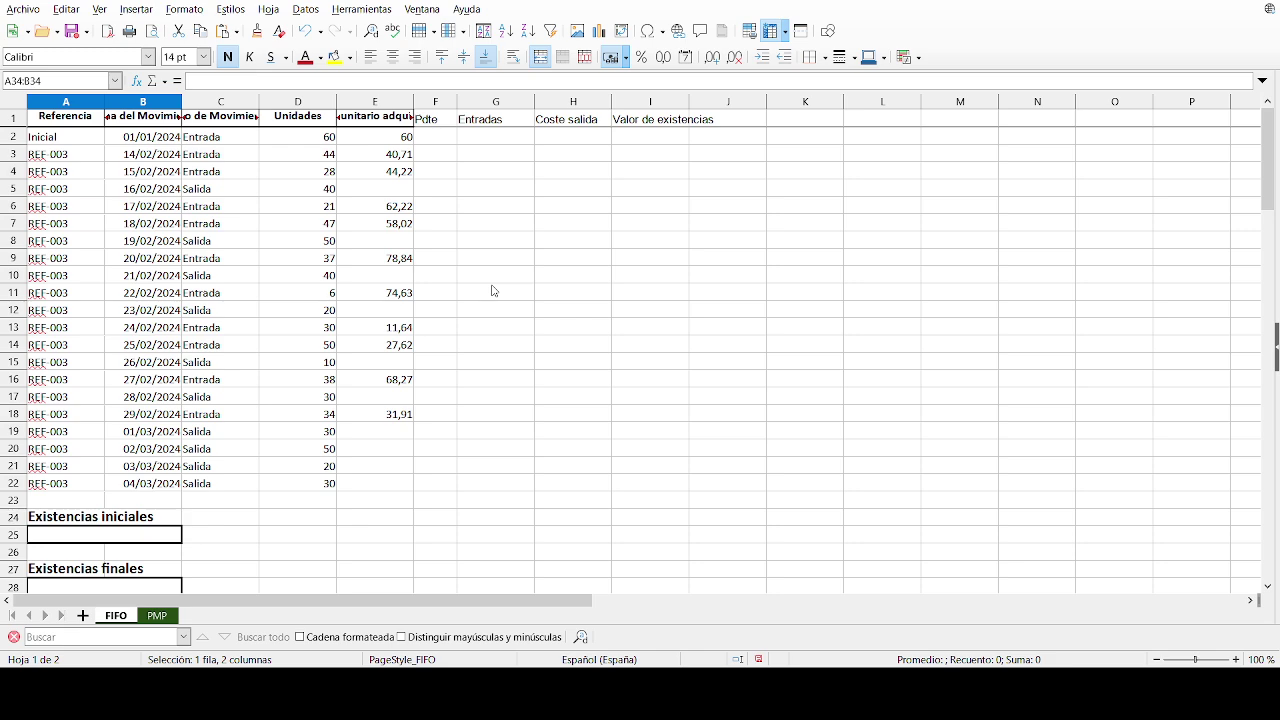
left_click(400, 140)
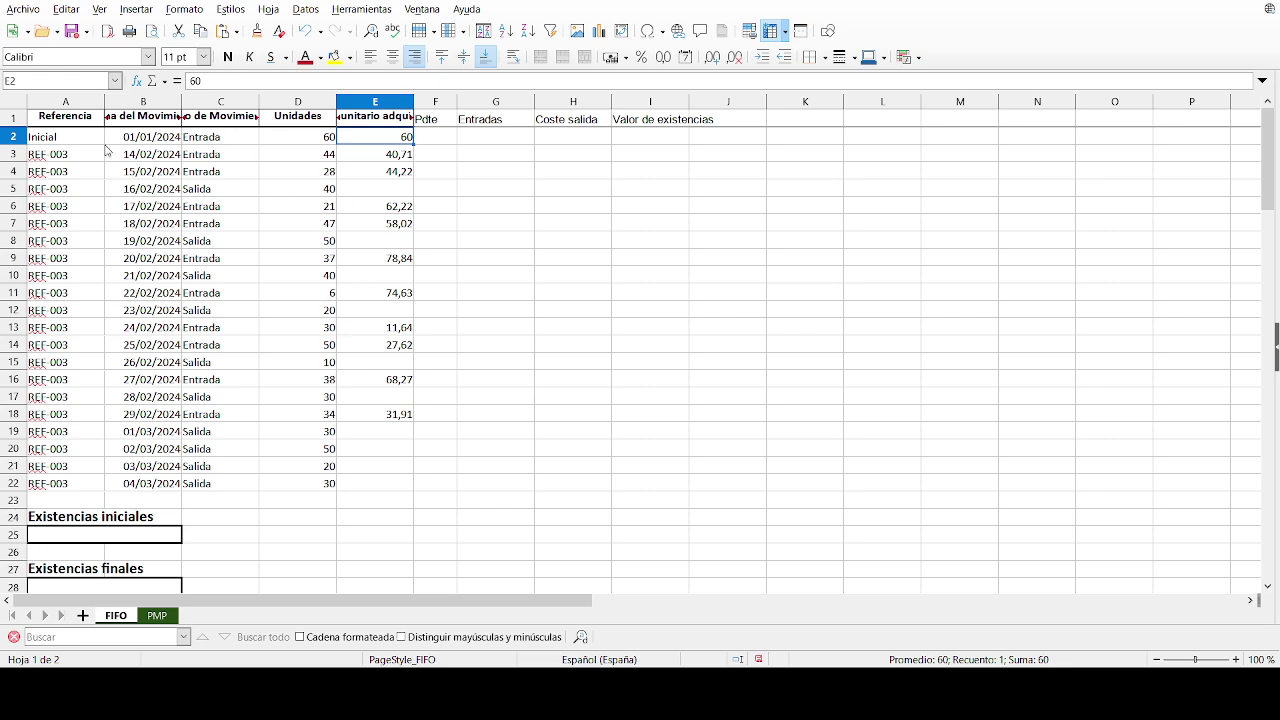
left_click(404, 160)
left_click(402, 175)
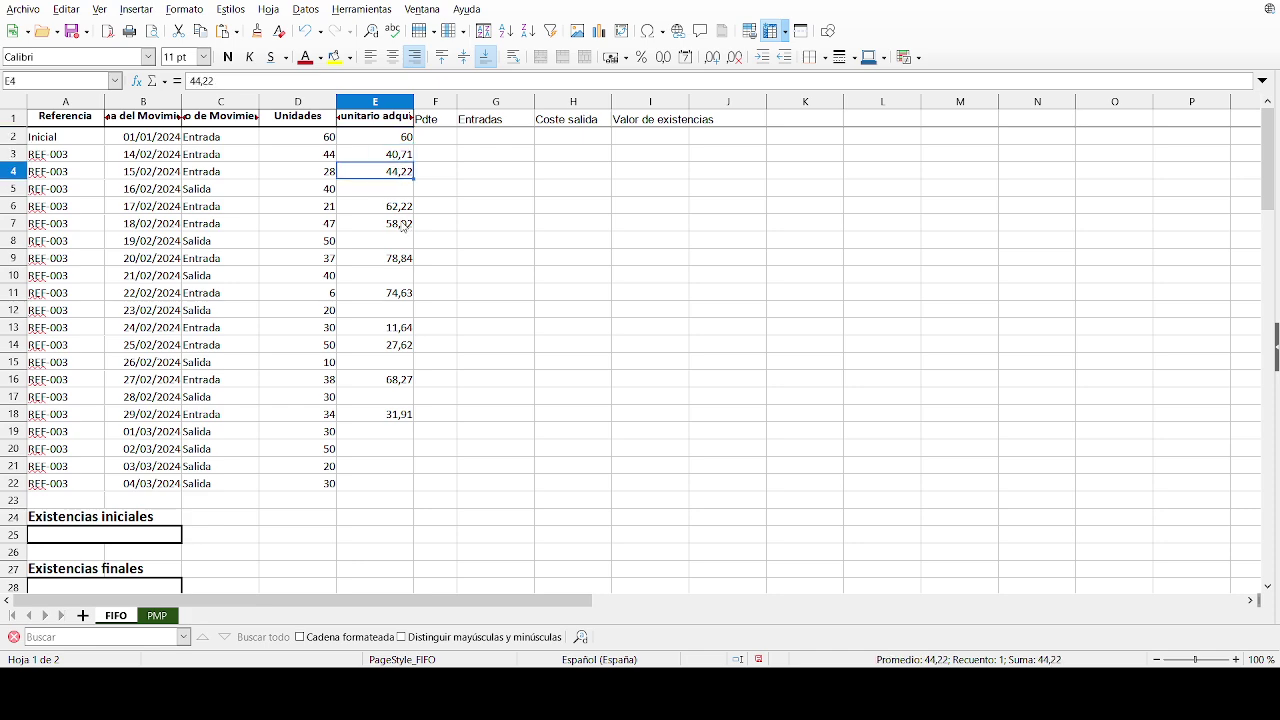
left_click(404, 211)
left_click(403, 226)
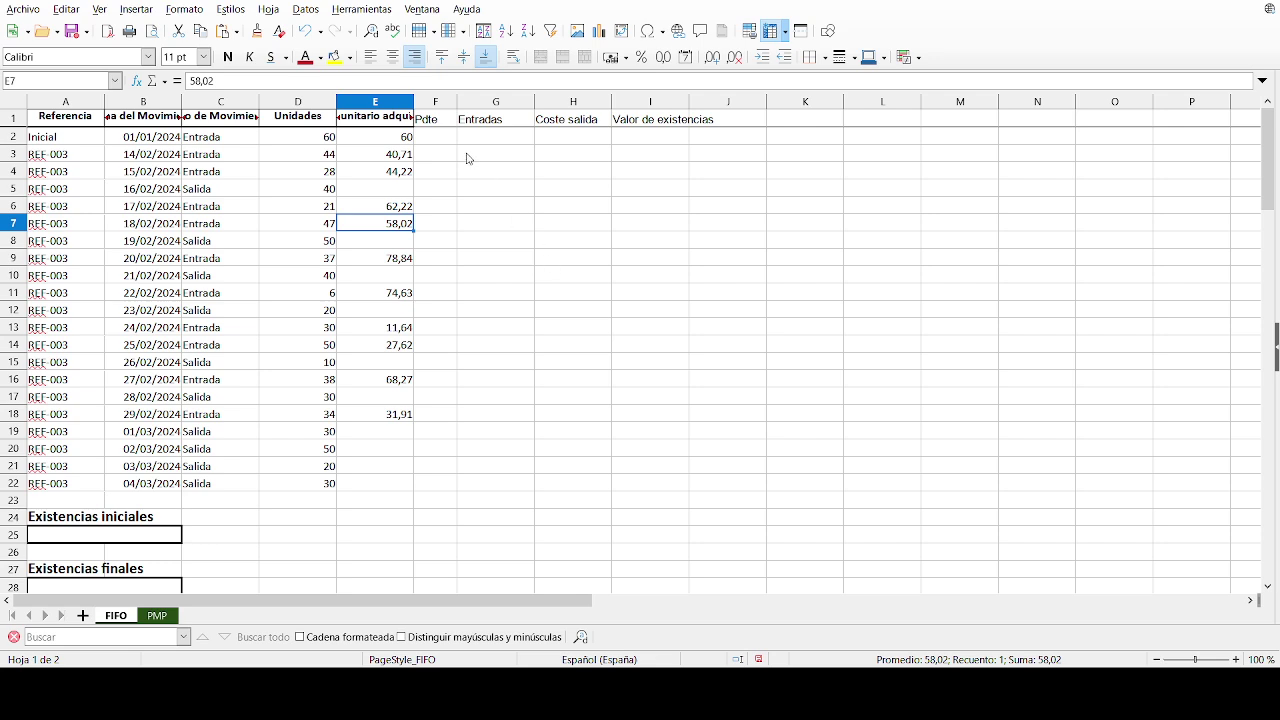
left_click(497, 101)
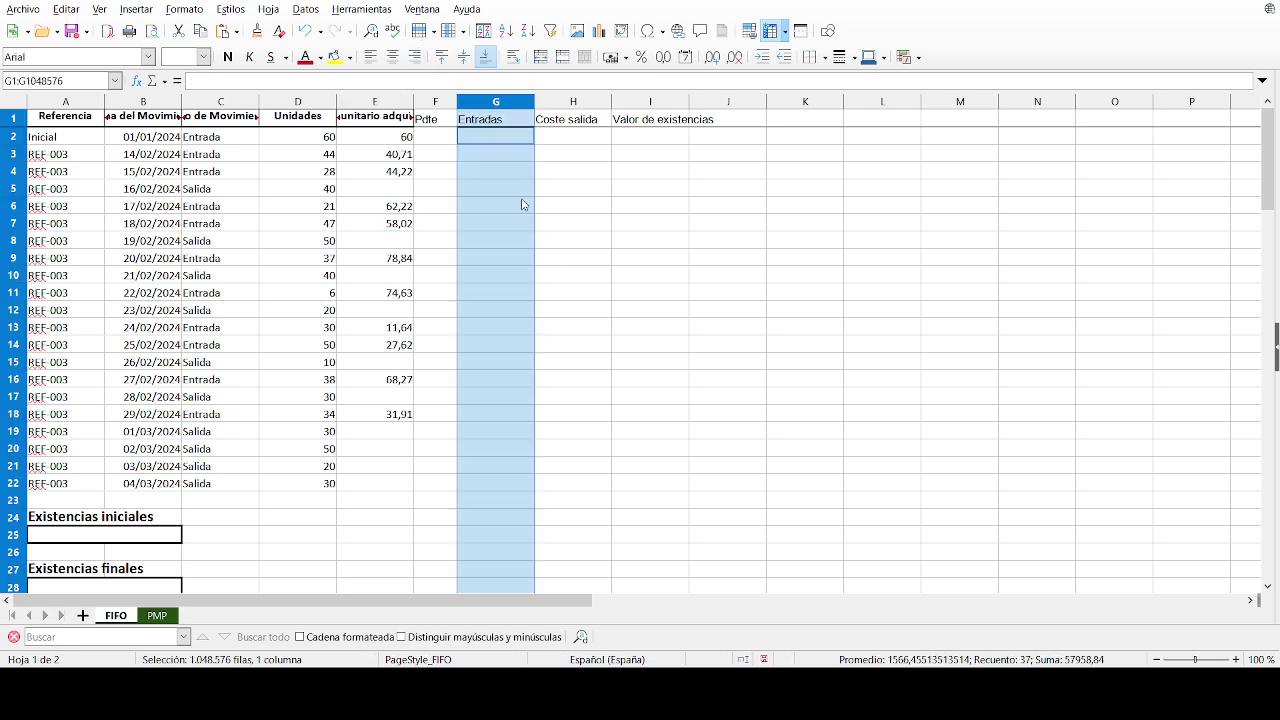
Step: Calculate the Entradas cost in G3 with =SI(C3="Entrada";D3*E3;0) and fill the formula down to G22
left_click(489, 160)
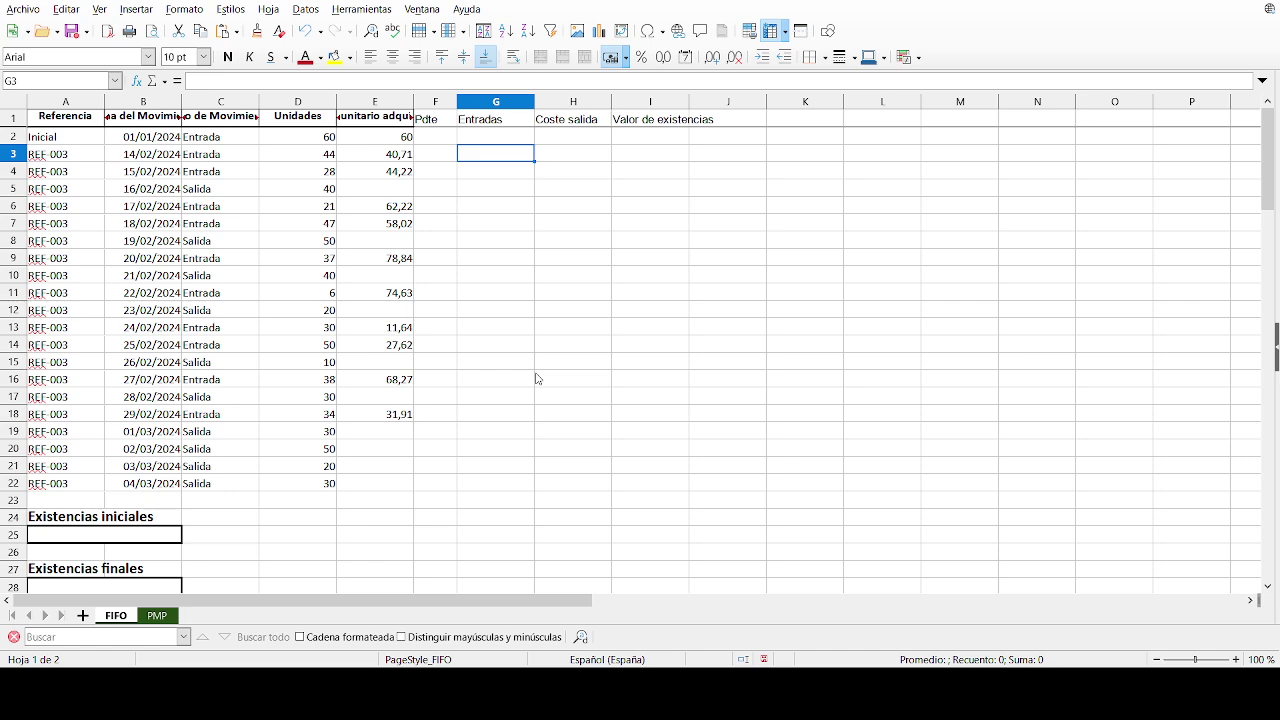
type("=si(")
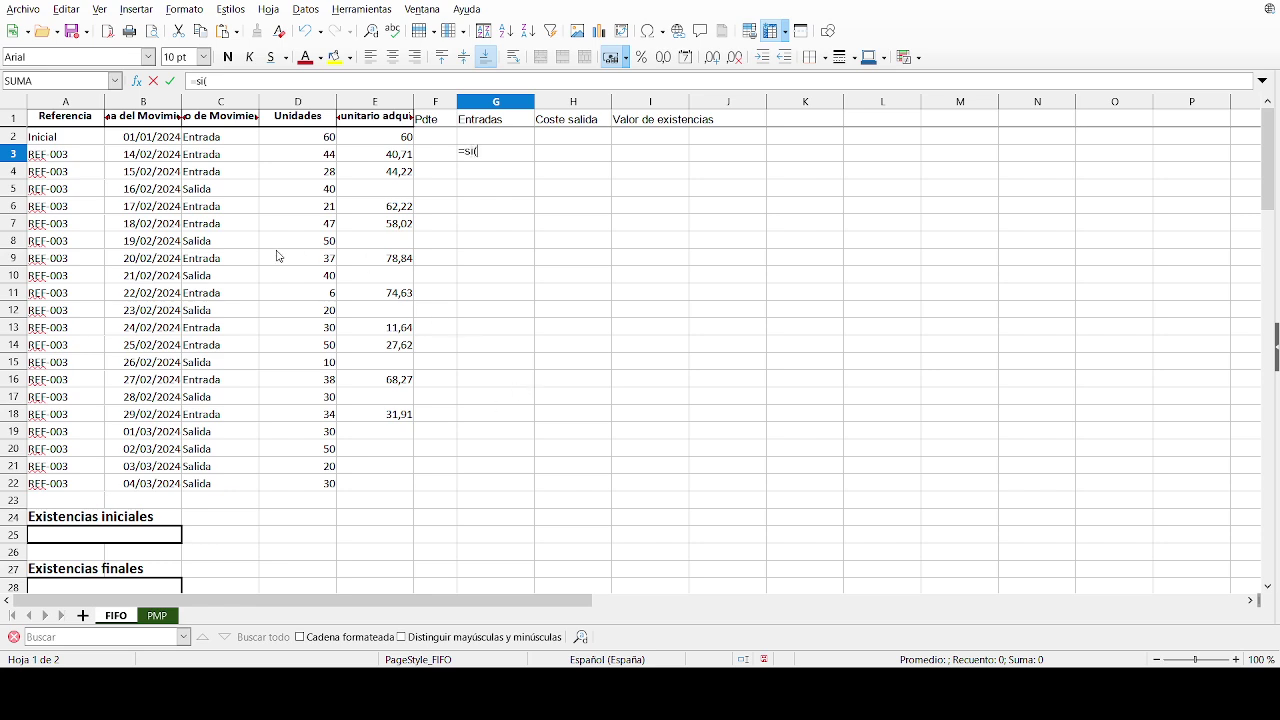
left_click(222, 158)
type("=\"Entrada\";")
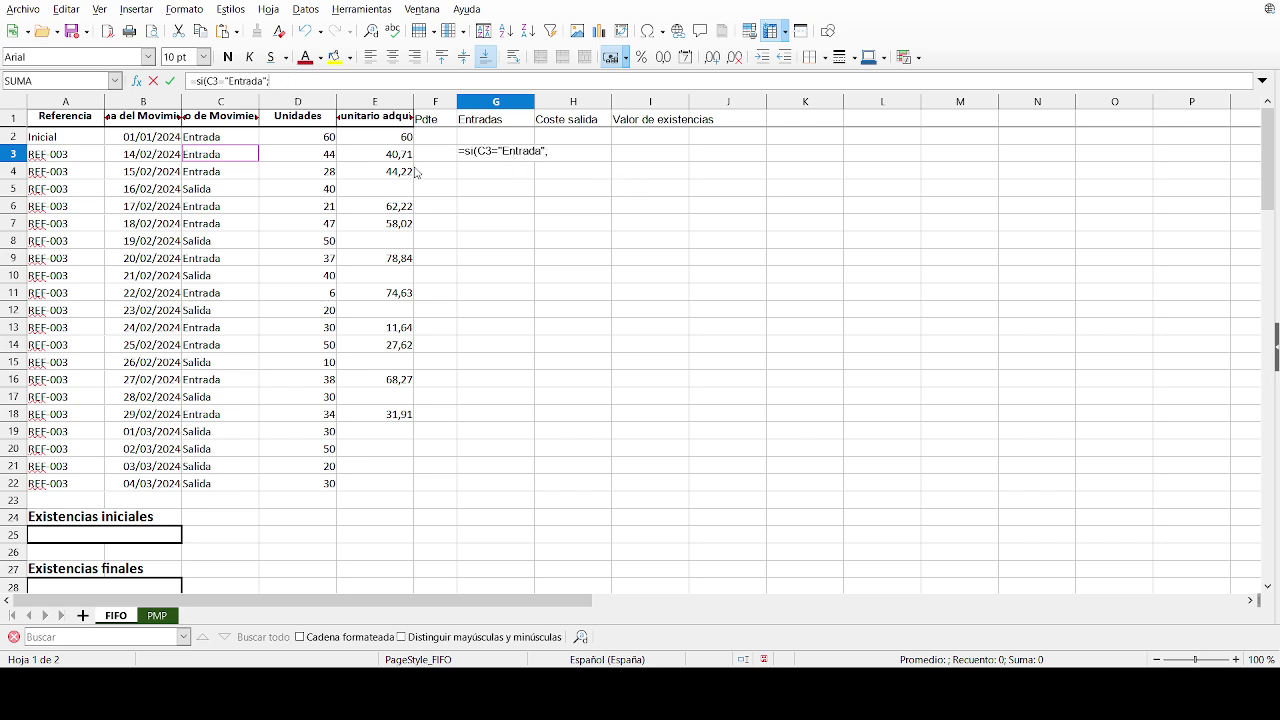
left_click(320, 160)
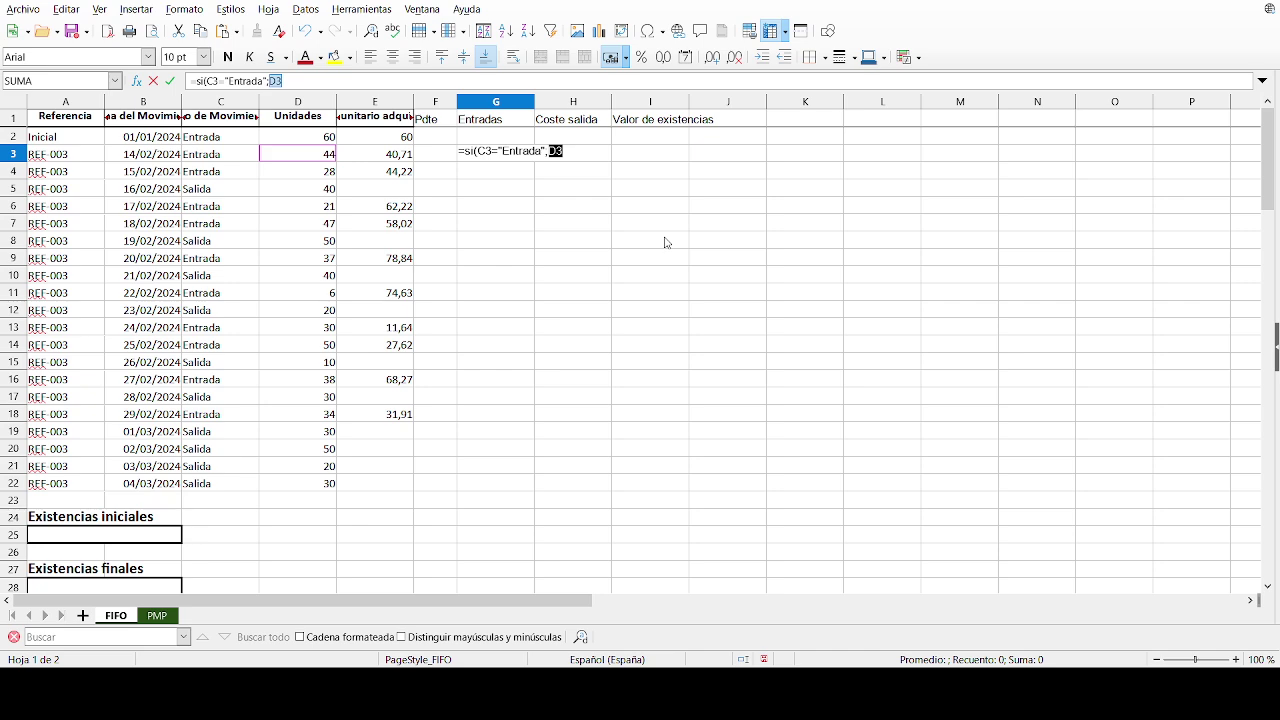
type("*")
left_click(378, 155)
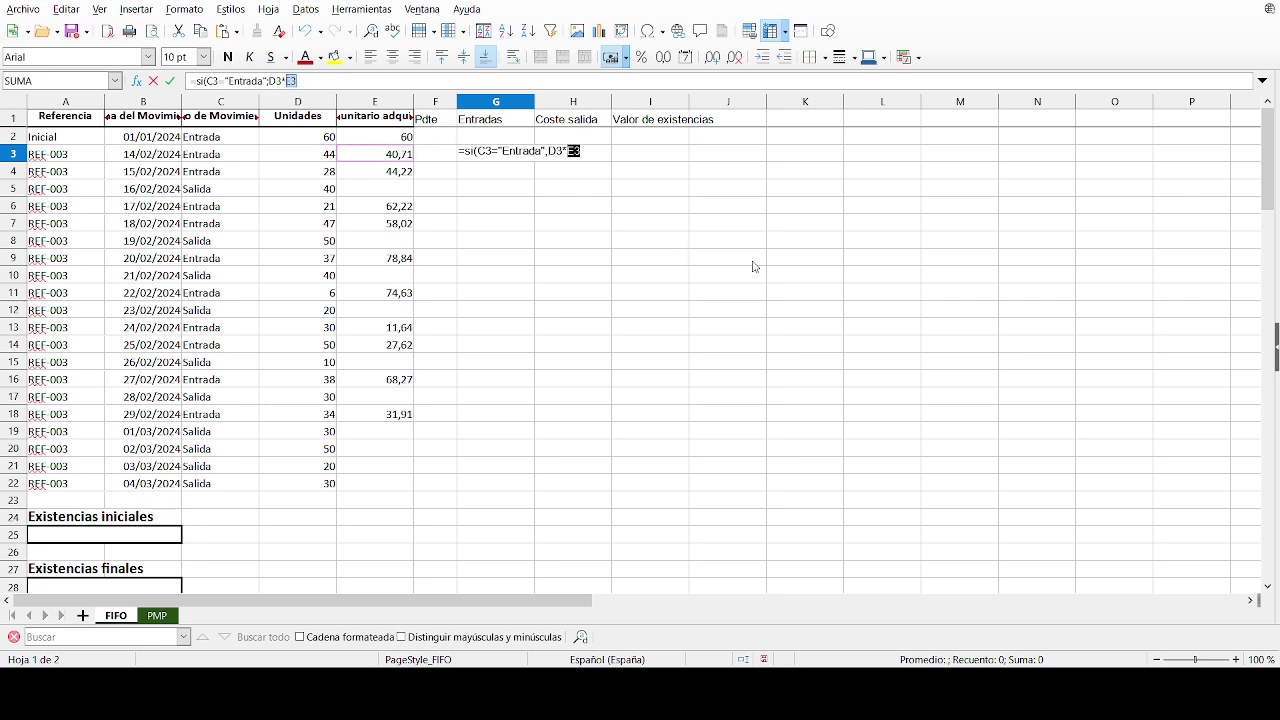
type(";0)")
key("Return")
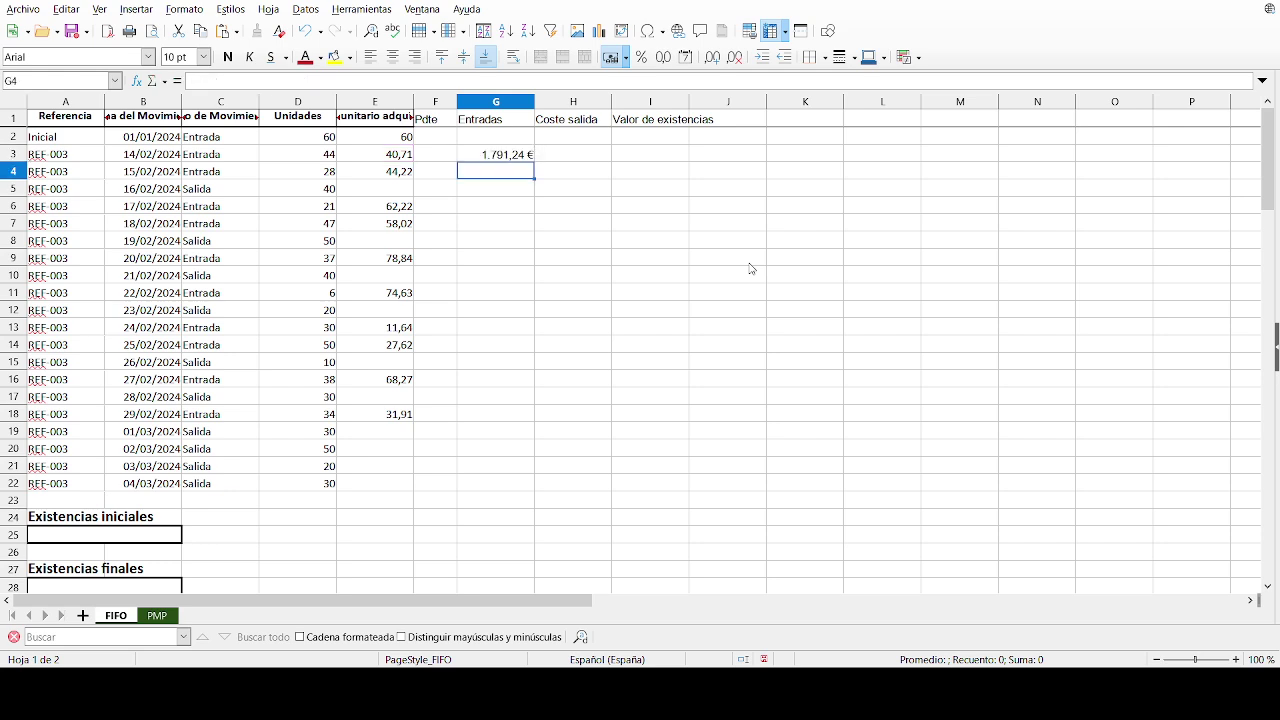
left_click(527, 159)
left_click_drag(535, 160, 534, 488)
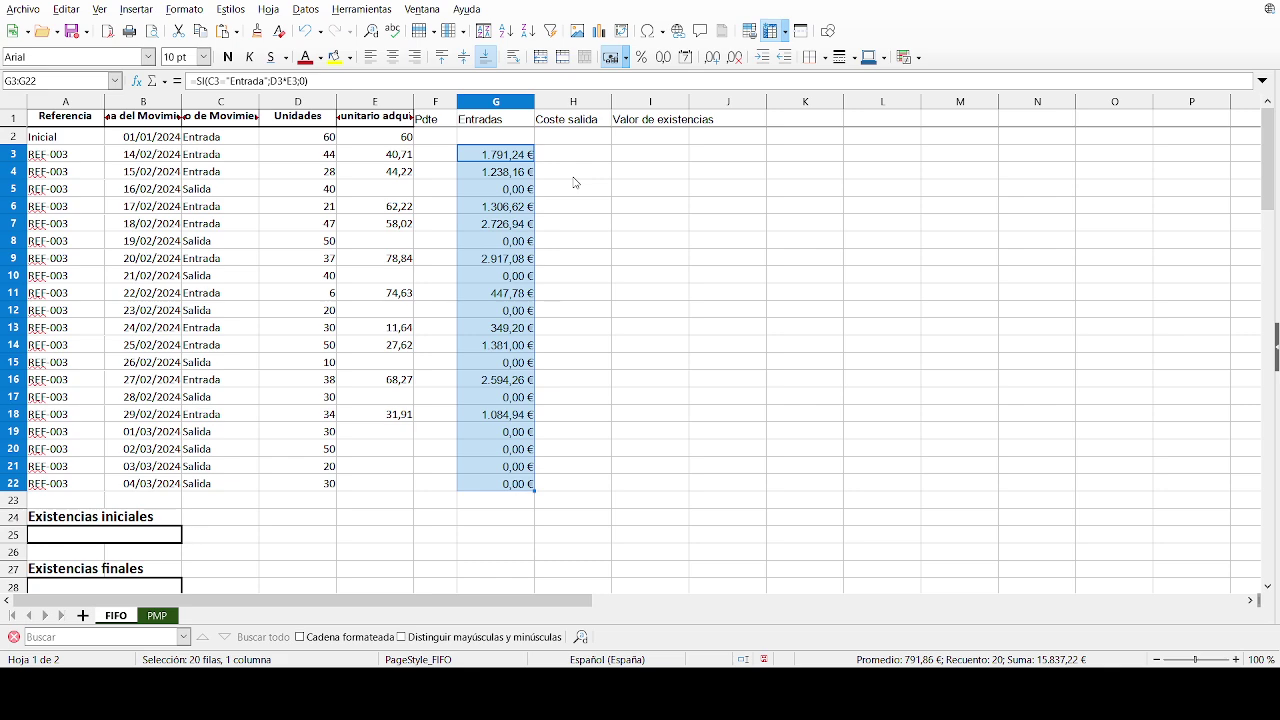
Step: Calculate the initial Valor de existencias in I2 as units times unit cost, =D2*E2
left_click(640, 141)
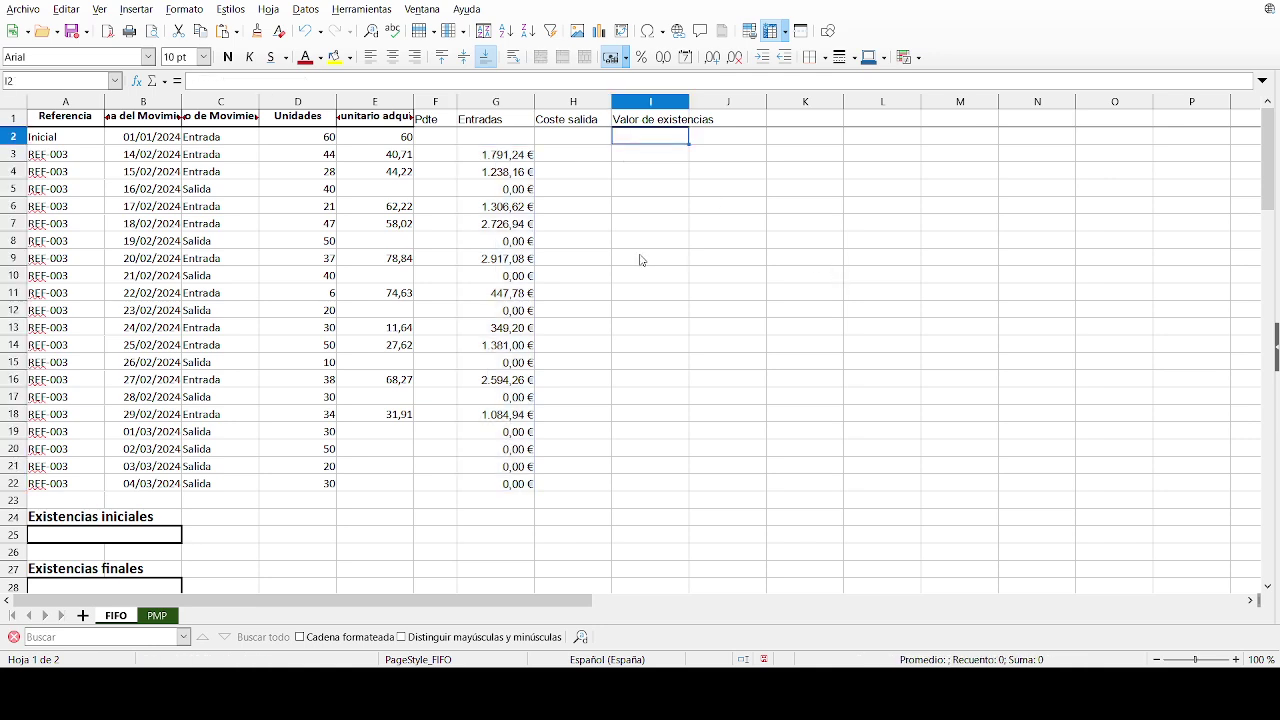
type("=")
left_click(312, 145)
type("*")
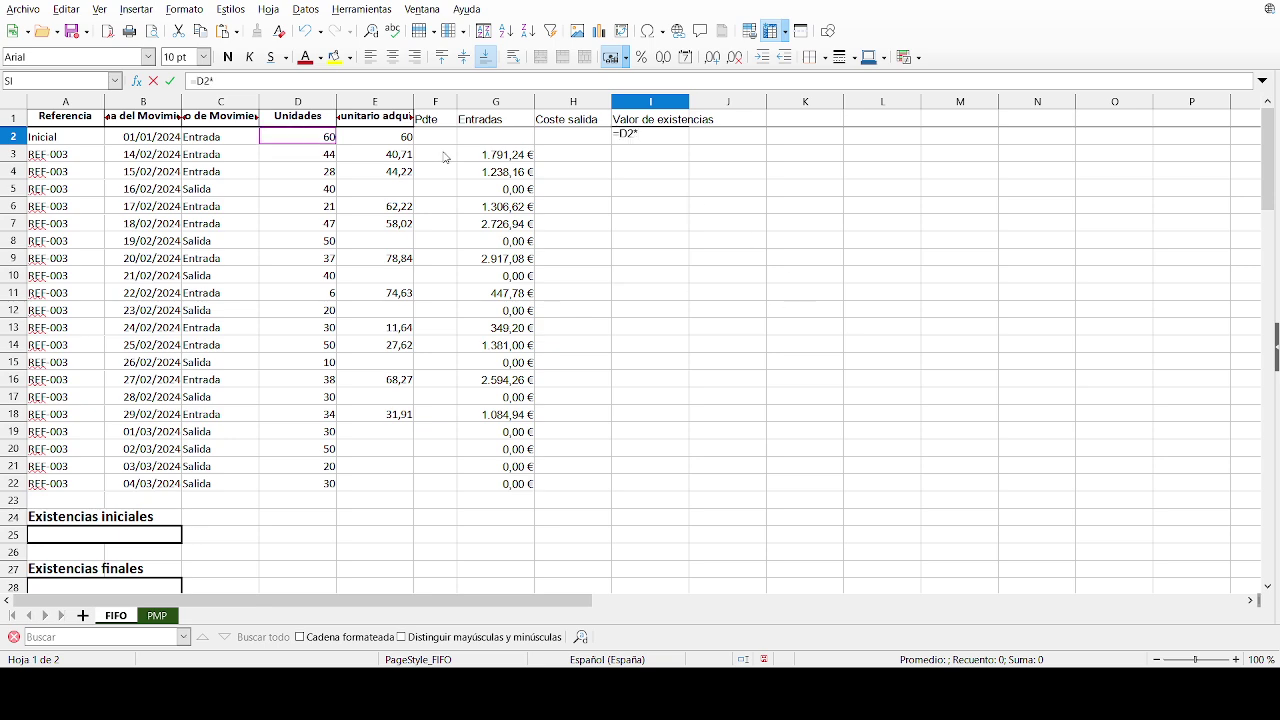
left_click(410, 143)
key("Return")
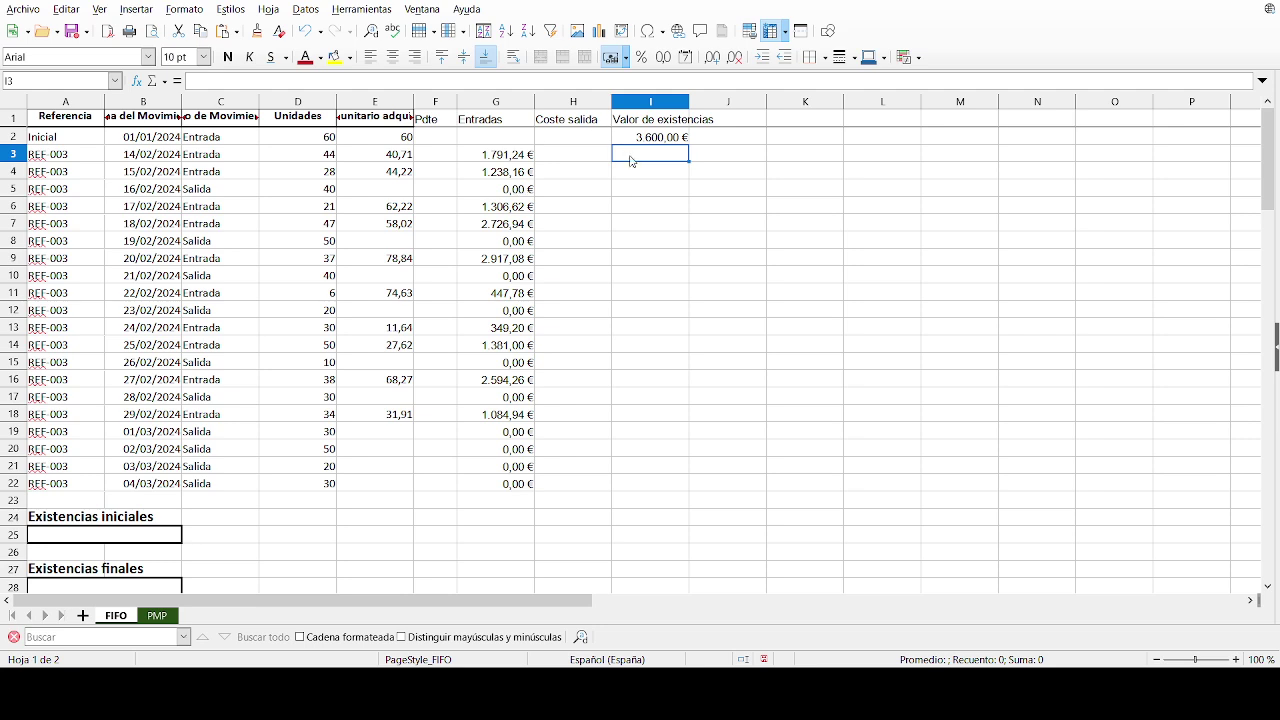
Step: Calculate the running Valor de existencias in I3 with =I2+G3-H3 and fill the formula down to I22
type("=")
left_click(667, 140)
type("+")
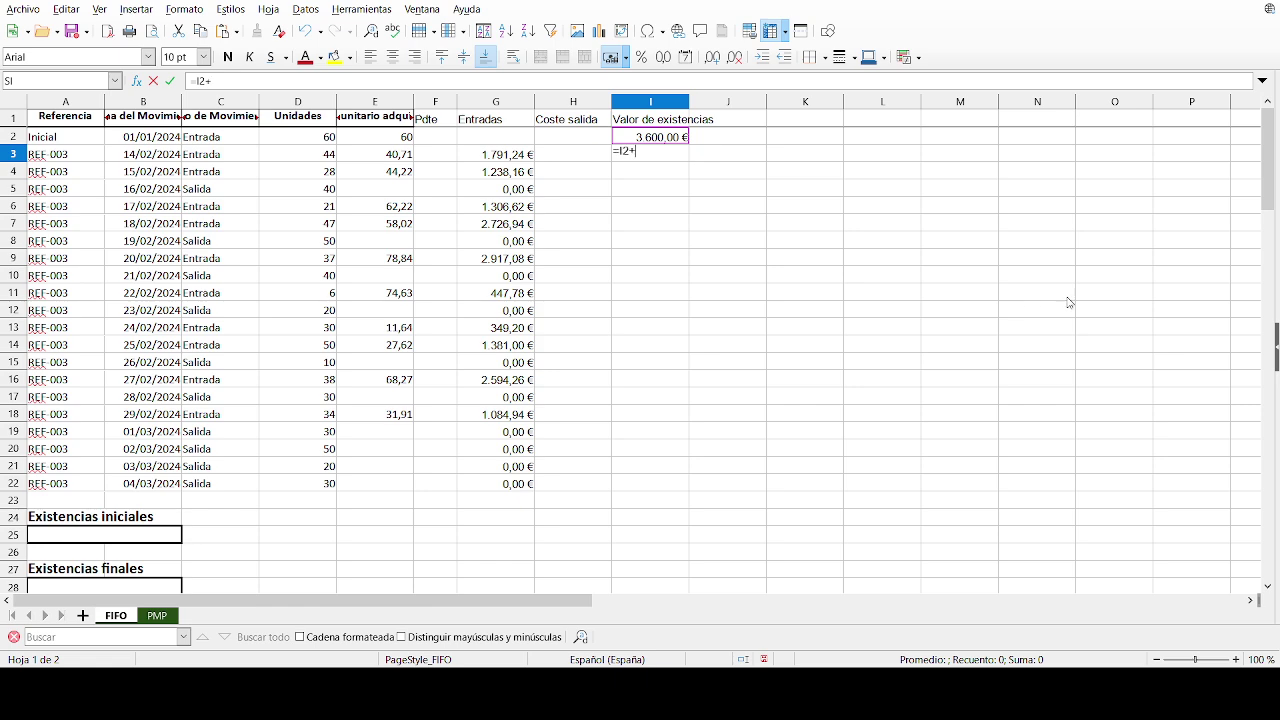
left_click(488, 155)
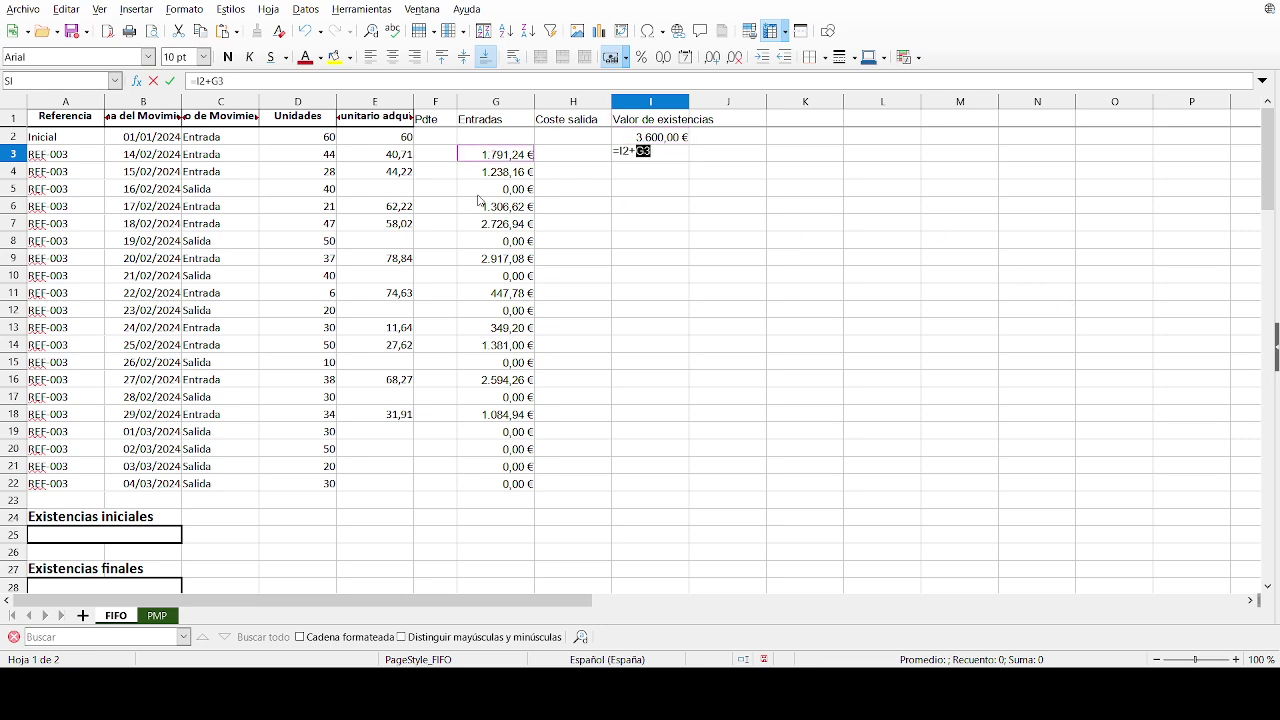
type("-")
left_click(573, 154)
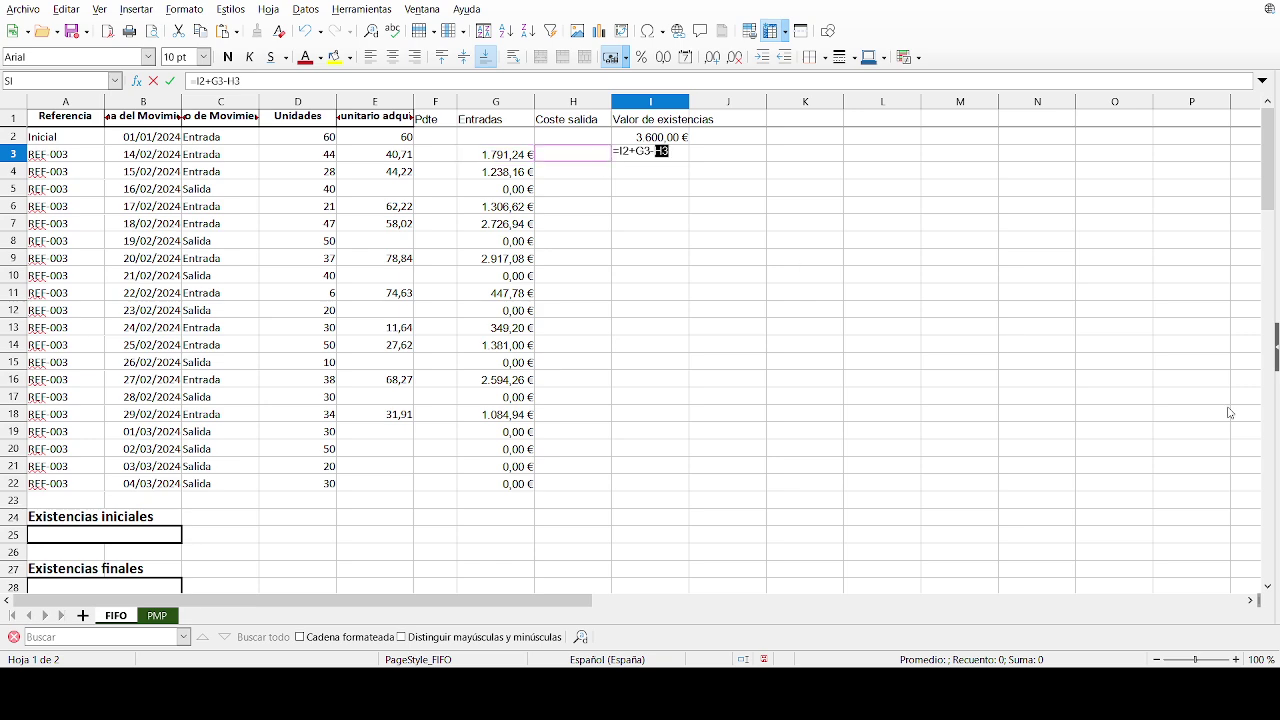
key("Return")
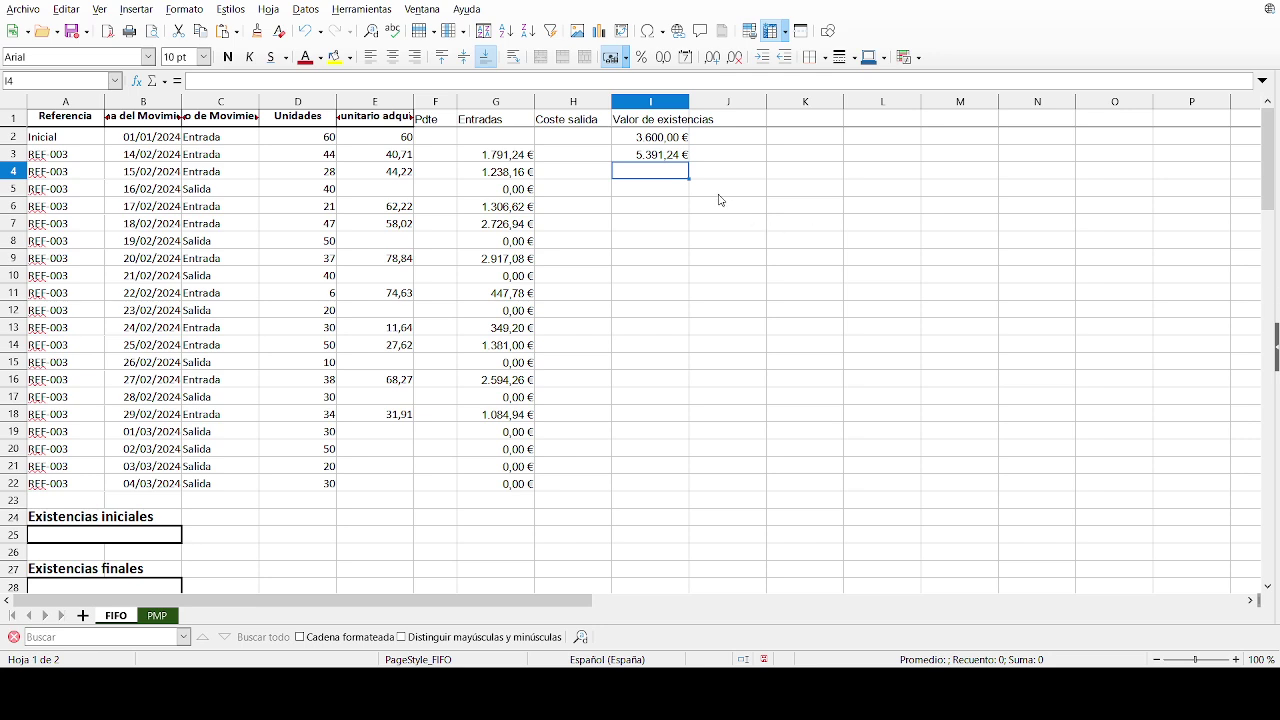
left_click(667, 157)
left_click_drag(688, 162, 661, 500)
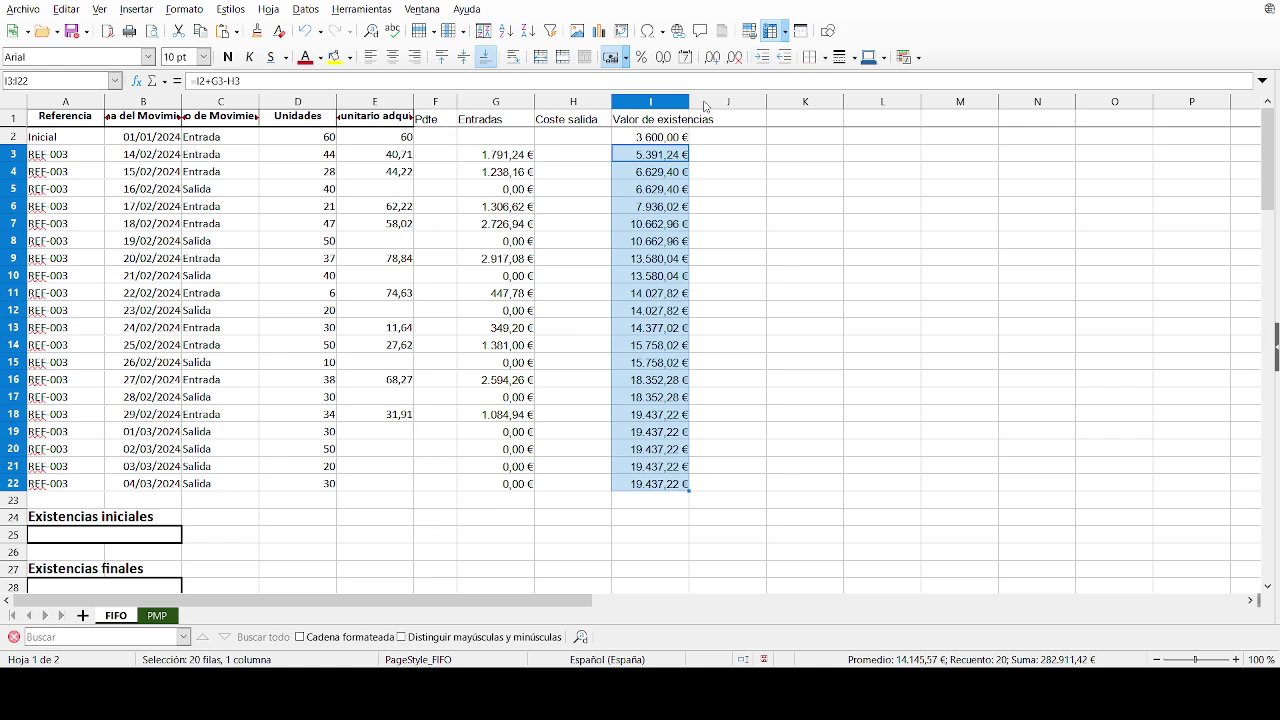
Step: Enter a check formula in J5 that subtracts the allocated units from the Salida units, =D5-SUMA(K5:P5)
left_click_drag(707, 104, 1227, 123)
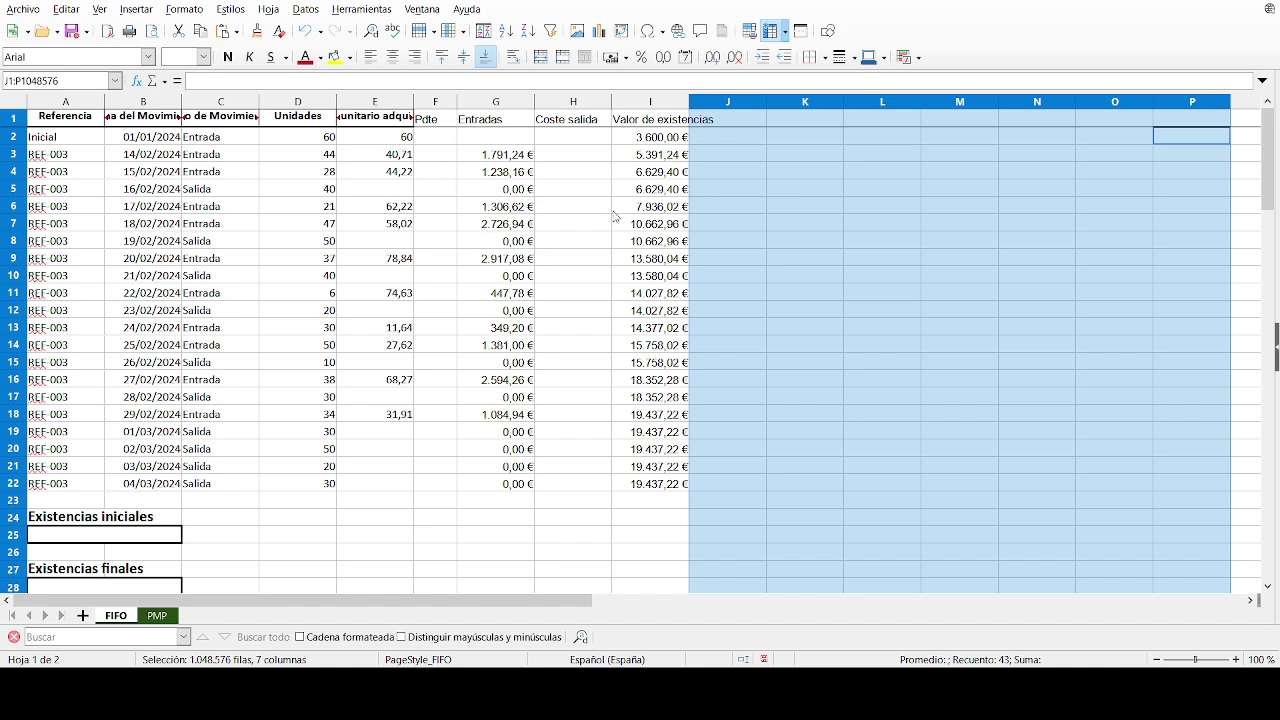
left_click(505, 189)
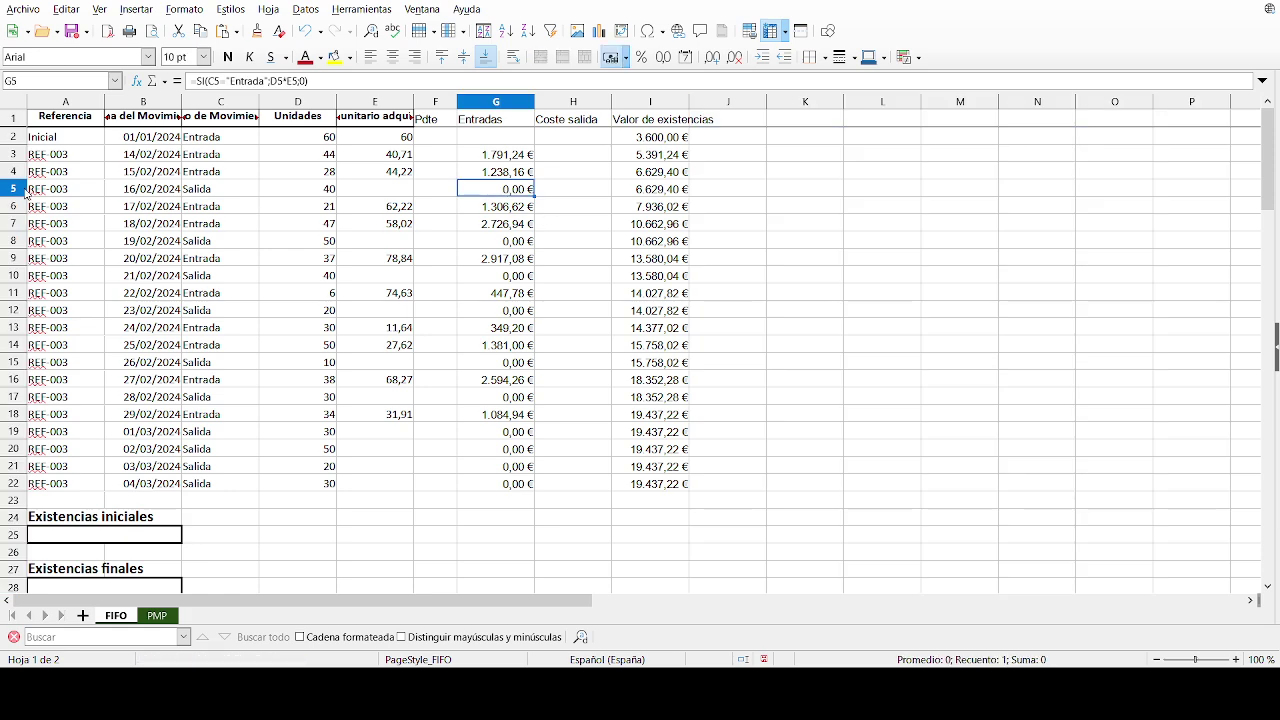
left_click(724, 194)
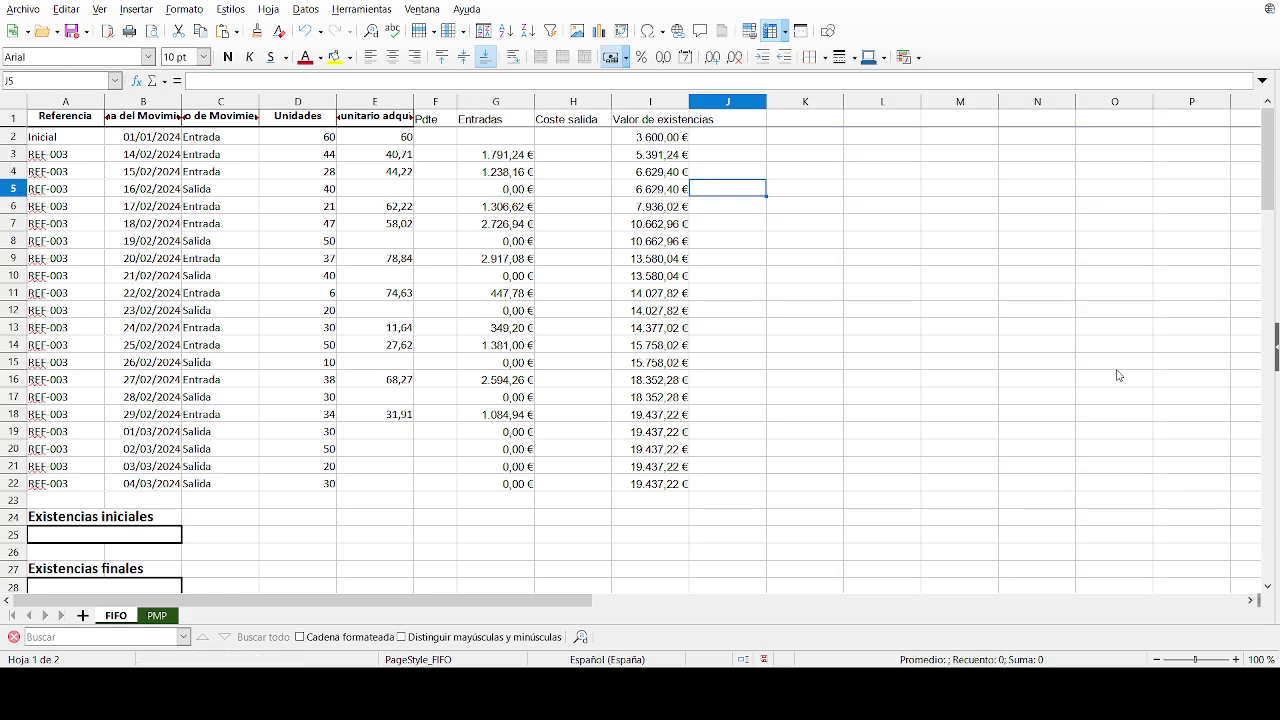
type("=")
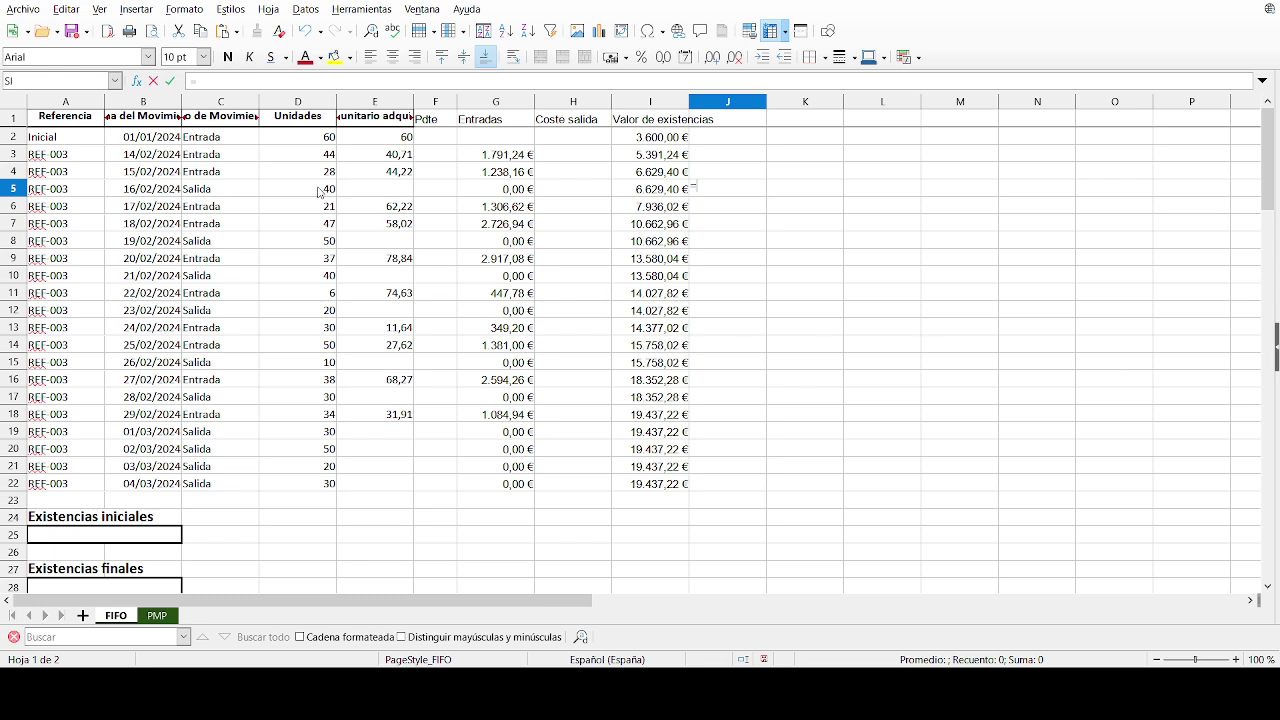
type("D5-suma")
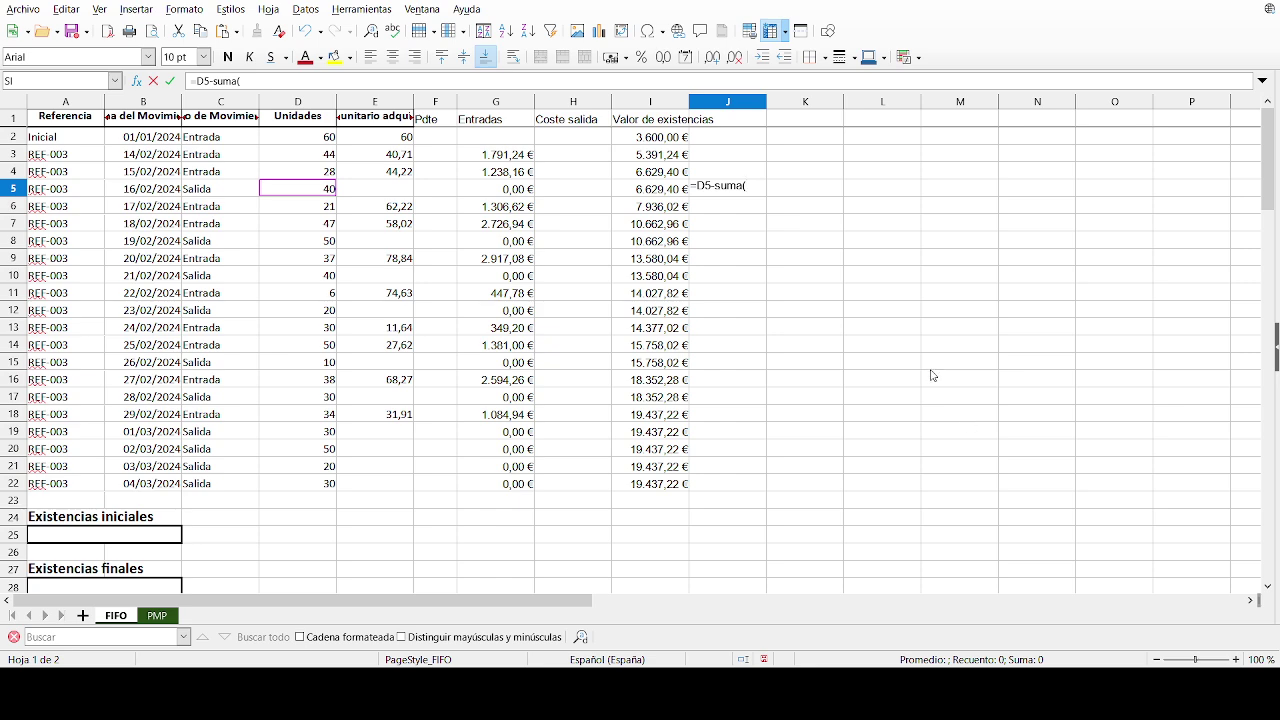
type("(")
left_click_drag(806, 184, 1179, 192)
key("Return")
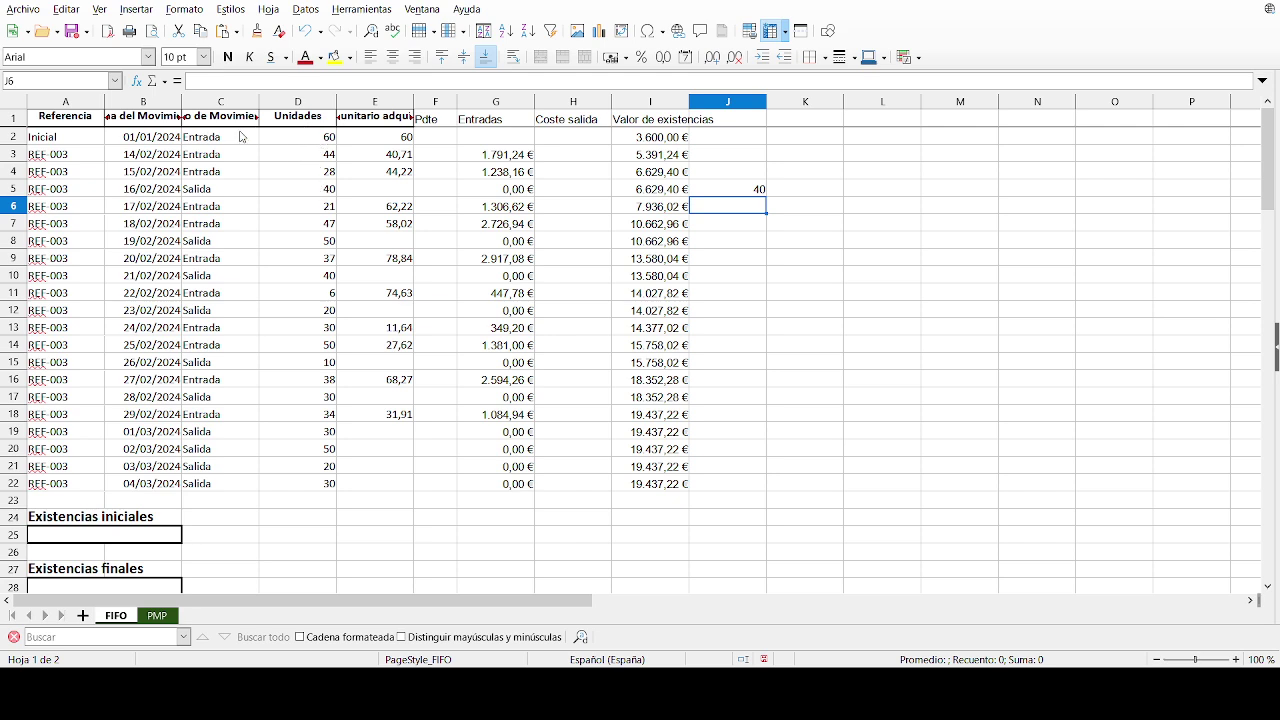
Step: Allocate 40 units to the 16/02/2024 Salida in K5
left_click(786, 194)
type("40")
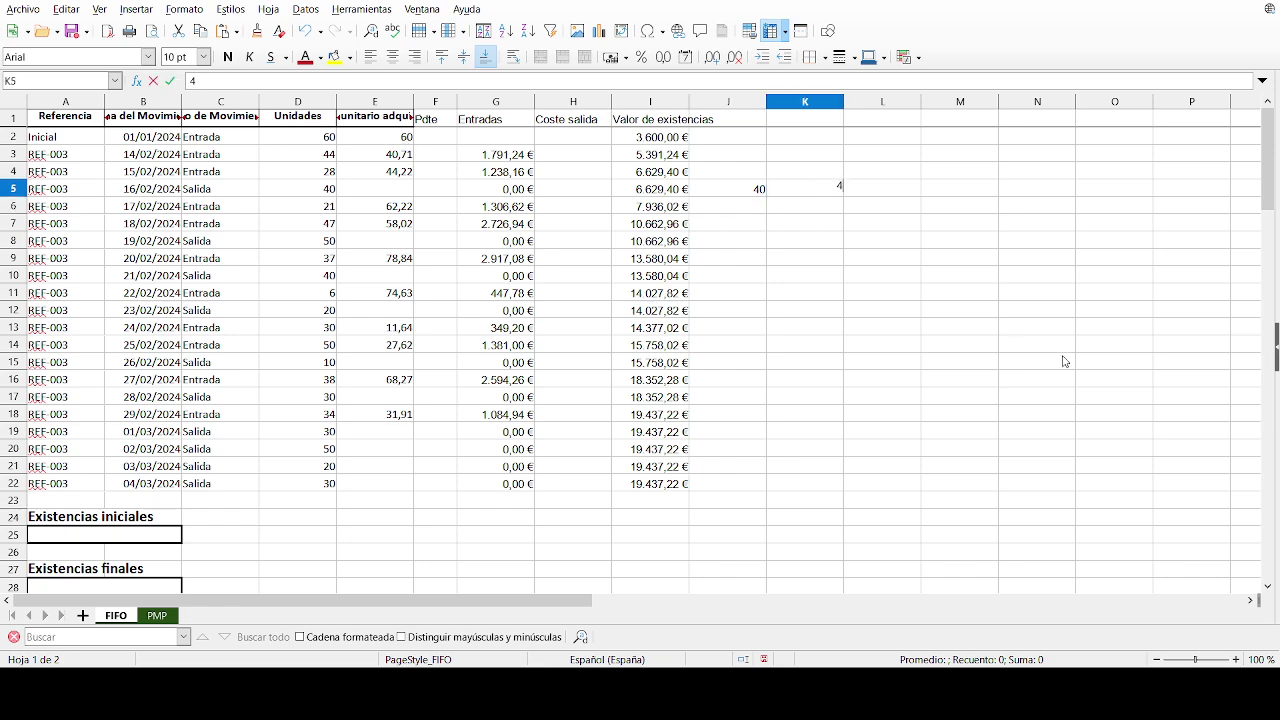
key("Return")
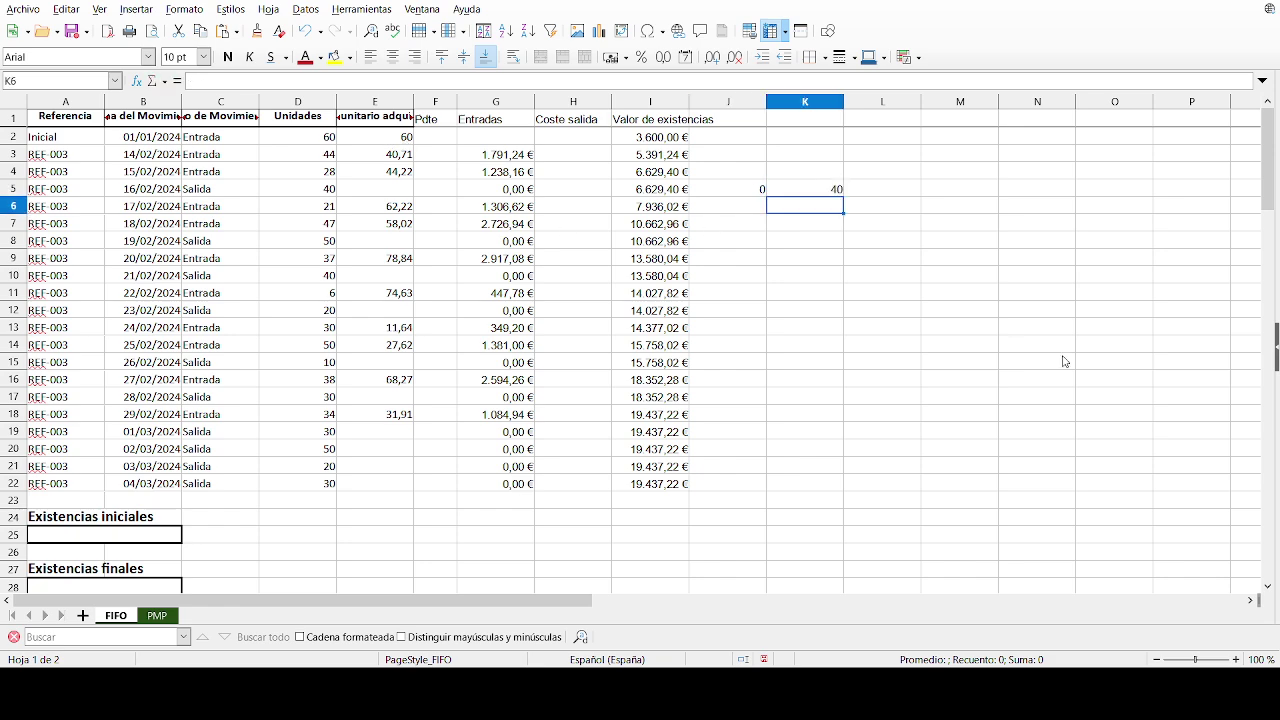
Step: Calculate the pending units of the initial stock in F2 with =D2-K5
left_click(440, 139)
type("=")
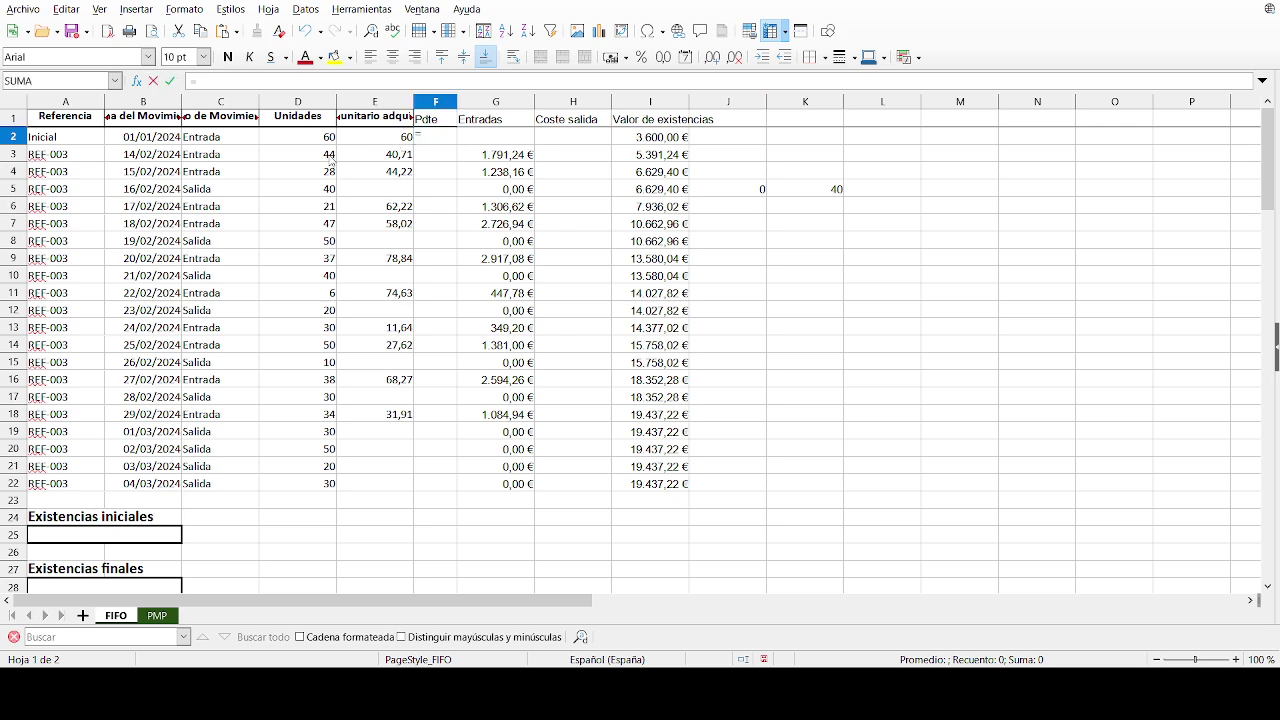
left_click(326, 142)
type("-")
left_click(840, 189)
key("Return")
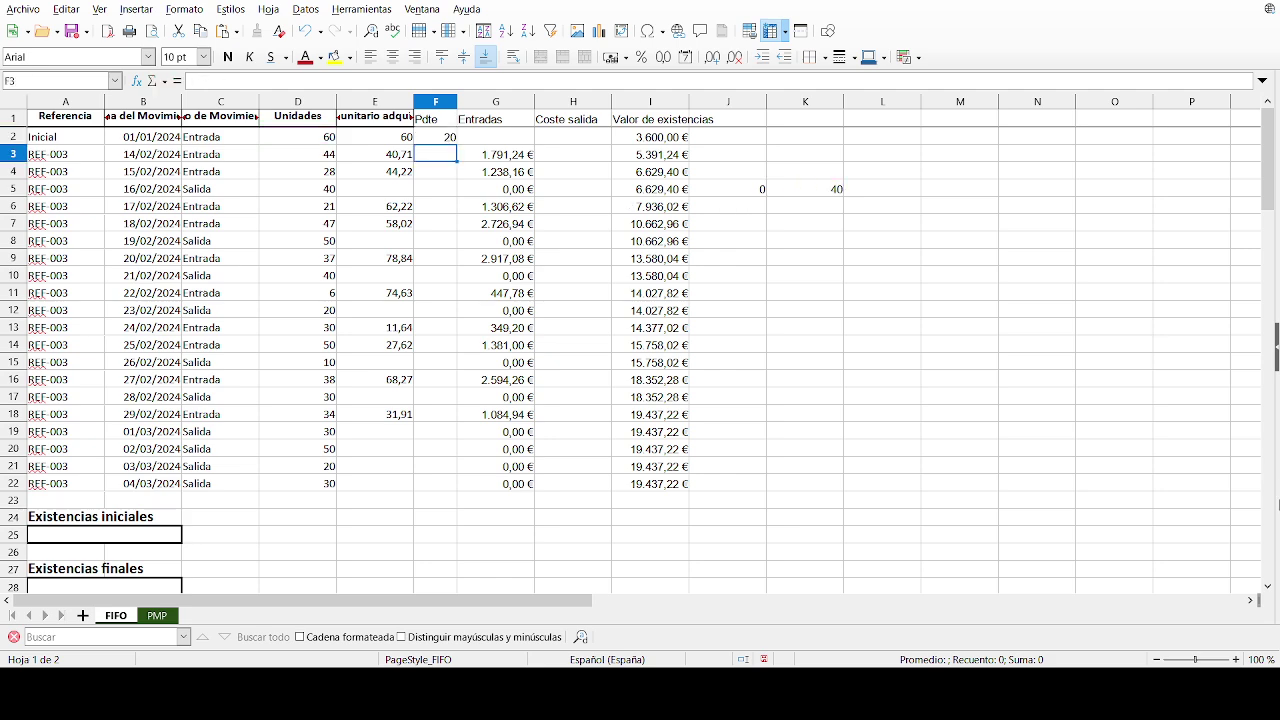
Step: Calculate the Coste salida of the 16/02/2024 Salida in H5 with =K5*E2
left_click(597, 192)
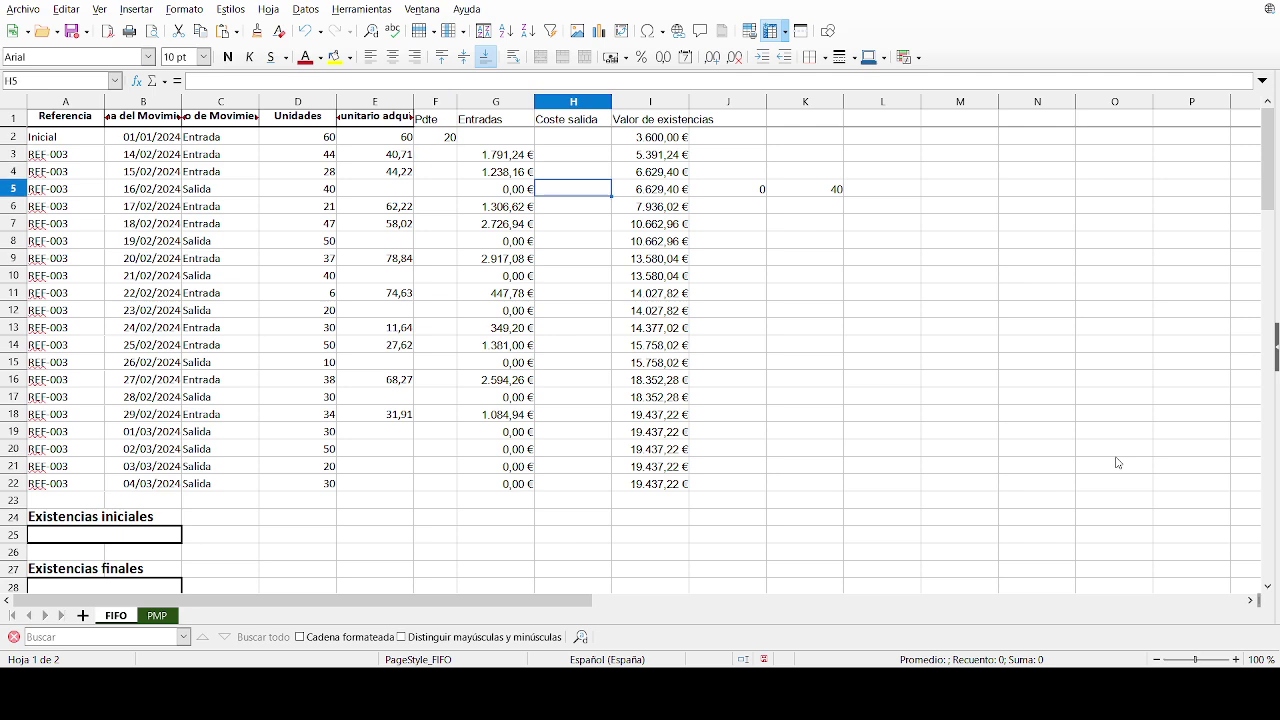
type("=")
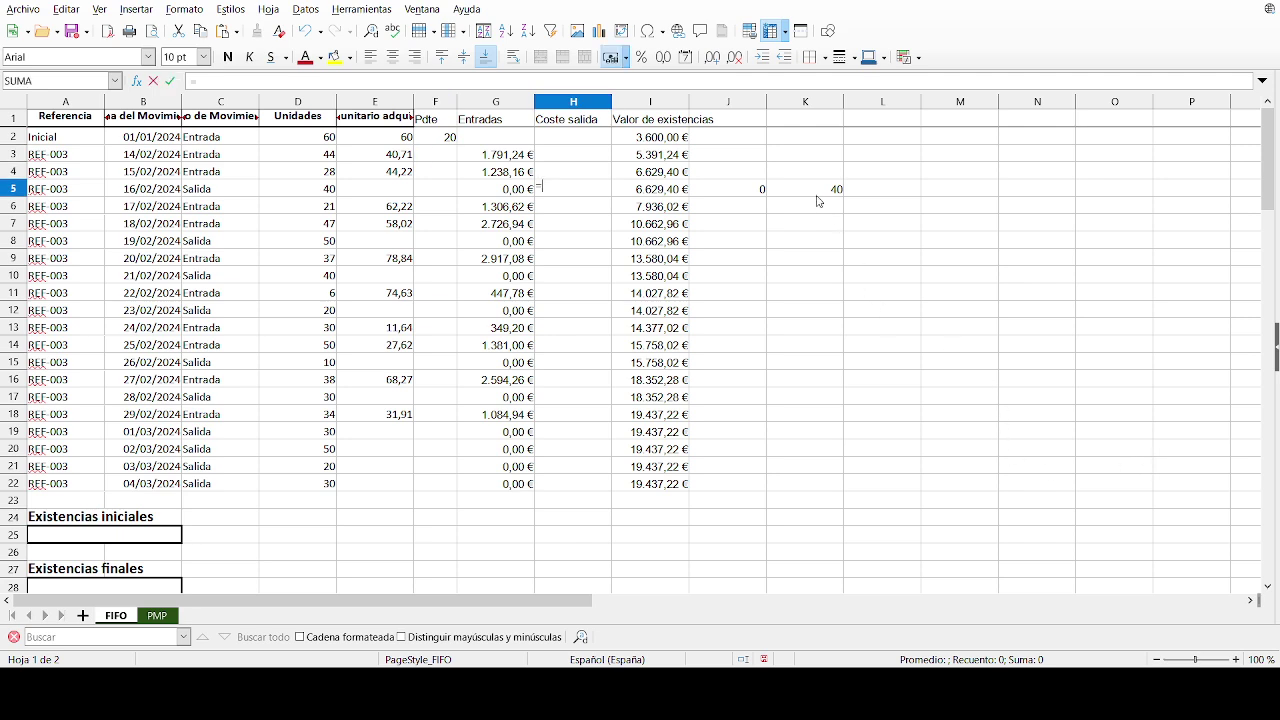
left_click(818, 190)
type("*")
left_click(401, 140)
key("Return")
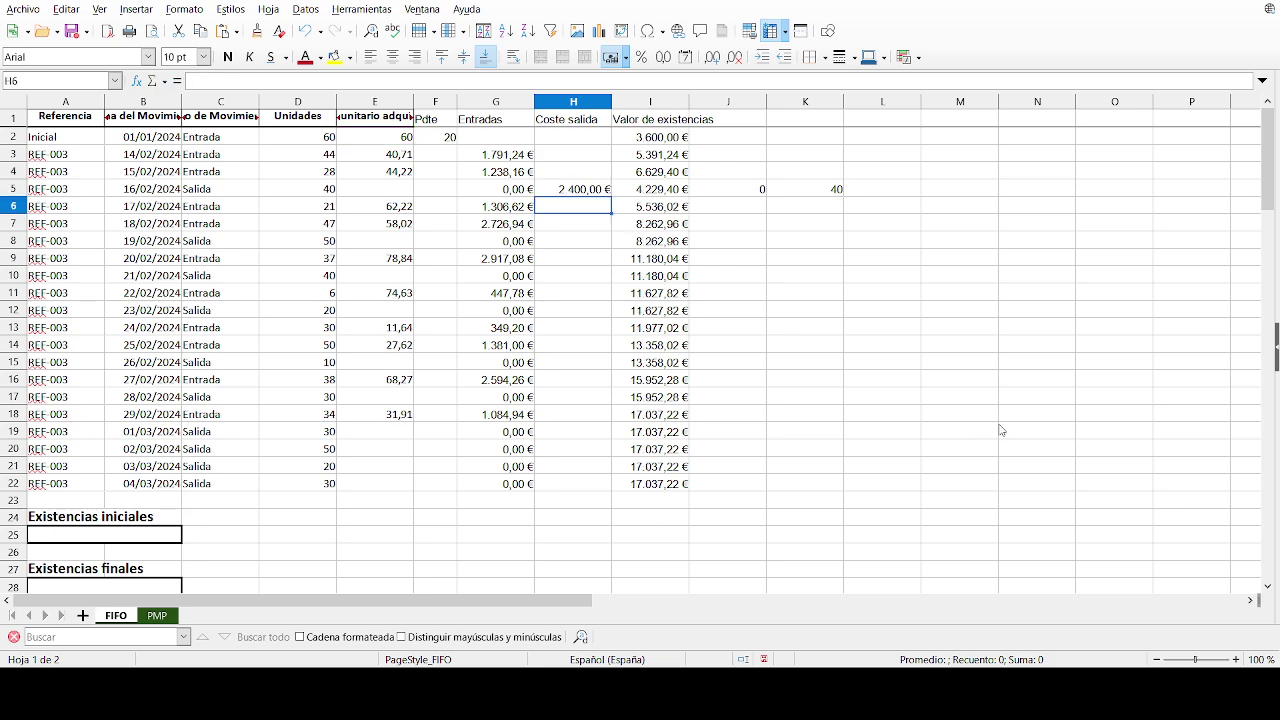
Step: Copy the unit check formula from J5 to J8 for the 19/02/2024 Salida
left_click(741, 192)
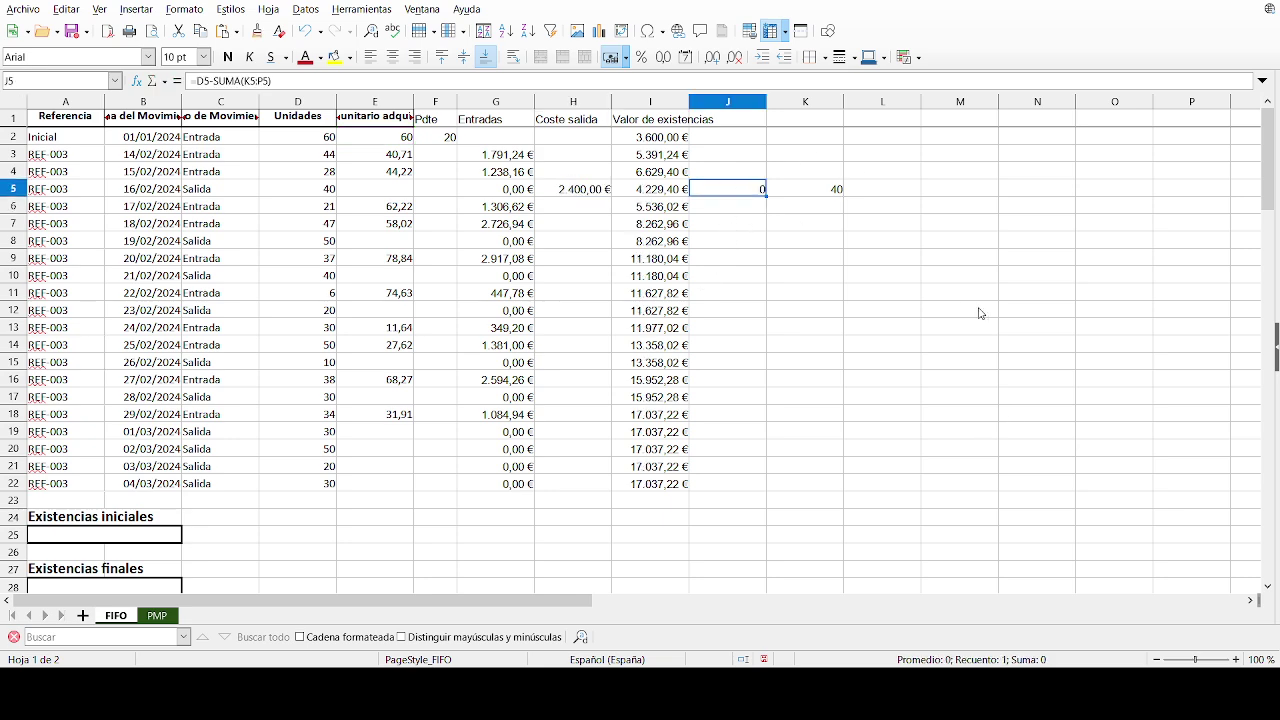
key("ctrl+c")
left_click(729, 242)
key("ctrl+v")
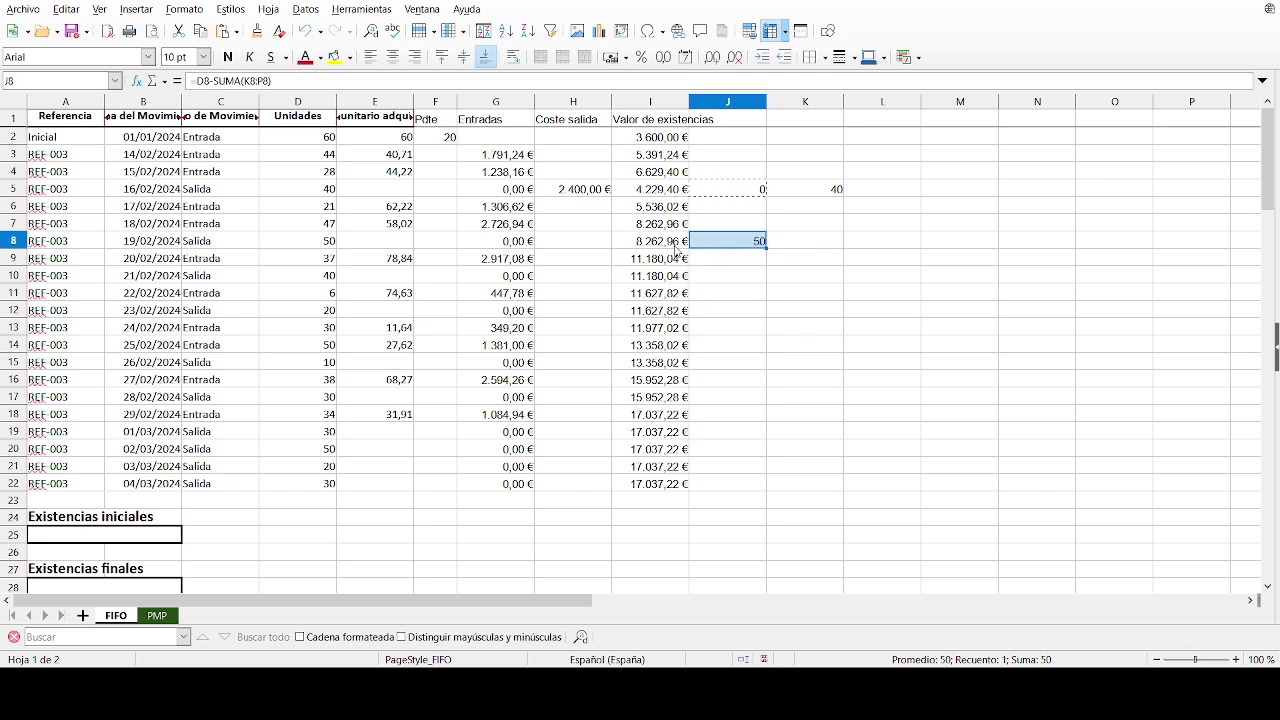
left_click(324, 245)
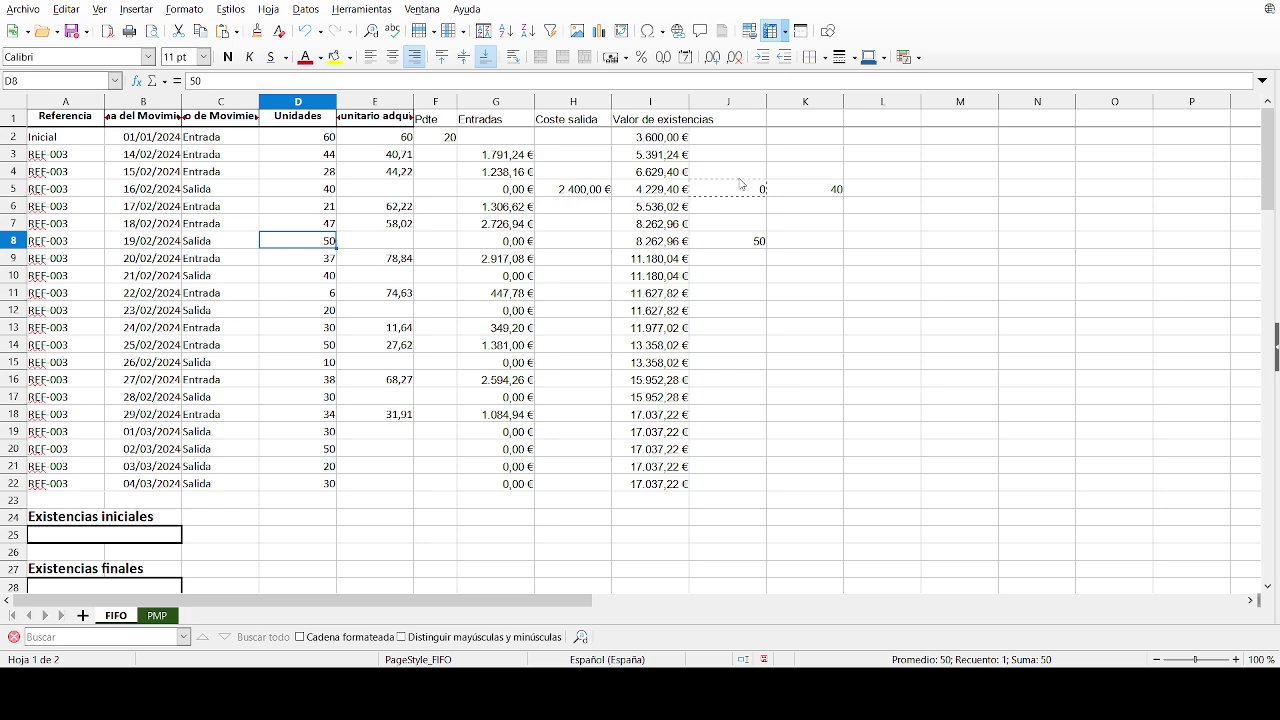
Step: Allocate 20 units of the initial stock to the 19/02/2024 Salida in K8
left_click(822, 245)
type("20")
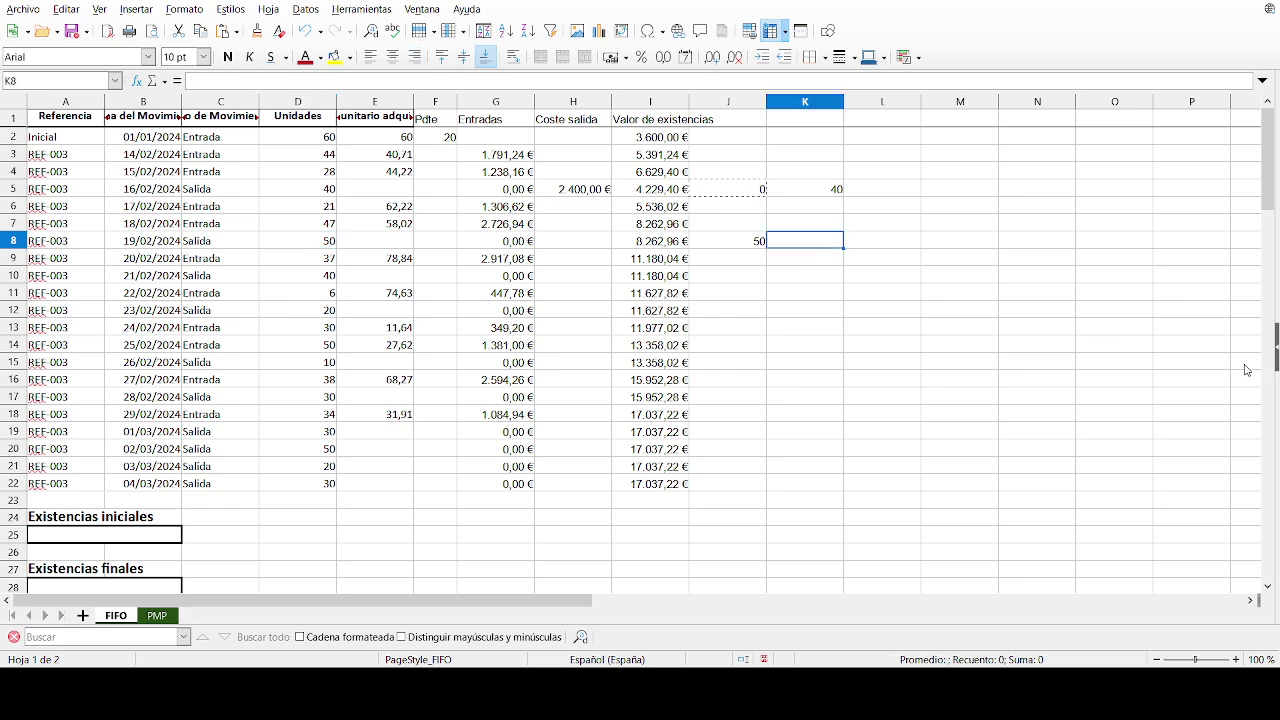
key("Return")
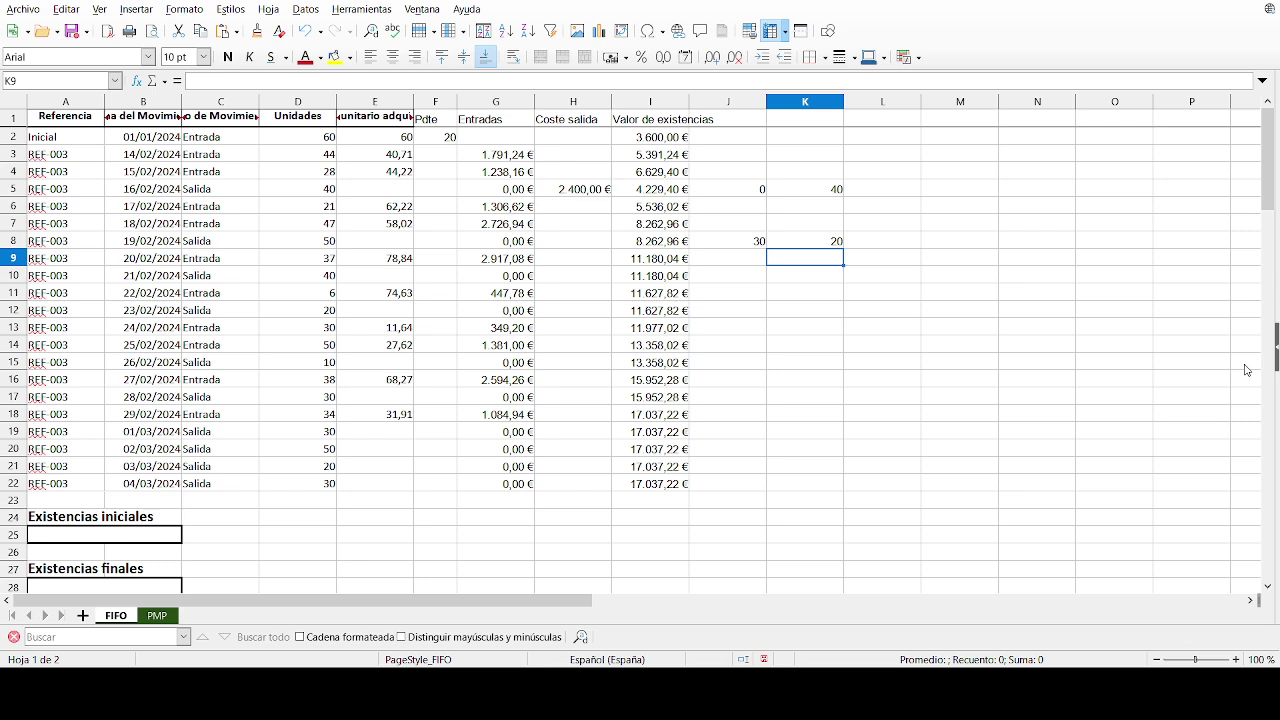
Step: Extend the pending units formula of the initial stock in F2 to =D2-K5-K8
left_click(436, 141)
key("F2")
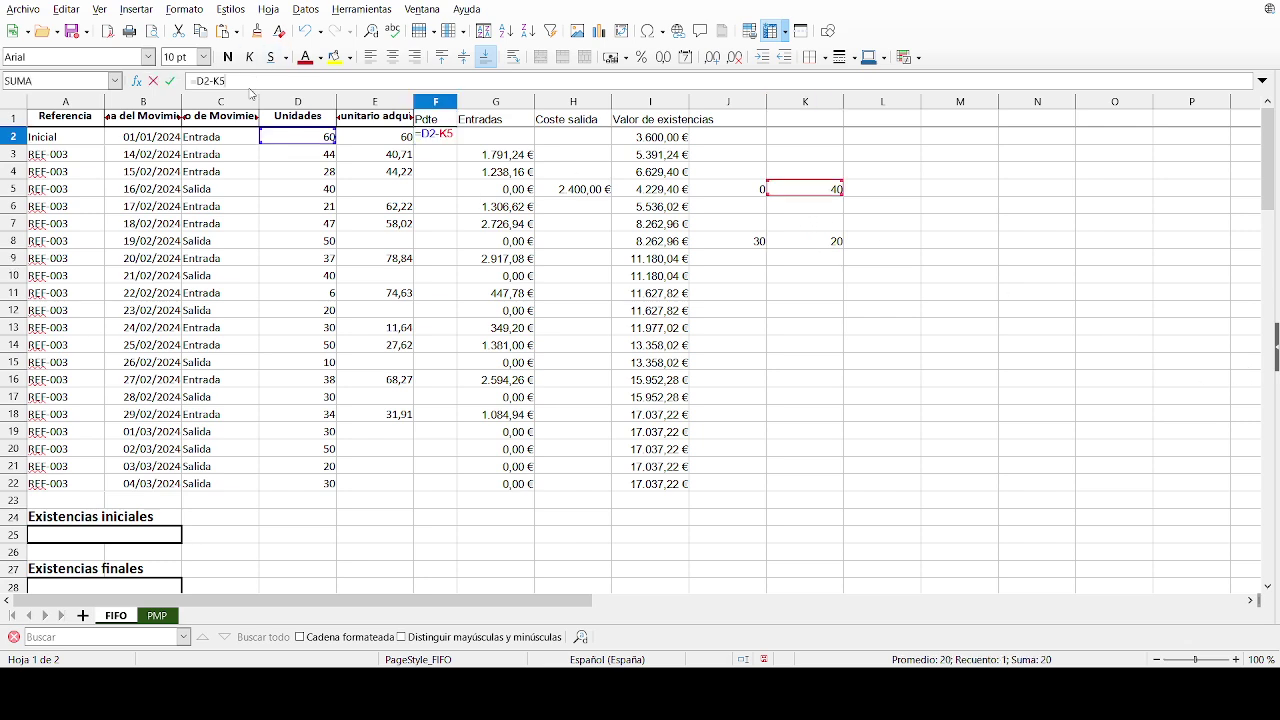
type("-")
left_click(768, 240)
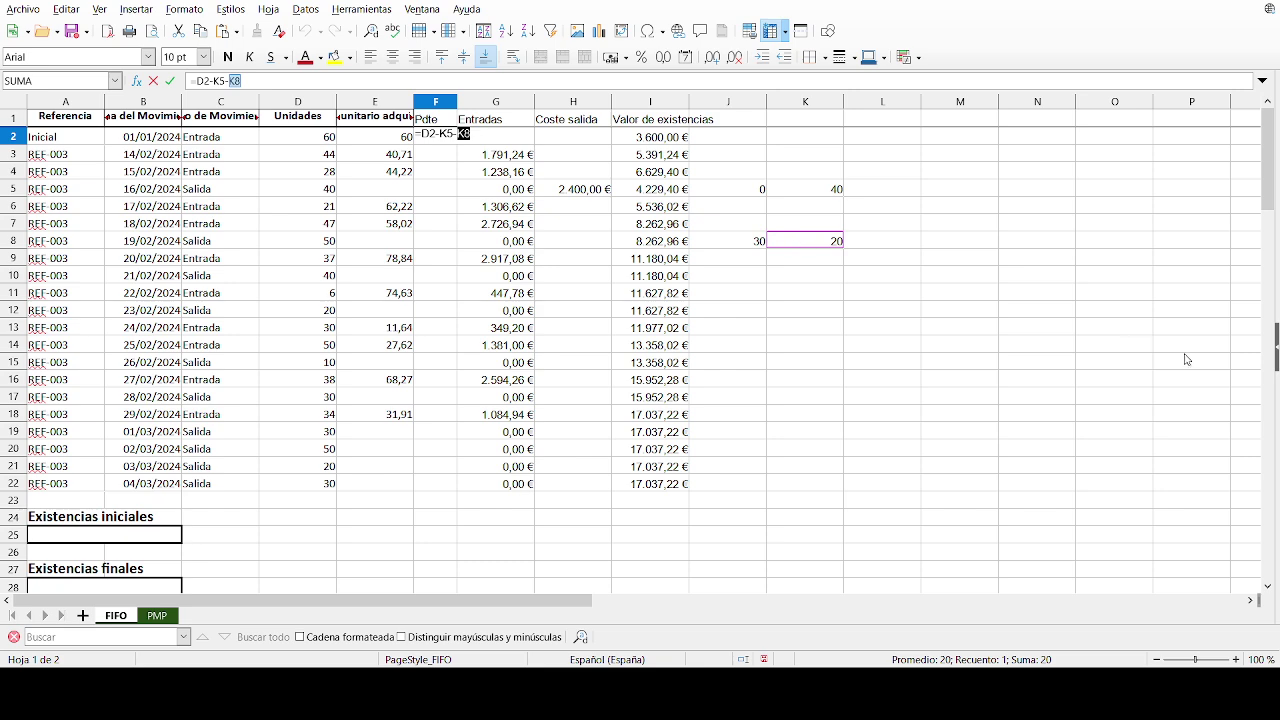
key("Return")
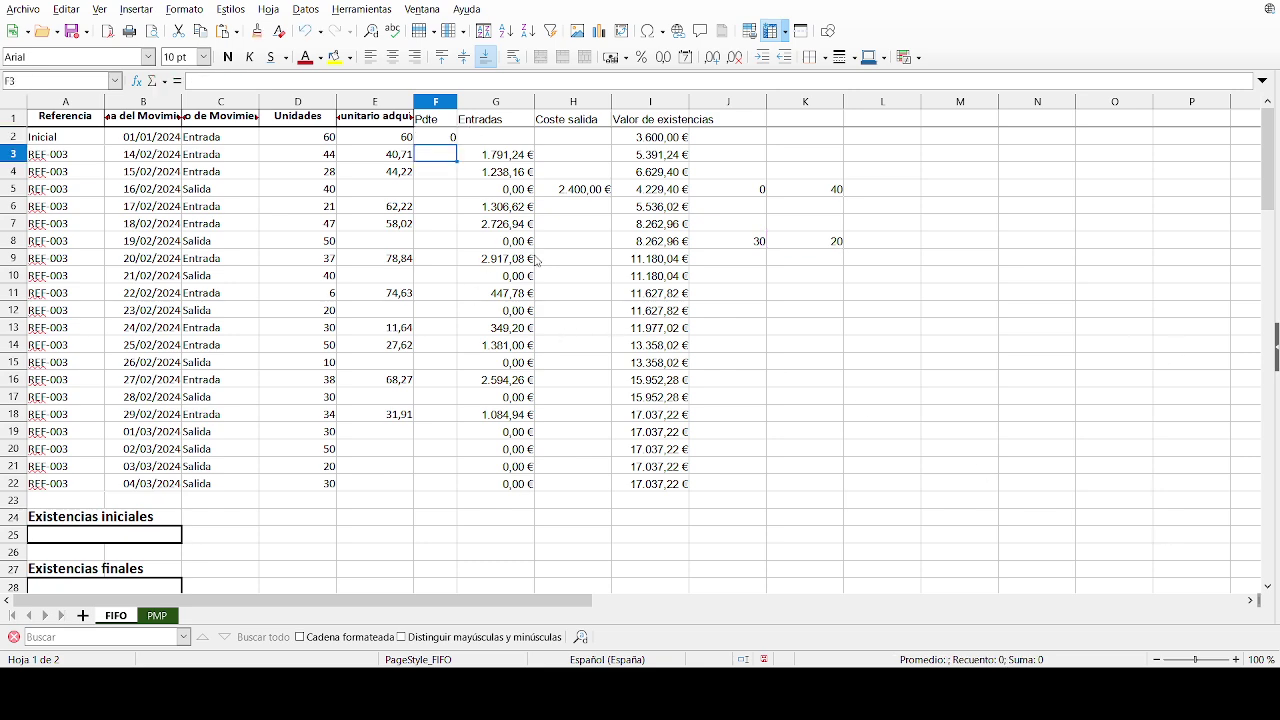
Step: Calculate the Coste salida of the 19/02/2024 Salida in H8 with =K8*E2
left_click(598, 247)
type("=")
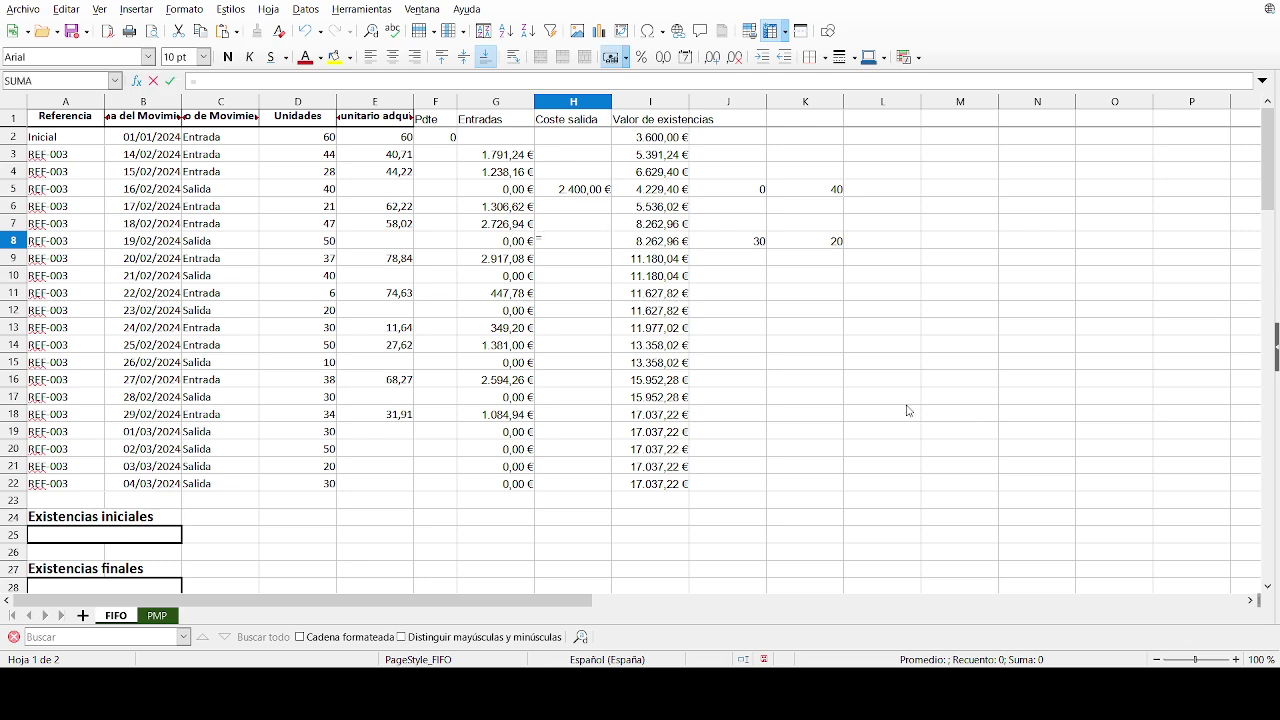
left_click(830, 245)
type("*")
left_click(370, 137)
key("Return")
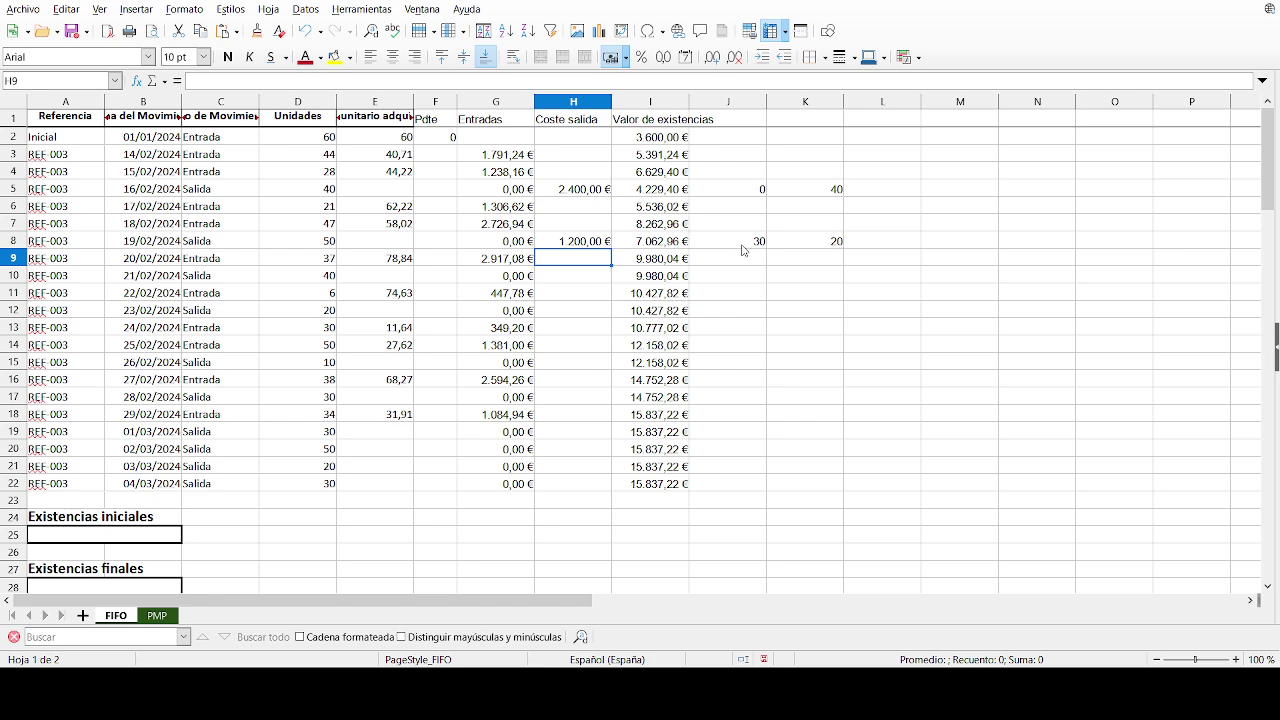
Step: Allocate 30 units from the 14/02/2024 Entrada to the 19/02/2024 Salida in L8
left_click(324, 158)
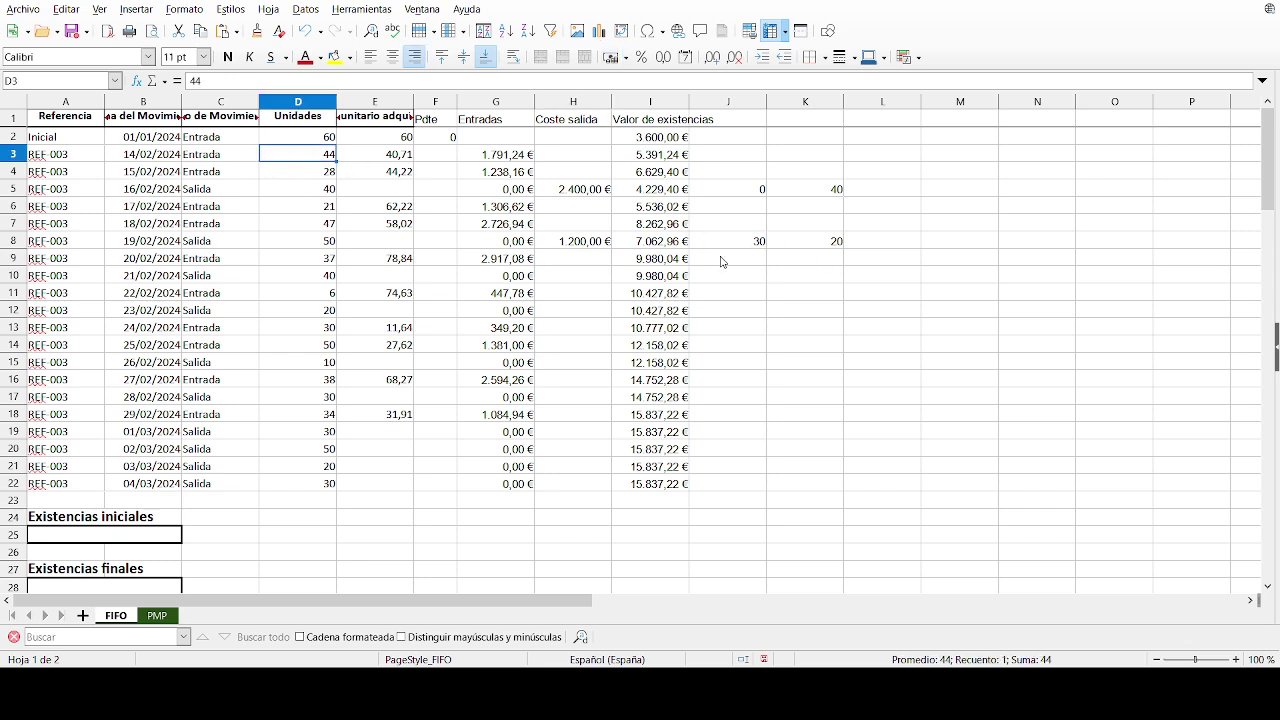
left_click(860, 246)
type("30")
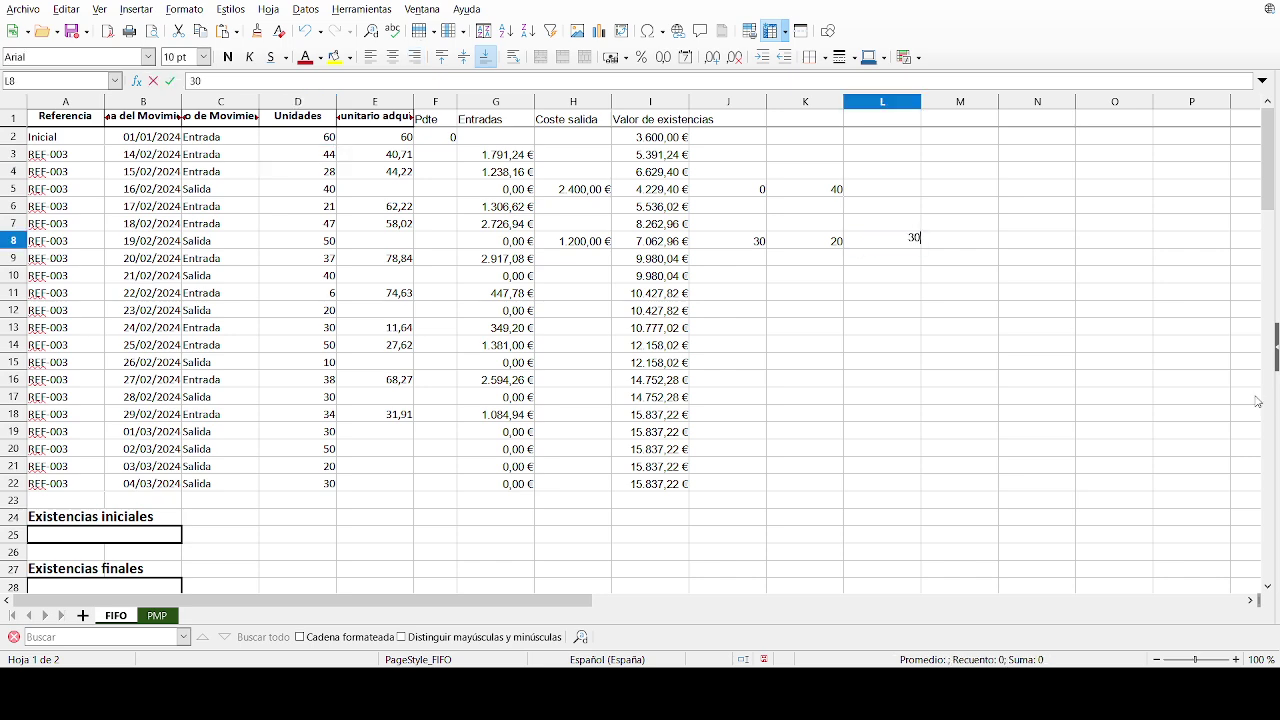
key("Return")
Step: Calculate the pending units of the 14/02/2024 Entrada in F3 with =D3-L8
left_click(437, 155)
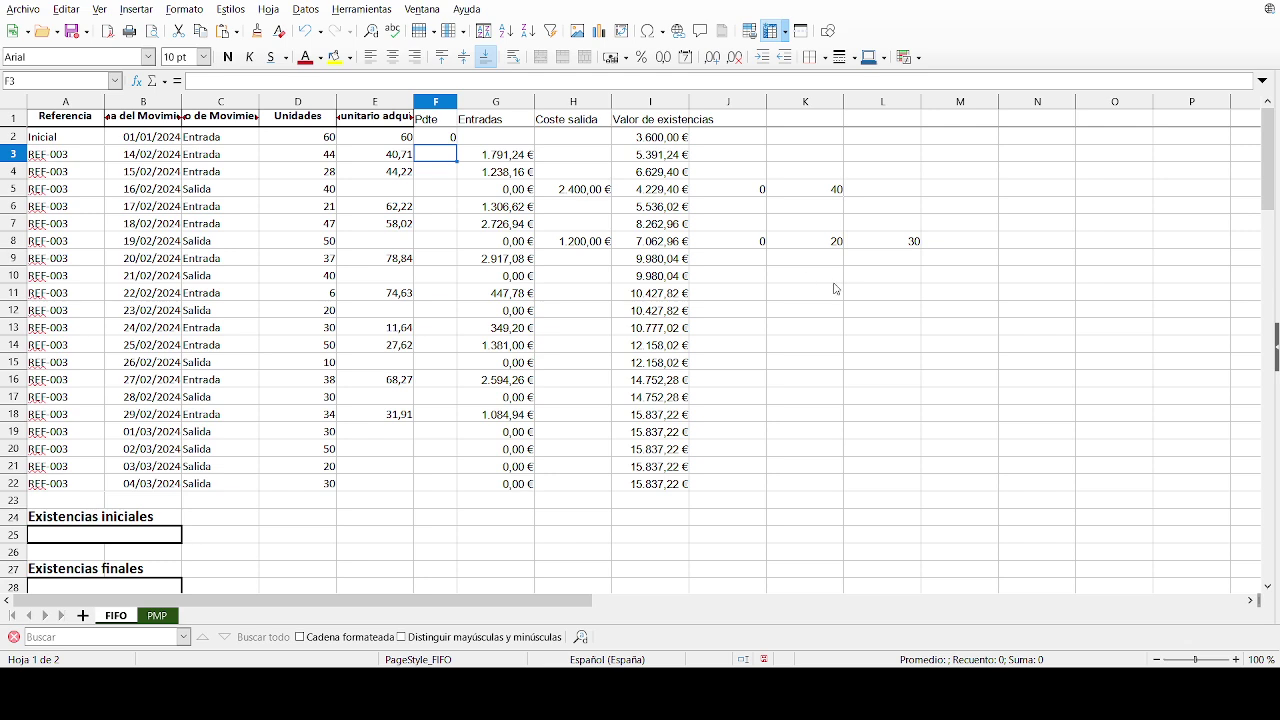
type("=")
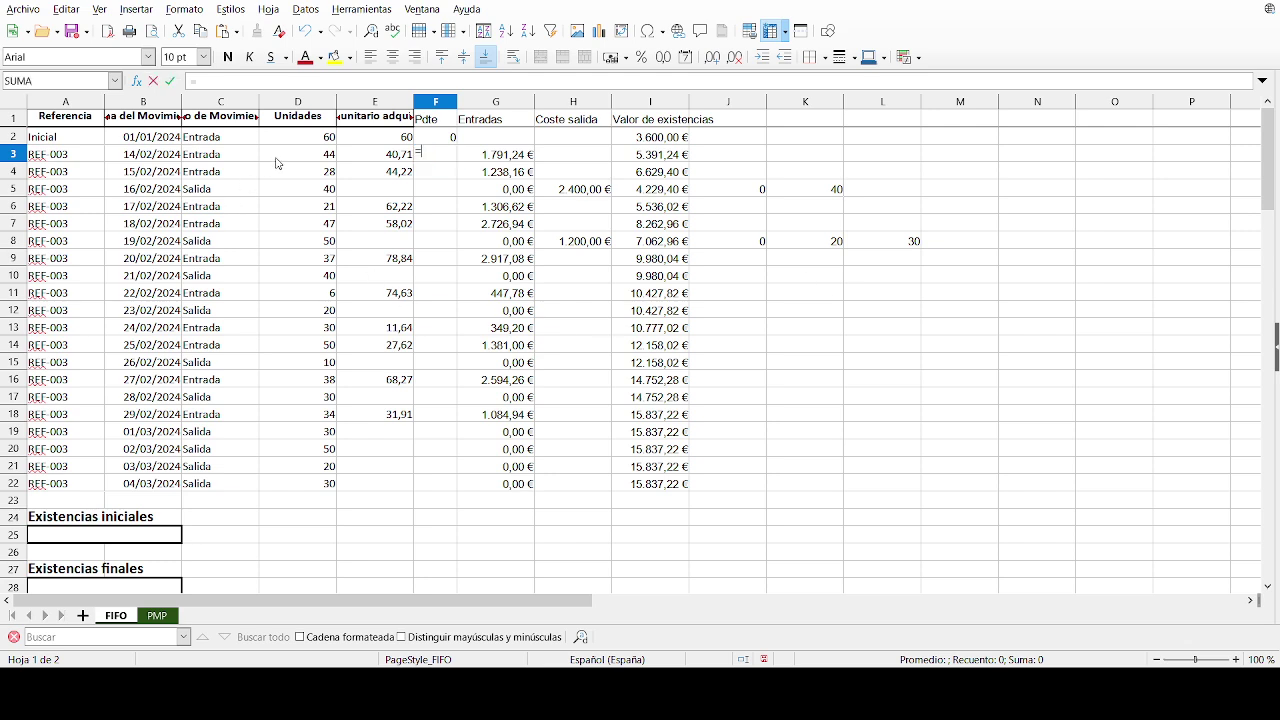
type("D3-")
left_click(910, 240)
key("Return")
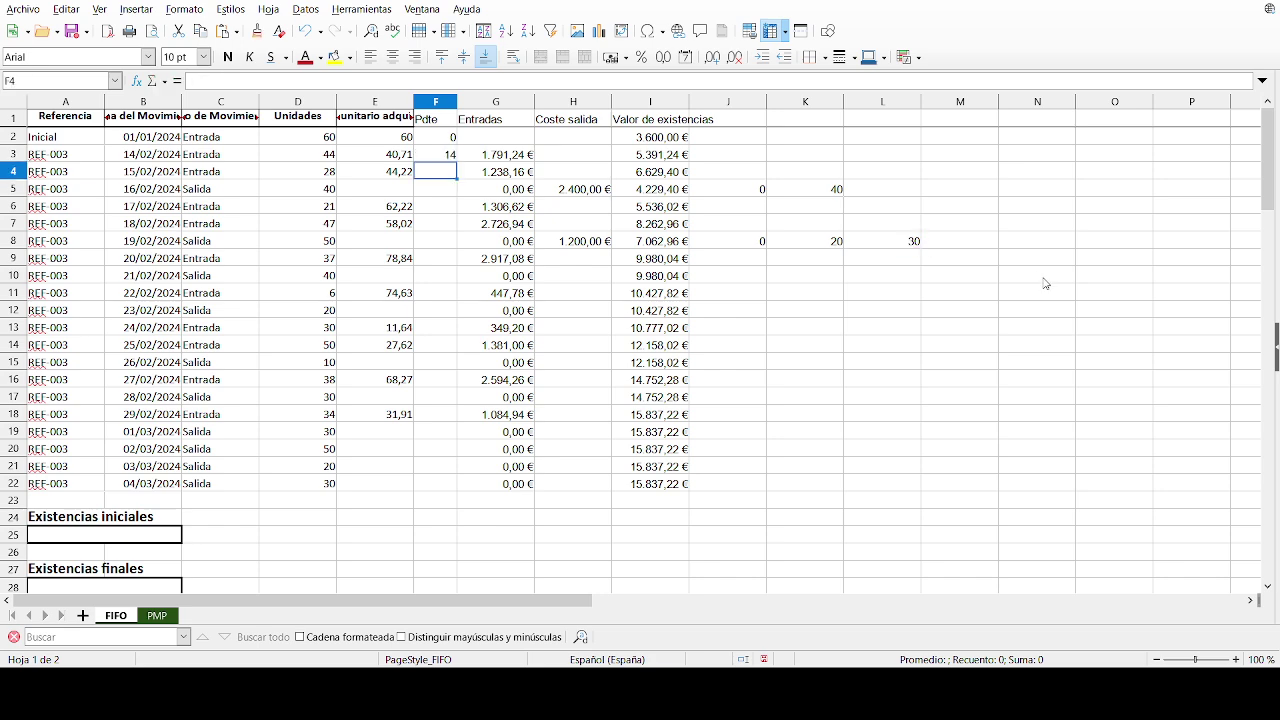
Step: Extend the Coste salida formula of the 19/02/2024 Salida in H8 to =K8*E2+L8*E3
left_click(574, 242)
left_click(268, 81)
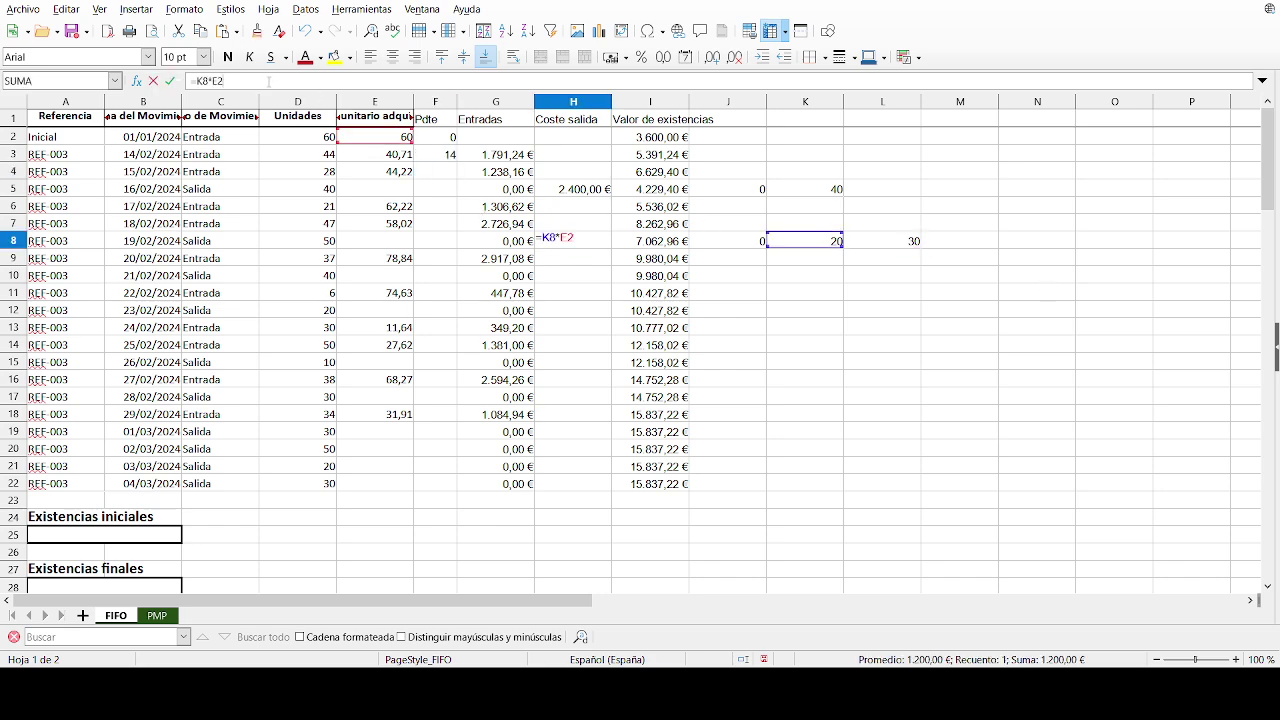
type("+")
left_click(910, 243)
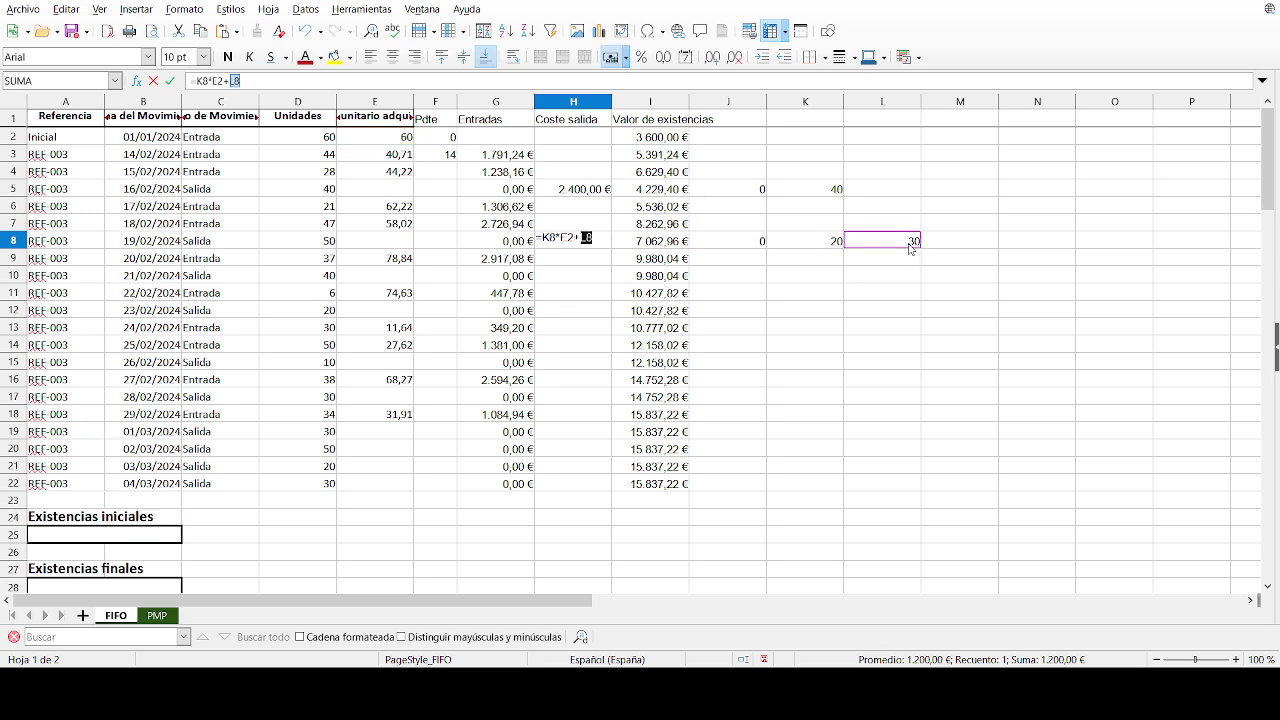
type("*")
left_click(395, 154)
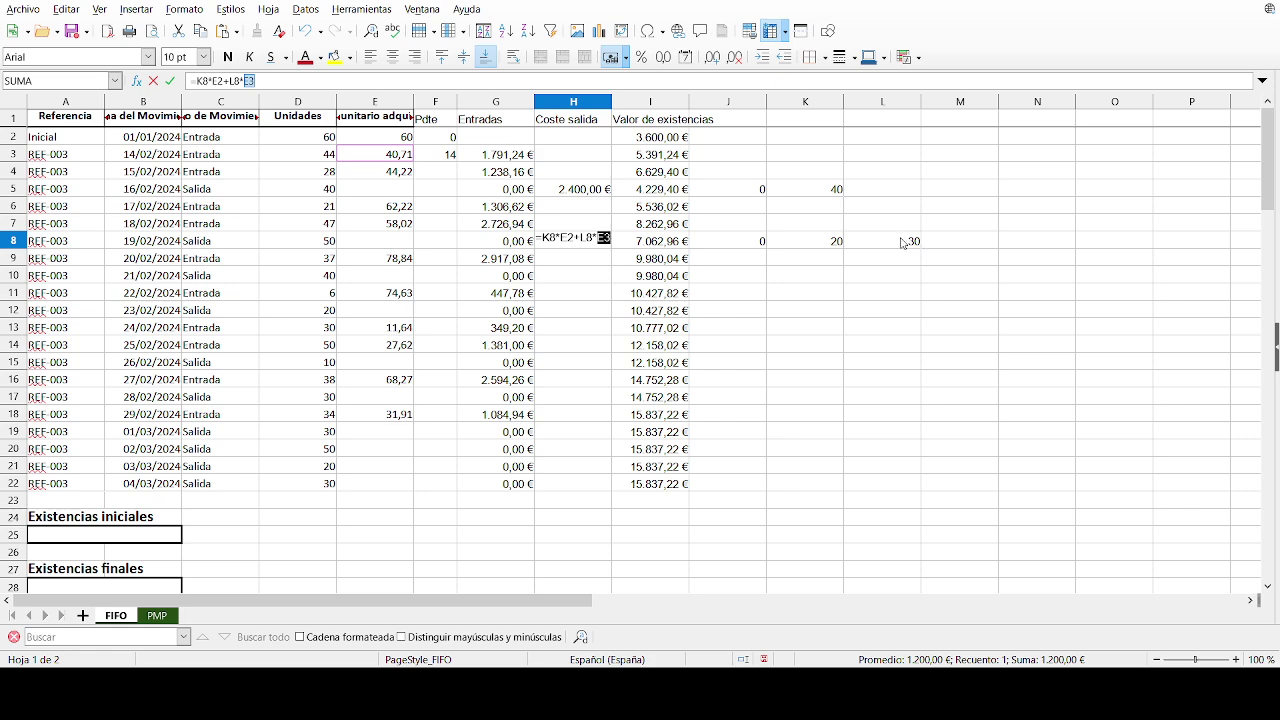
key("Return")
Step: Copy the unit check formula from J8 to J10 for the 21/02/2024 Salida
left_click(750, 241)
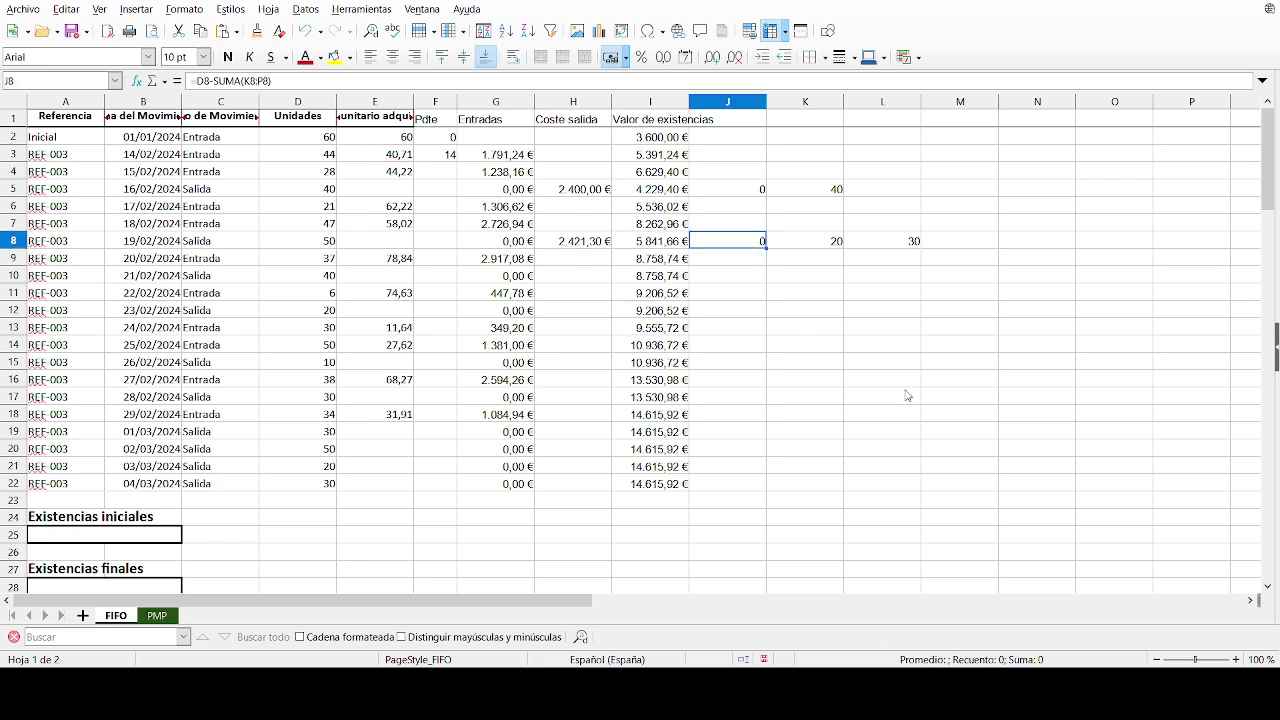
key("ctrl+c")
left_click(700, 278)
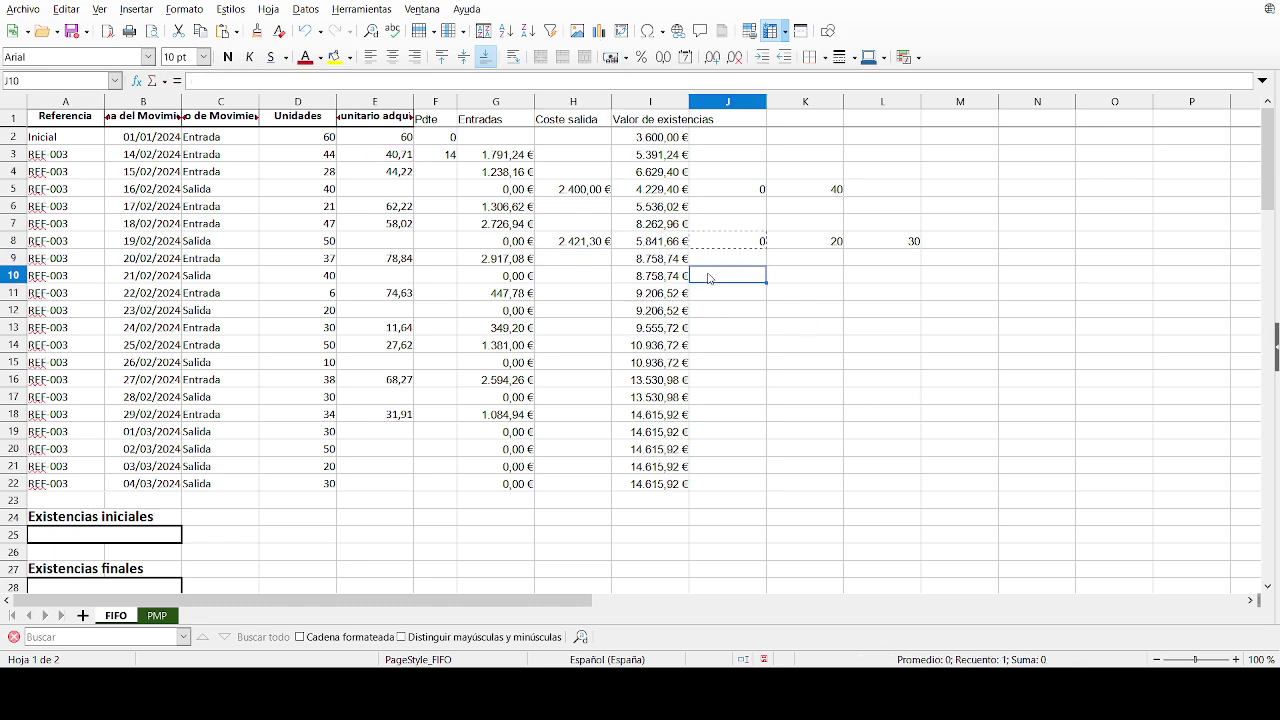
key("ctrl+v")
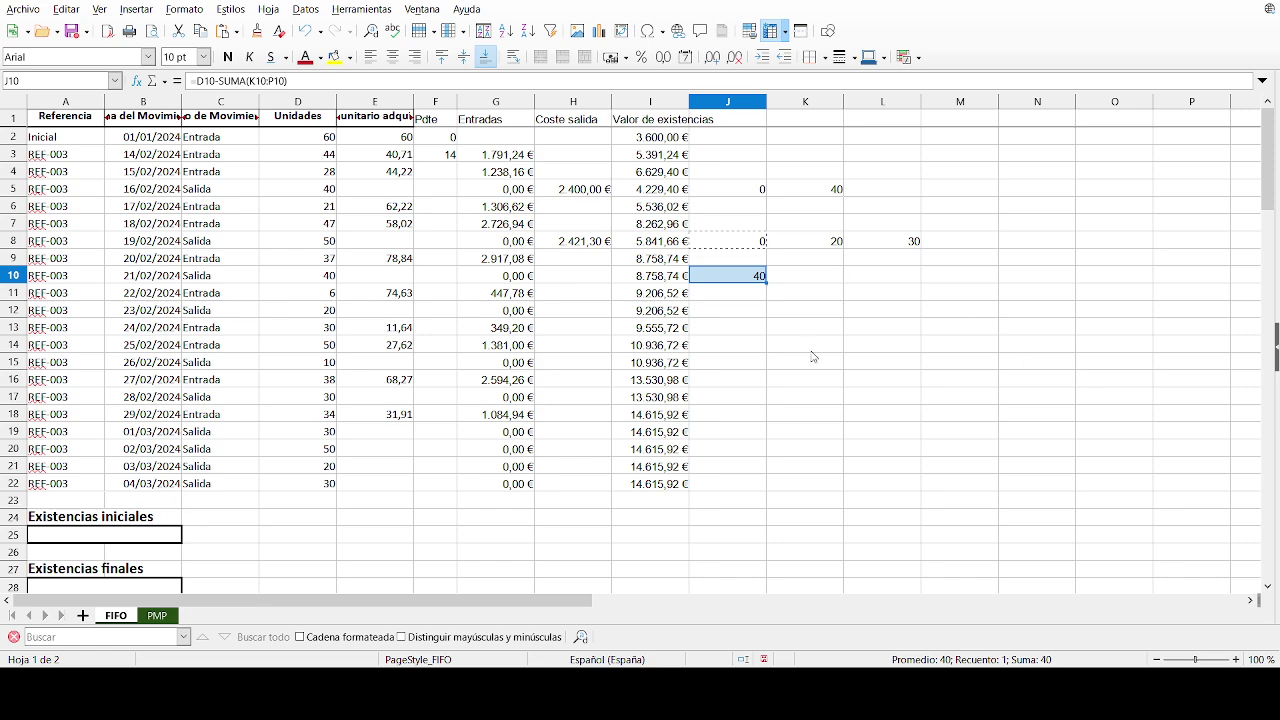
Step: Allocate 14 units from the 14/02/2024 Entrada to the 21/02/2024 Salida in K10
left_click(779, 279)
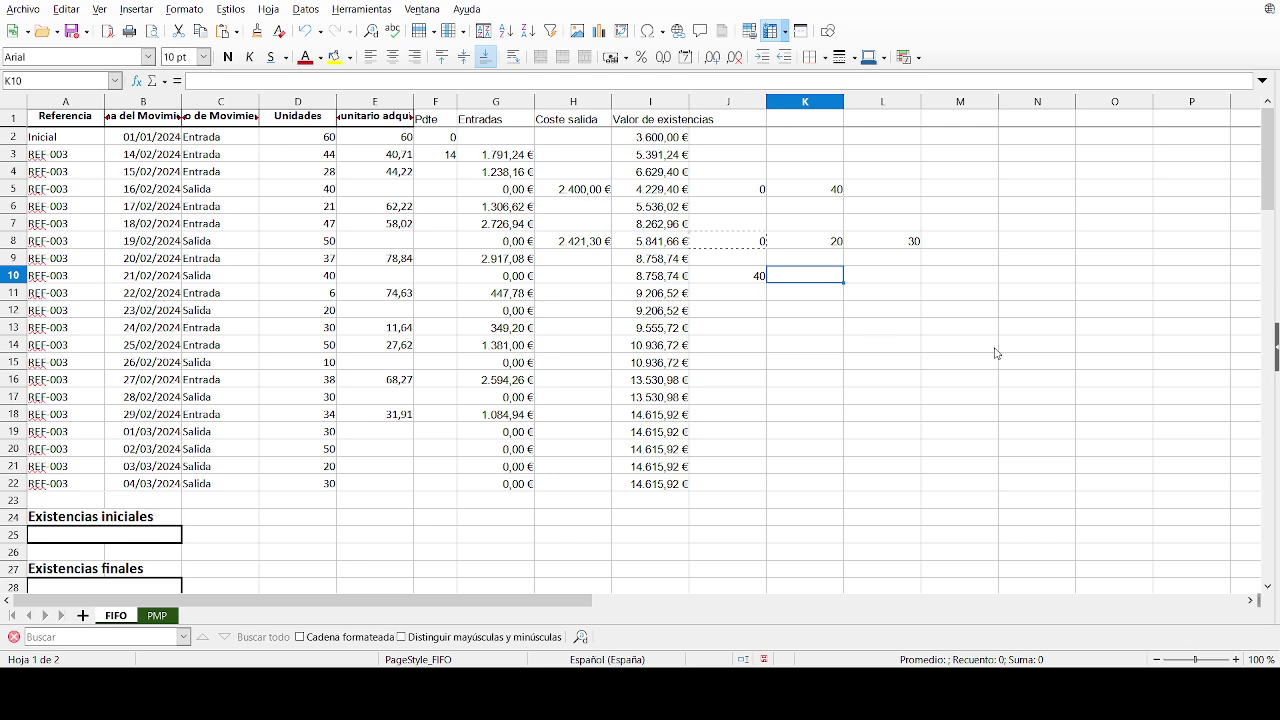
type("14")
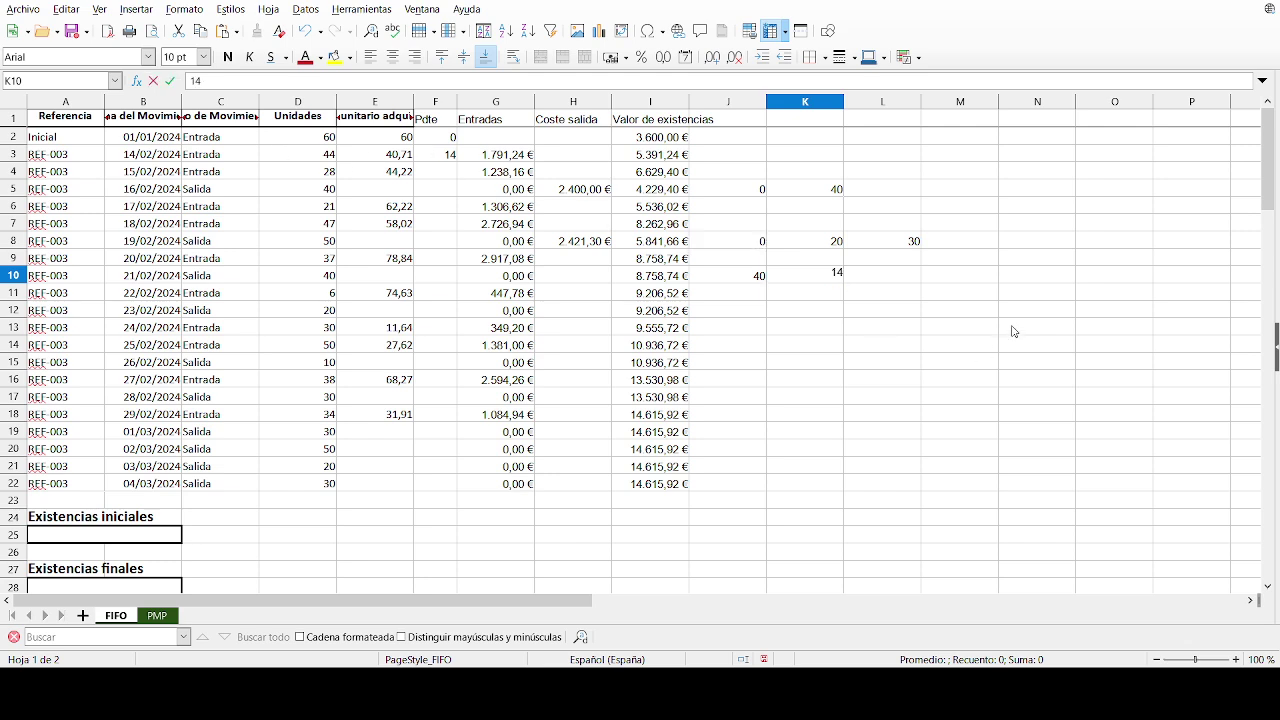
key("Tab")
Step: Extend the pending units formula of the 14/02/2024 Entrada in F3 to =D3-L8-K10
left_click(440, 157)
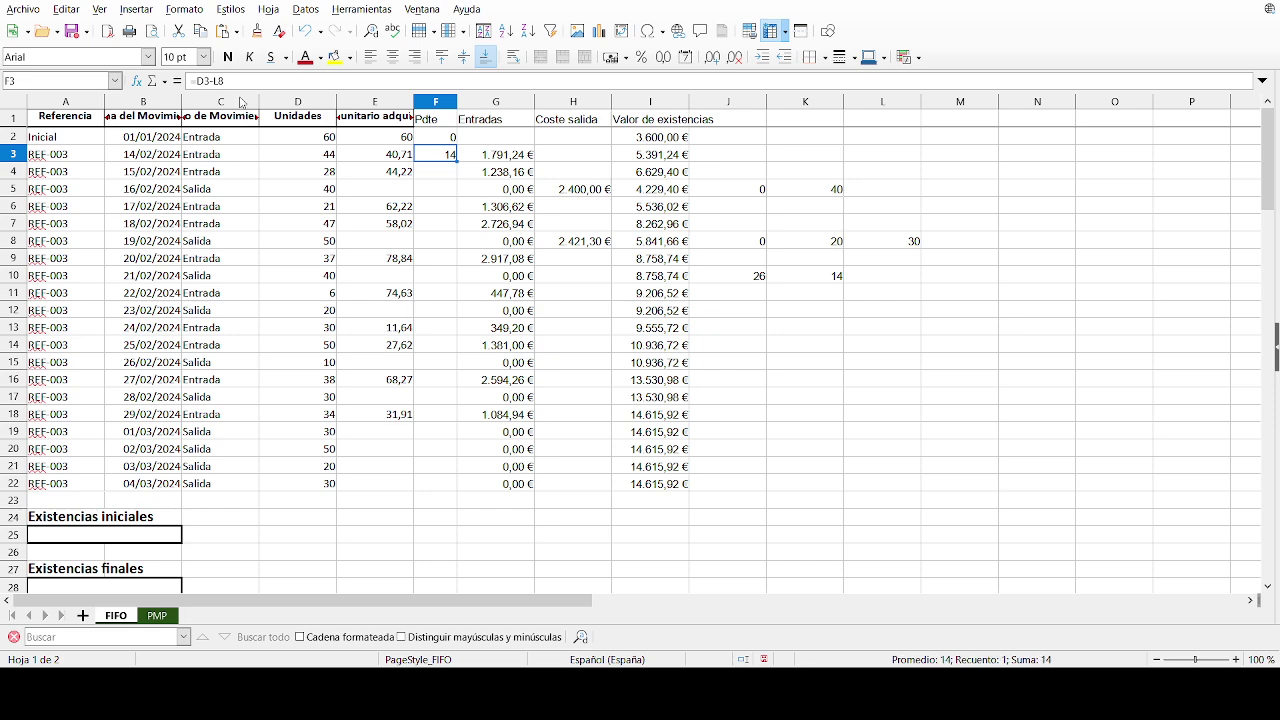
left_click(242, 80)
type("-")
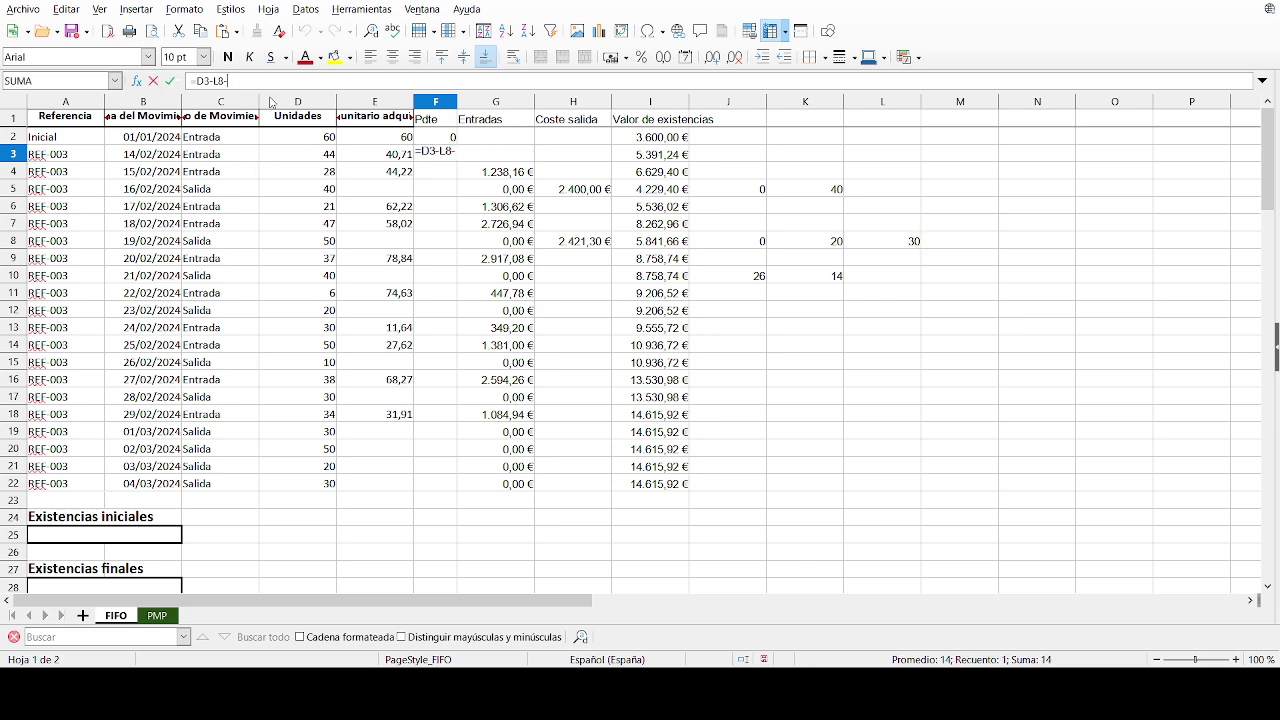
left_click(803, 276)
key("Return")
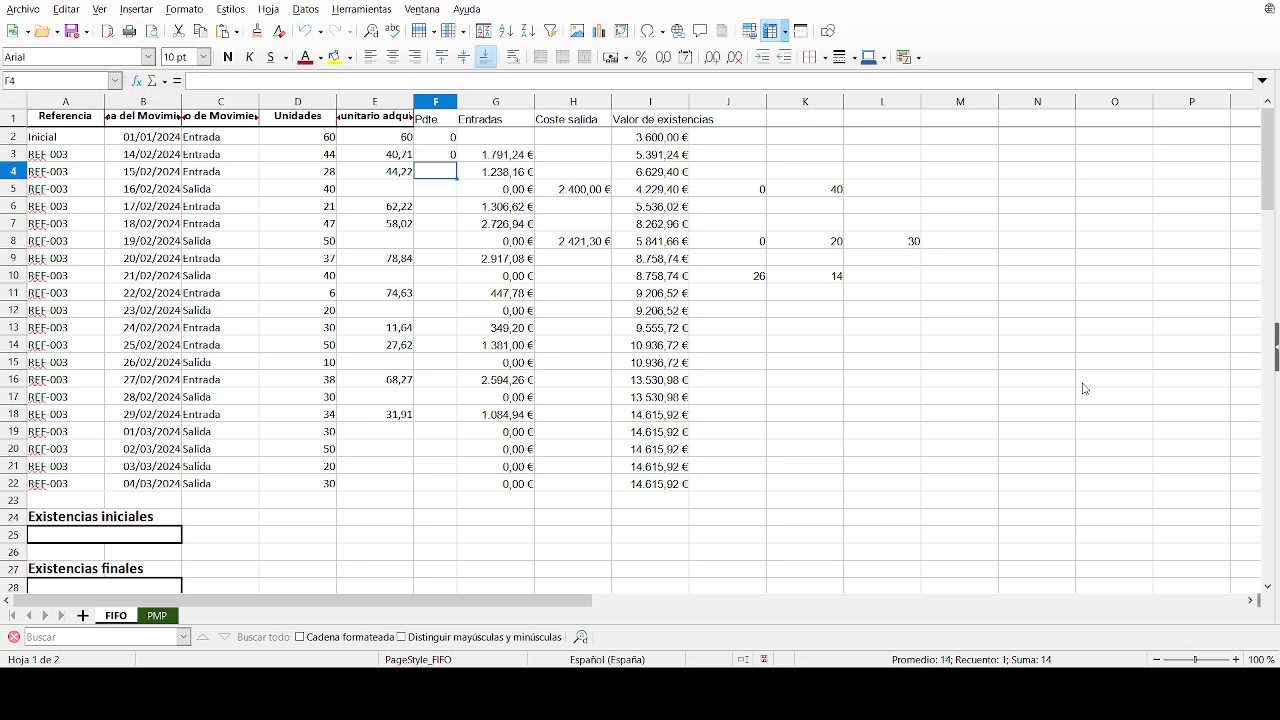
Step: Allocate 26 units from the 15/02/2024 Entrada to the 21/02/2024 Salida in L10
left_click(880, 278)
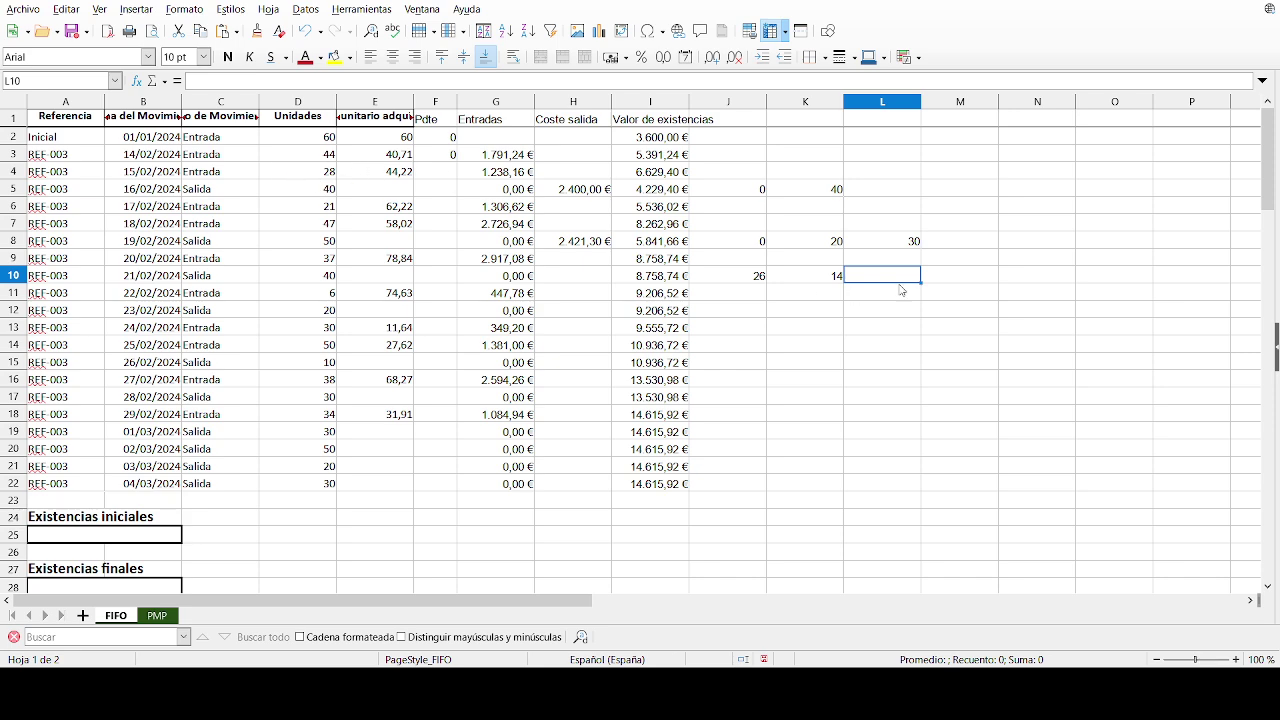
type("26")
key("Return")
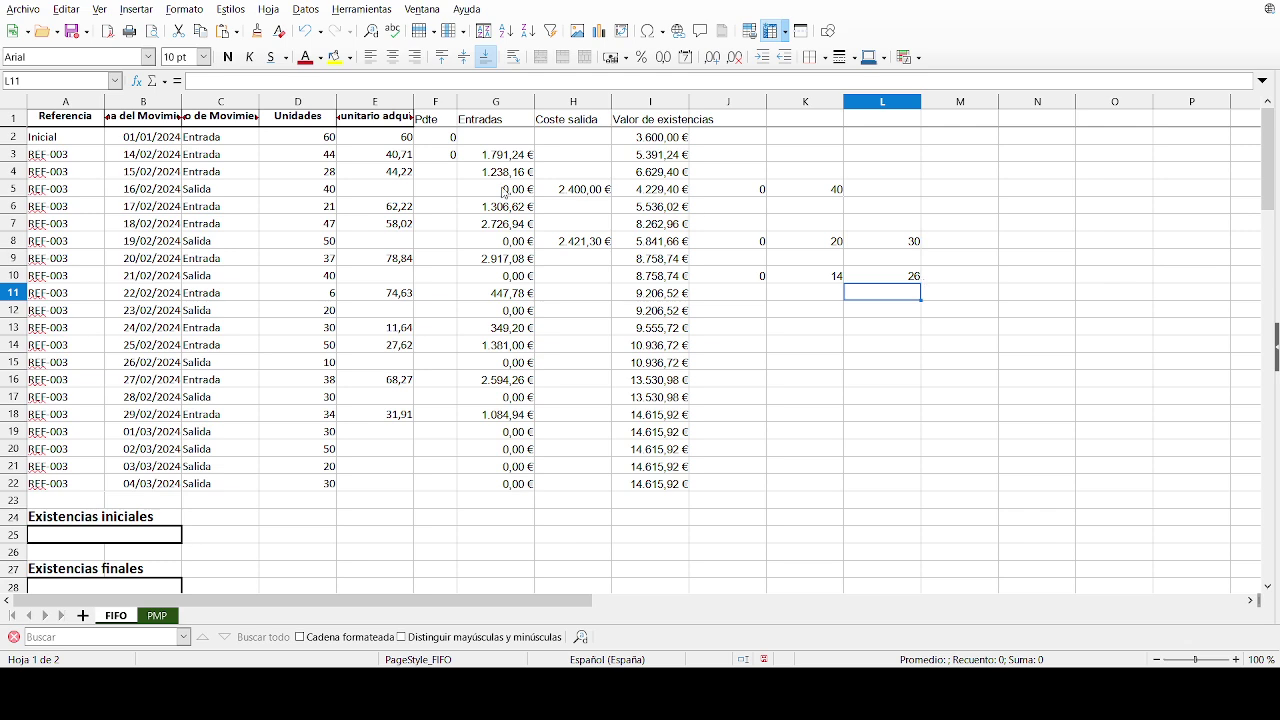
Step: Calculate the pending units of the 15/02/2024 Entrada in F4 with =D4-L10
left_click(423, 176)
type("=")
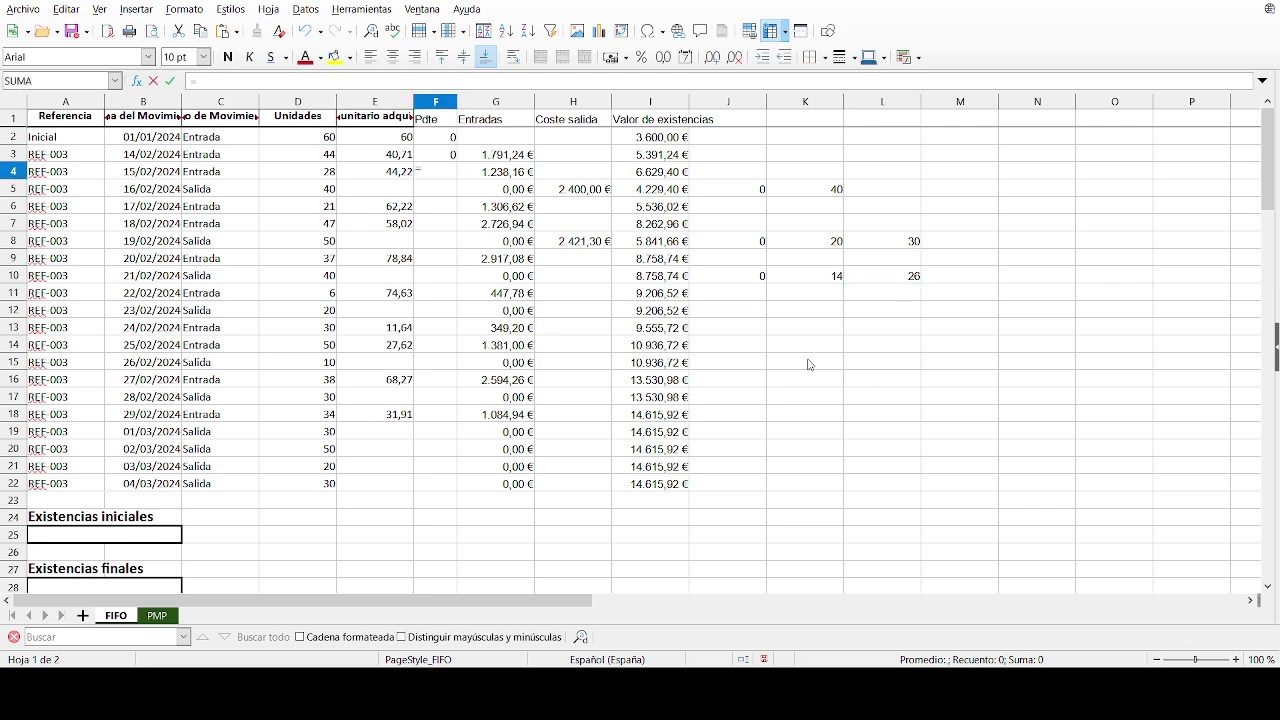
key("Left")
key("Left")
type("-")
left_click(914, 280)
key("Return")
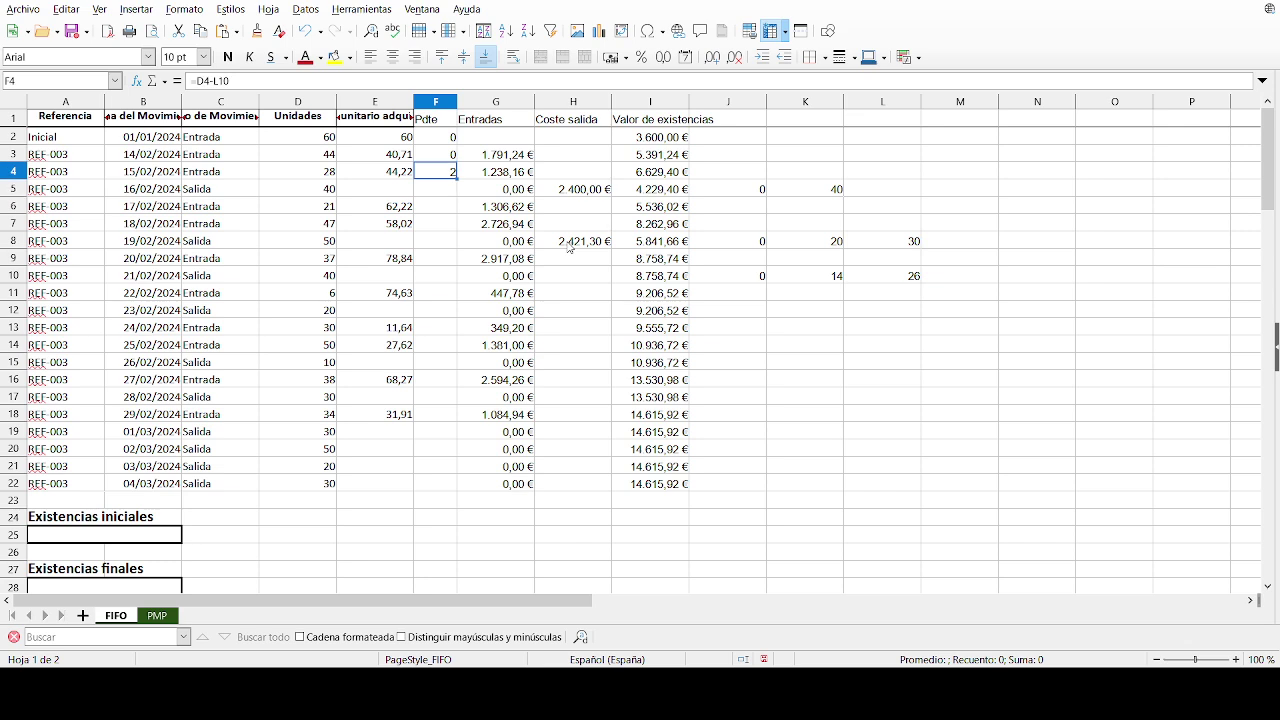
key("Up")
Step: Calculate the Coste salida of the 21/02/2024 Salida in H10 with =K10*E3+L10*E4
left_click(562, 279)
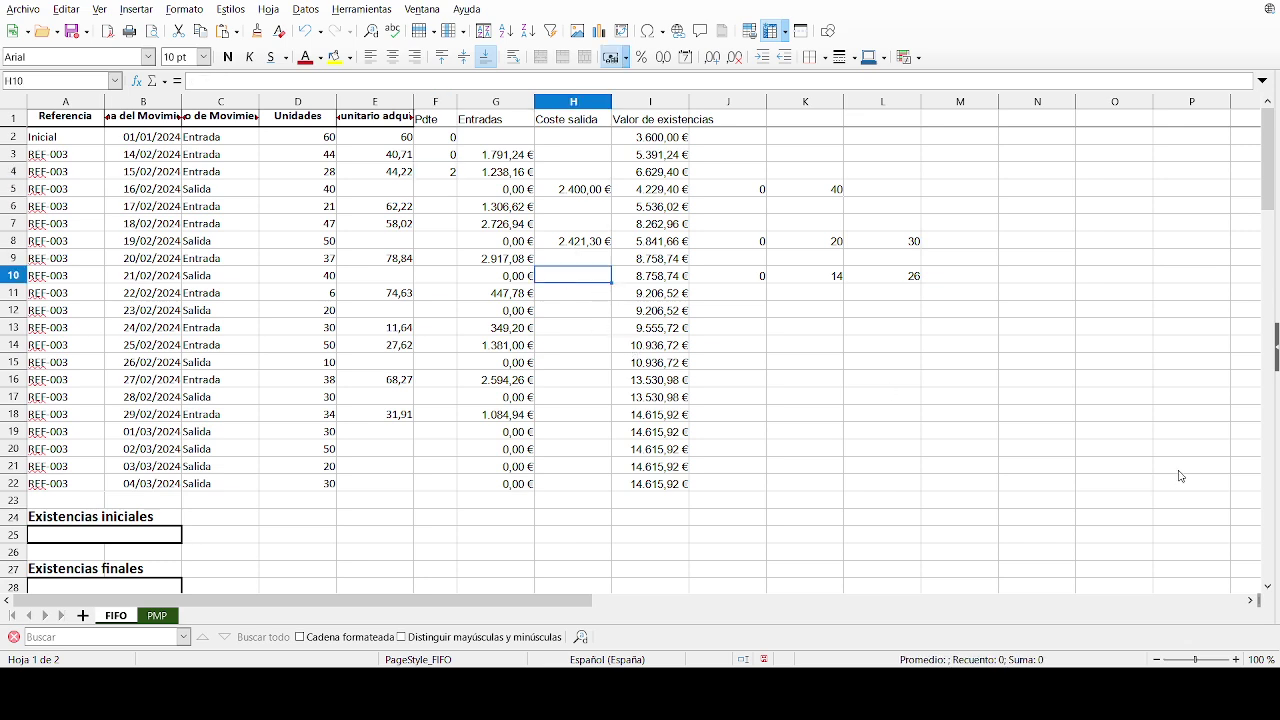
type("=")
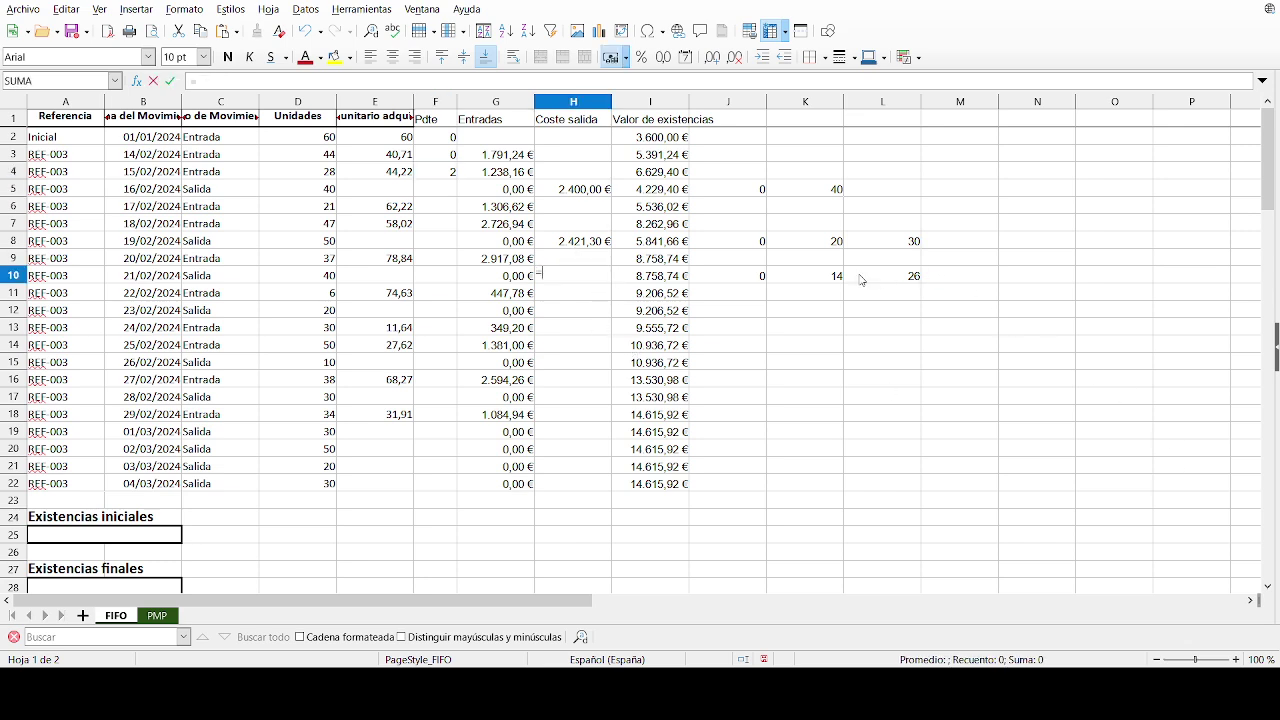
left_click(830, 282)
type("*")
left_click(400, 158)
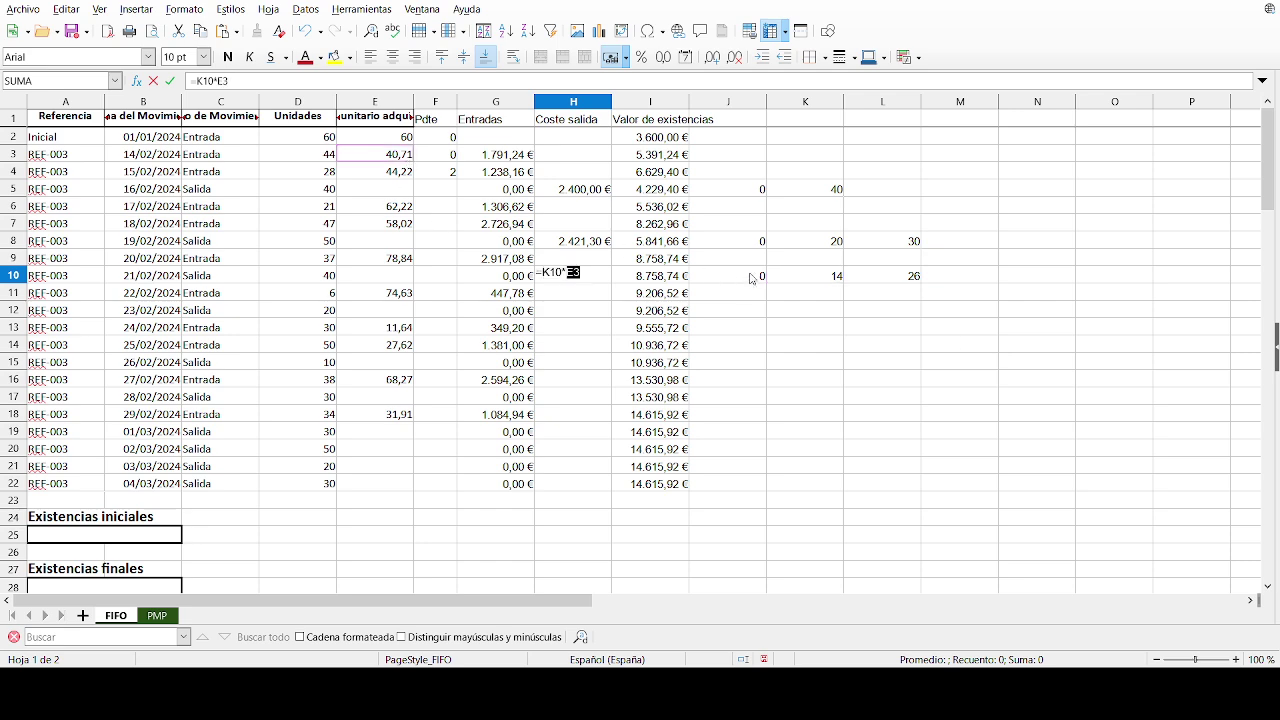
type("+")
left_click(902, 277)
type("*")
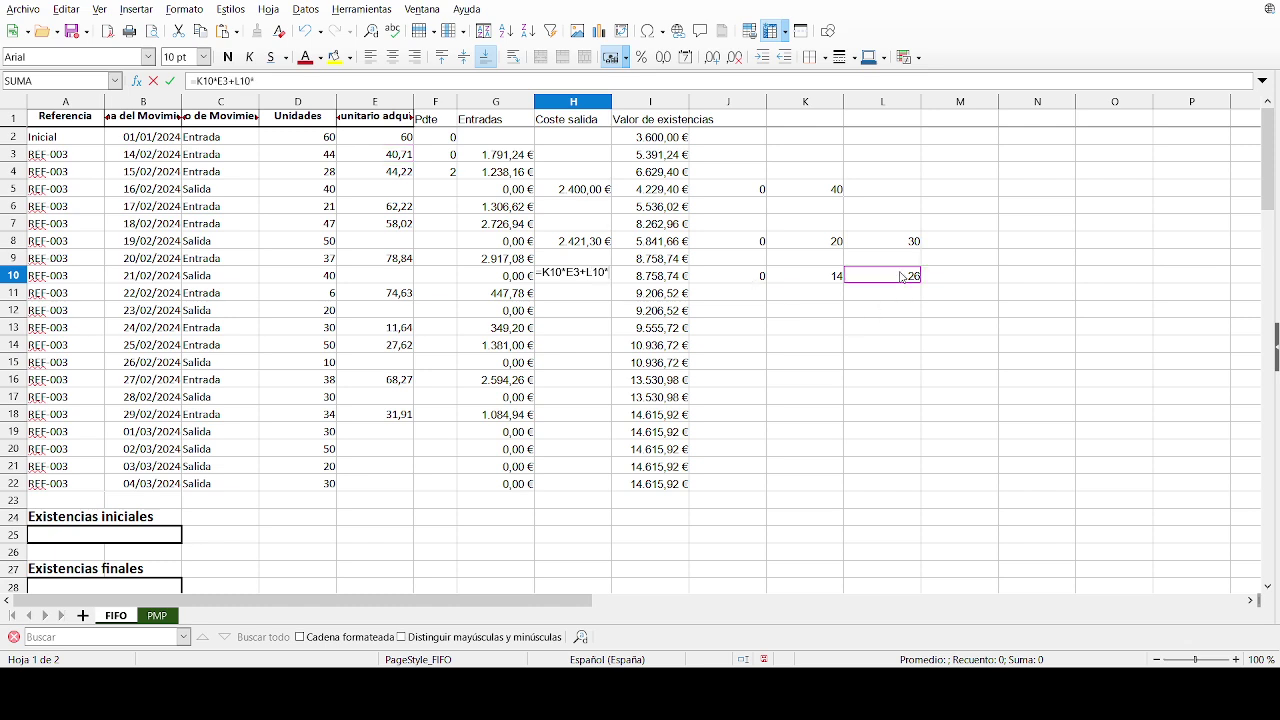
left_click(379, 170)
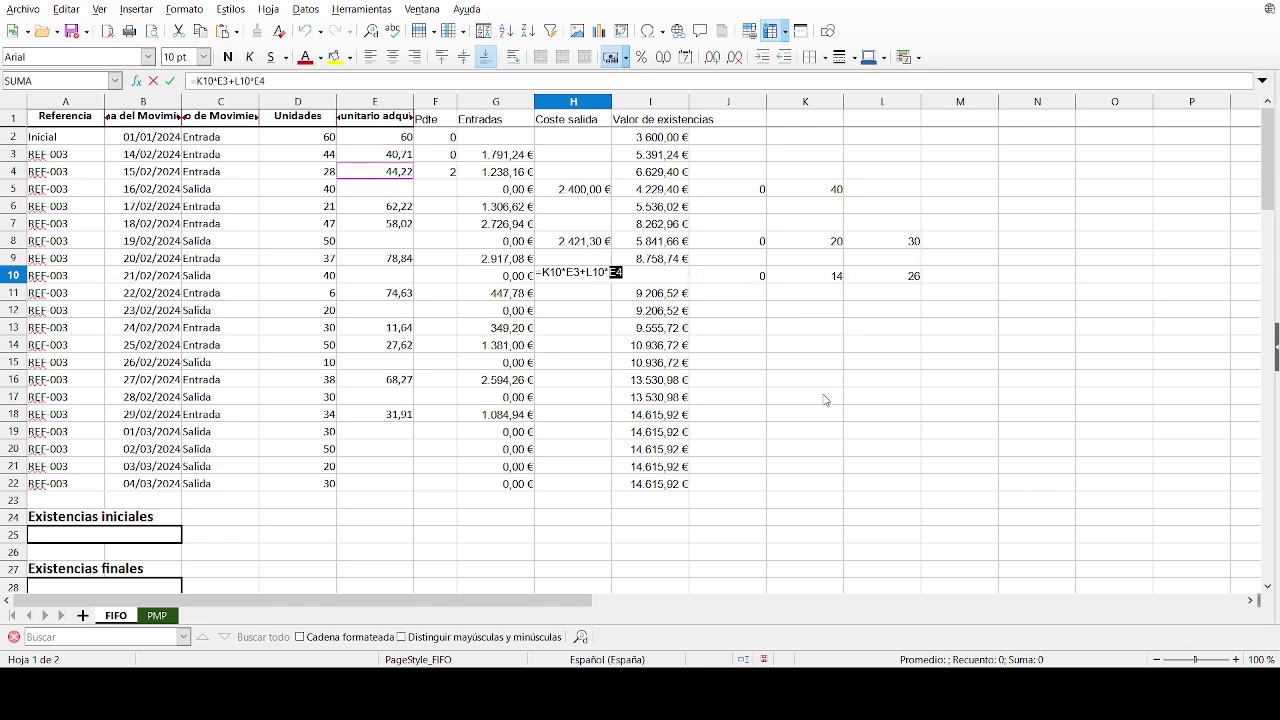
key("Return")
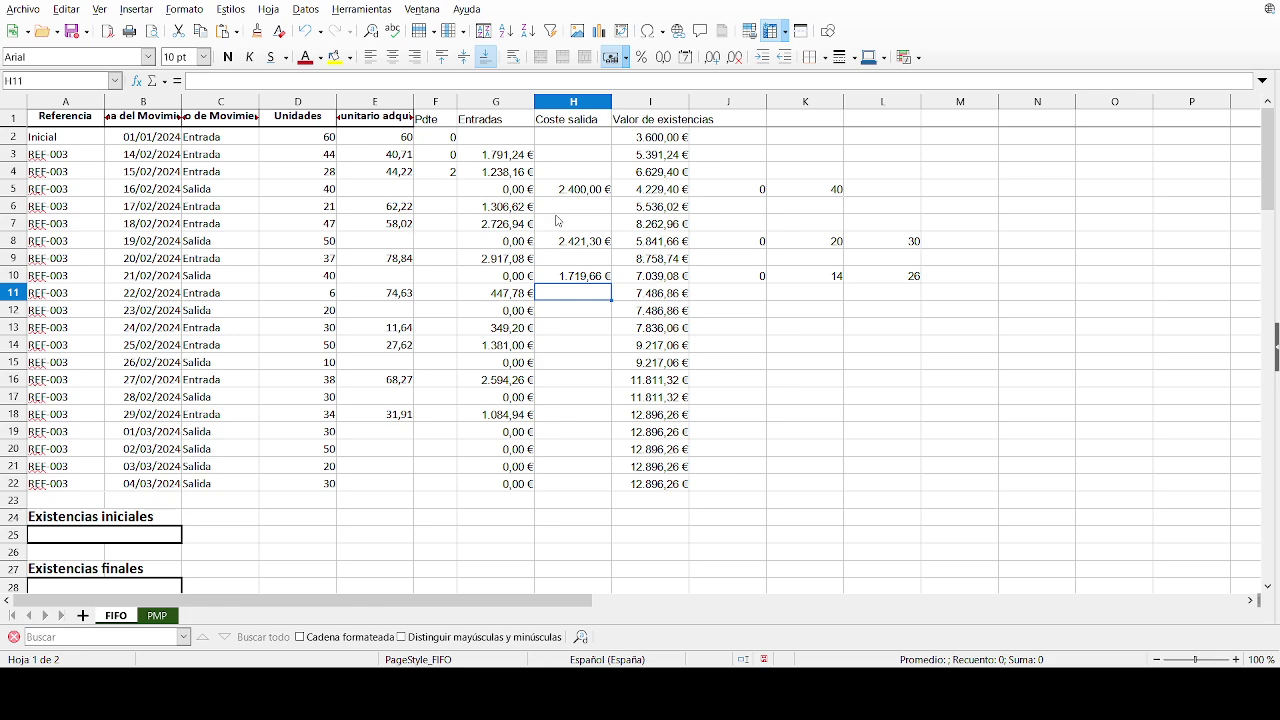
left_click(828, 279)
left_click(903, 281)
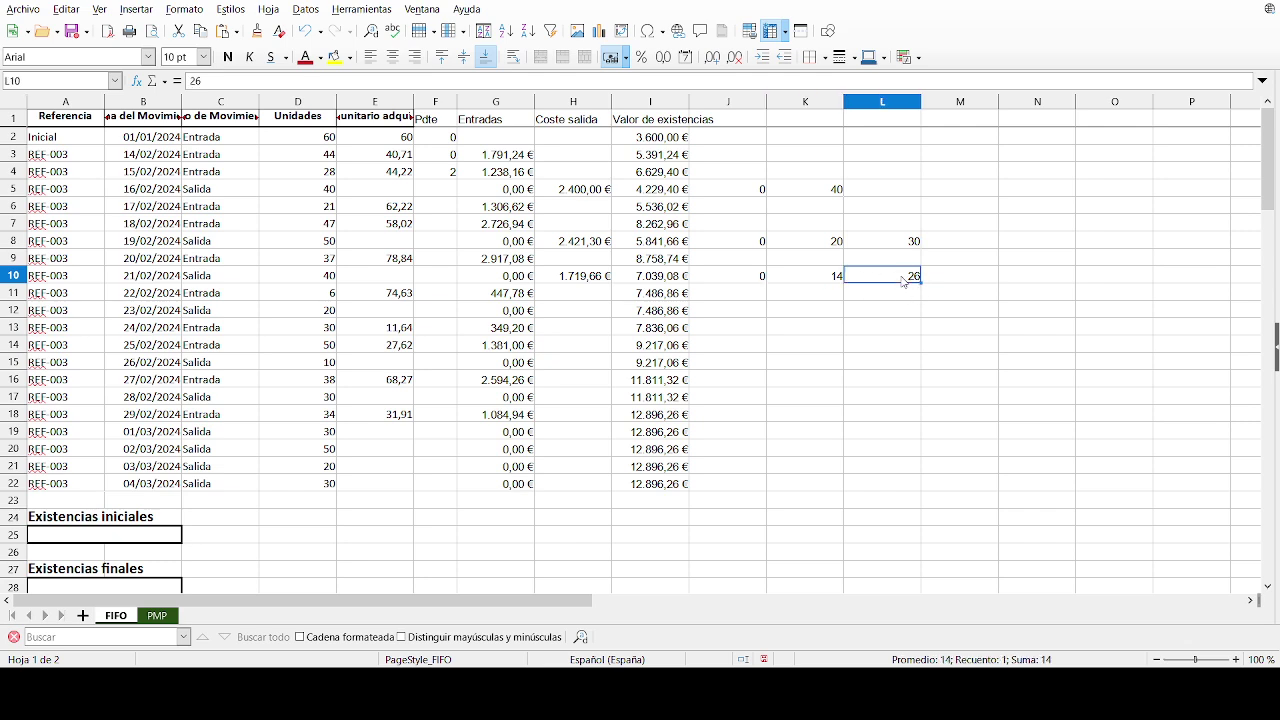
left_click(808, 281)
left_click(592, 280)
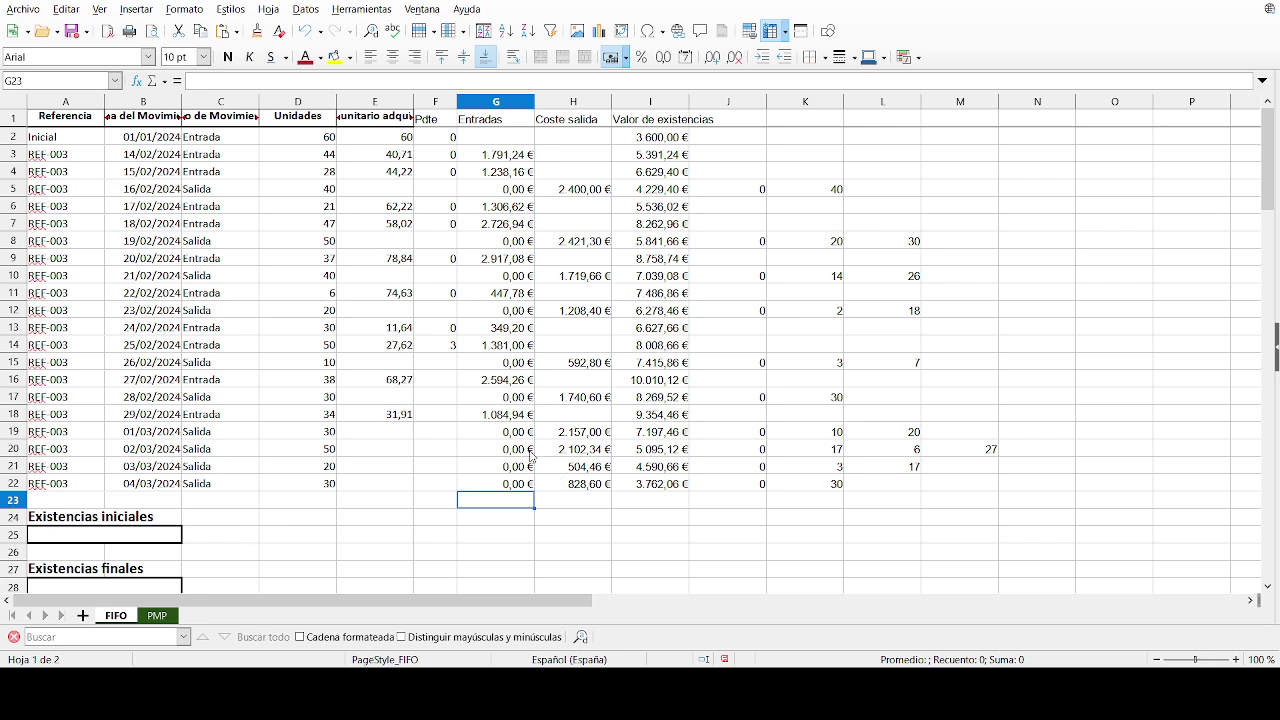
Step: Total the Entradas column in G23 with =SUMA(G2:G22)
type("=su")
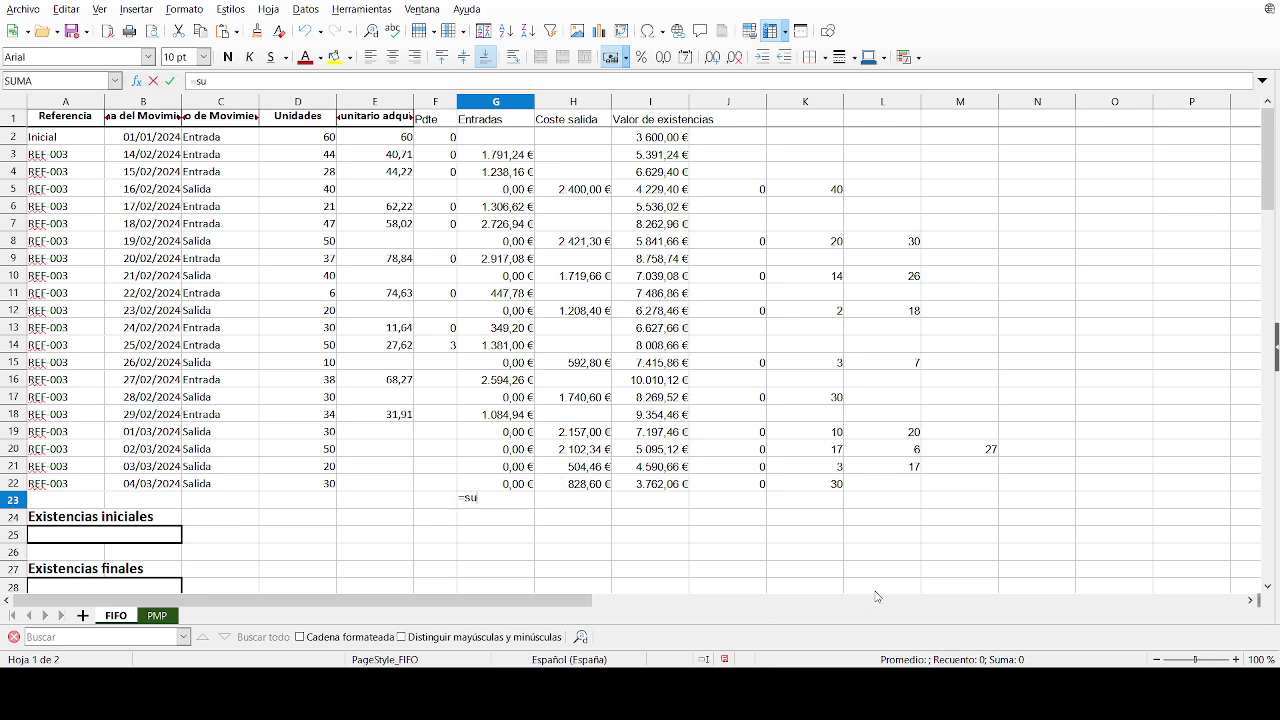
type("ma(")
left_click_drag(497, 483, 490, 208)
left_click_drag(488, 140, 492, 142)
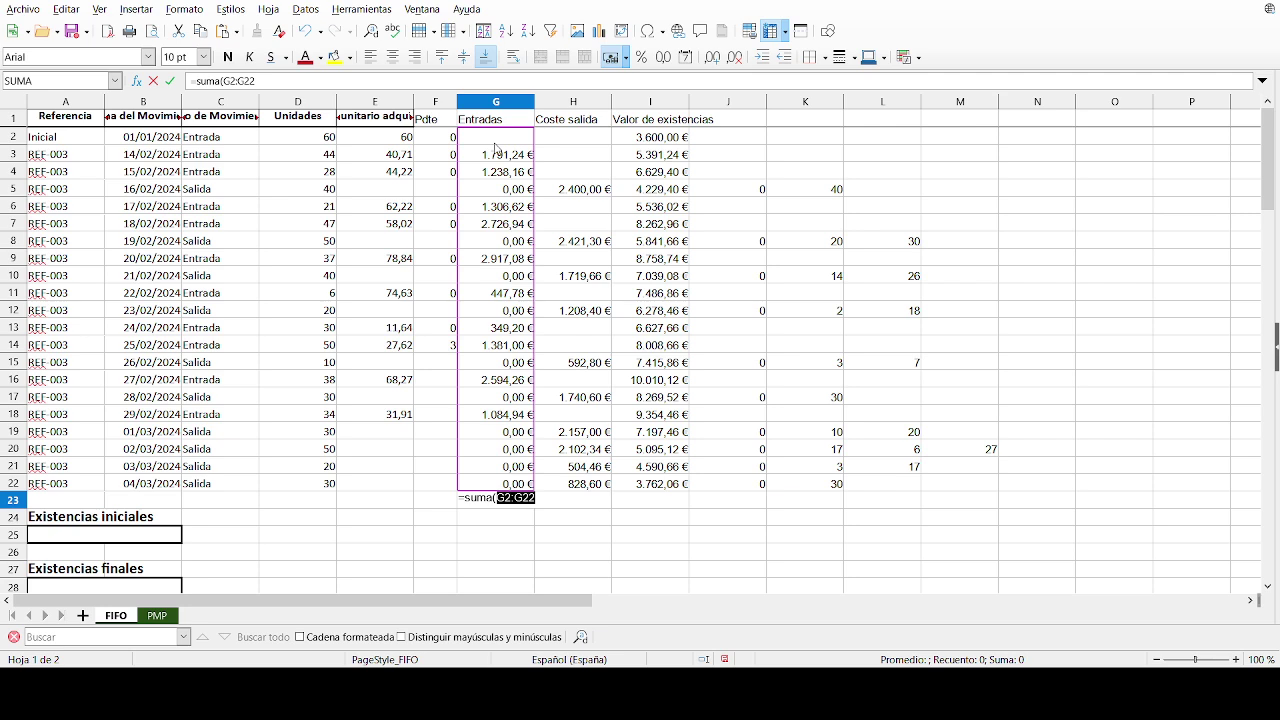
key("Return")
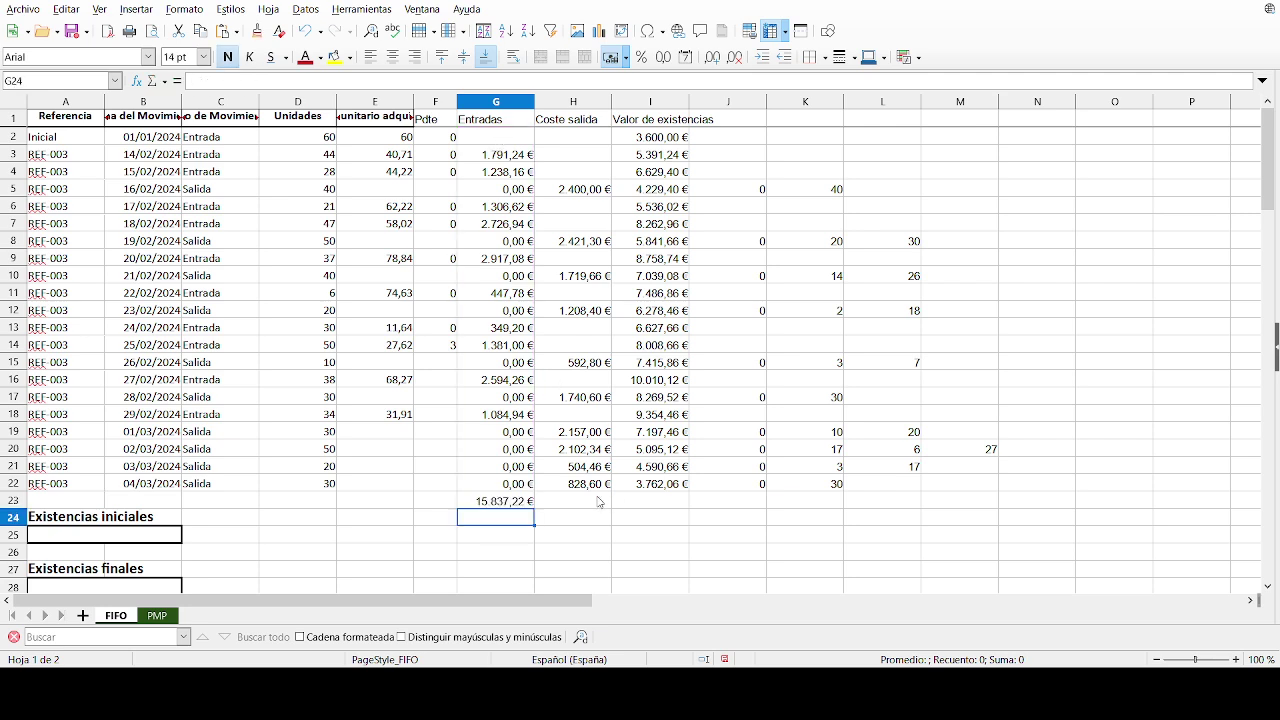
Step: Total the Coste salida column in H23 with =SUMA(H2:H22)
key("Up")
key("Right")
type("=suma")
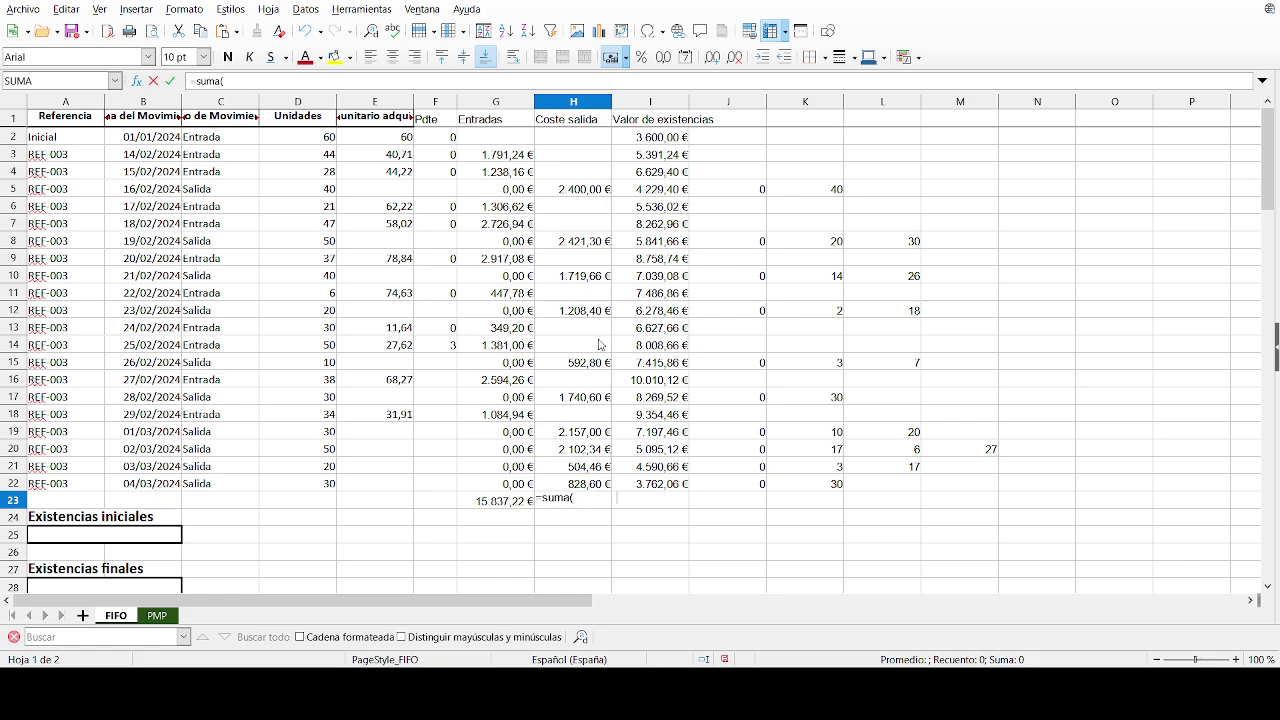
left_click_drag(600, 483, 600, 141)
key("Return")
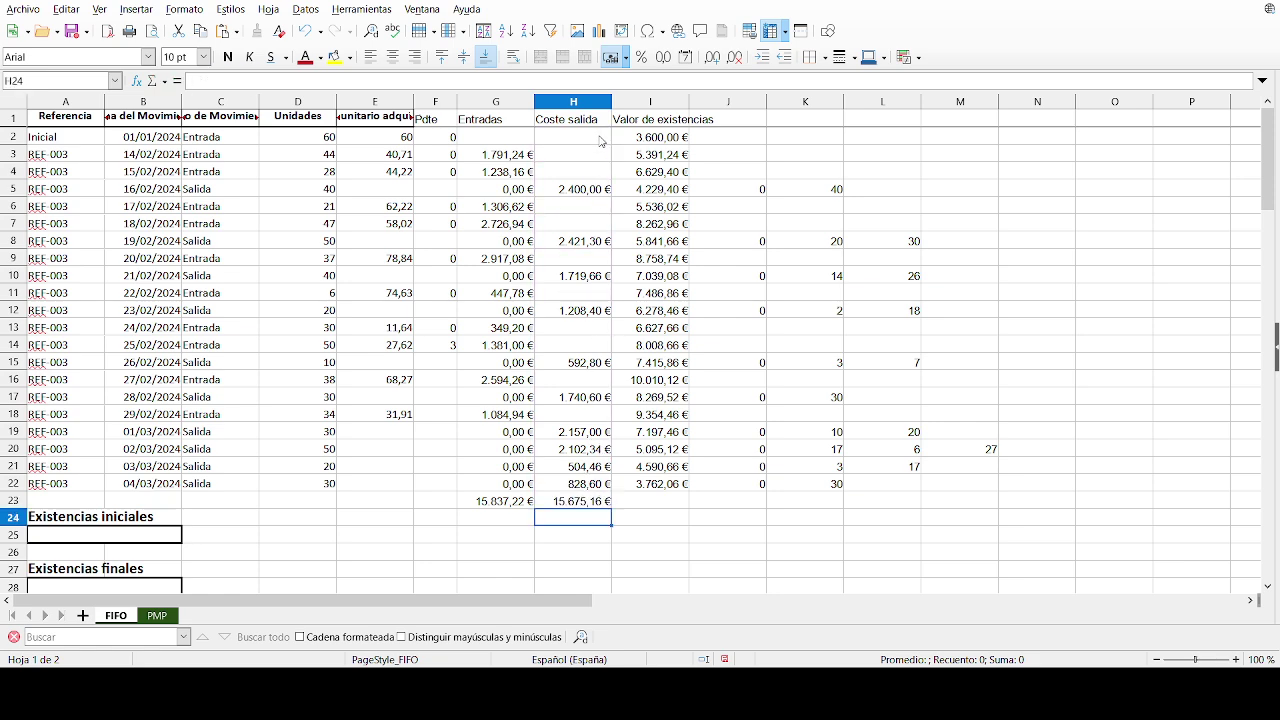
left_click(575, 500)
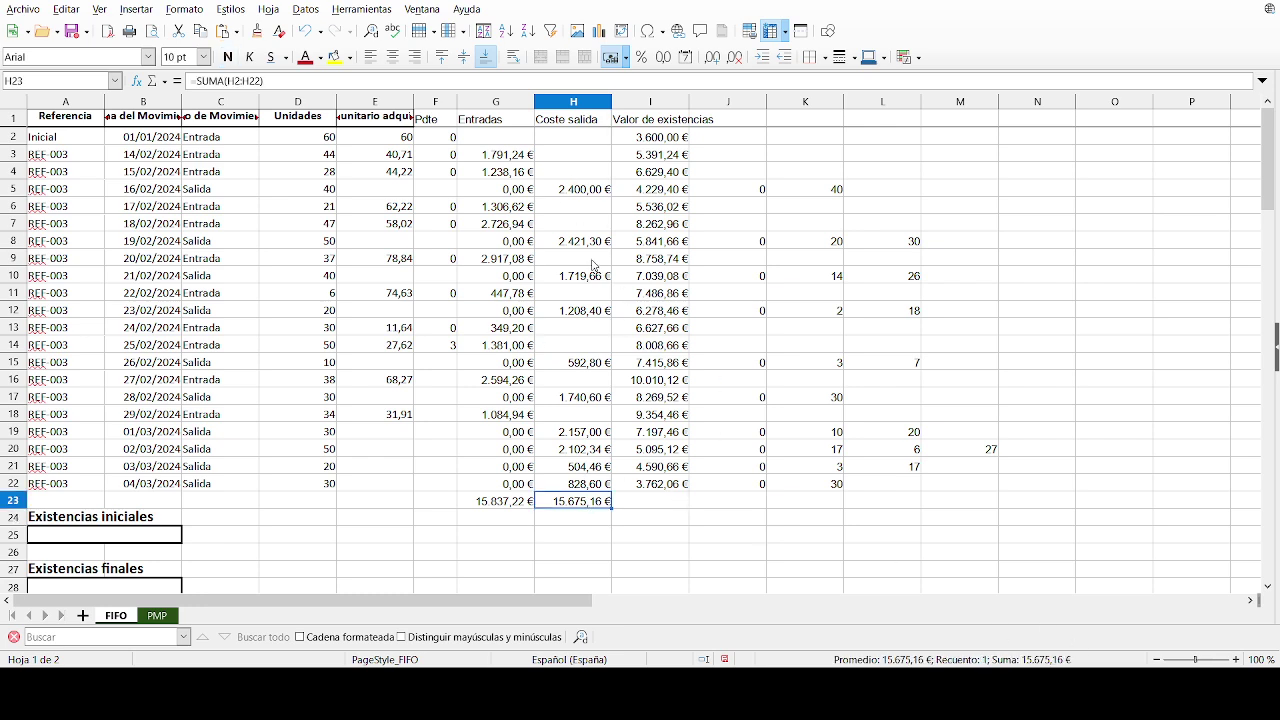
Step: Fill the Existencias iniciales box in A25 with a reference to the initial stock value, =I2
scroll(377, 489, "down", 2)
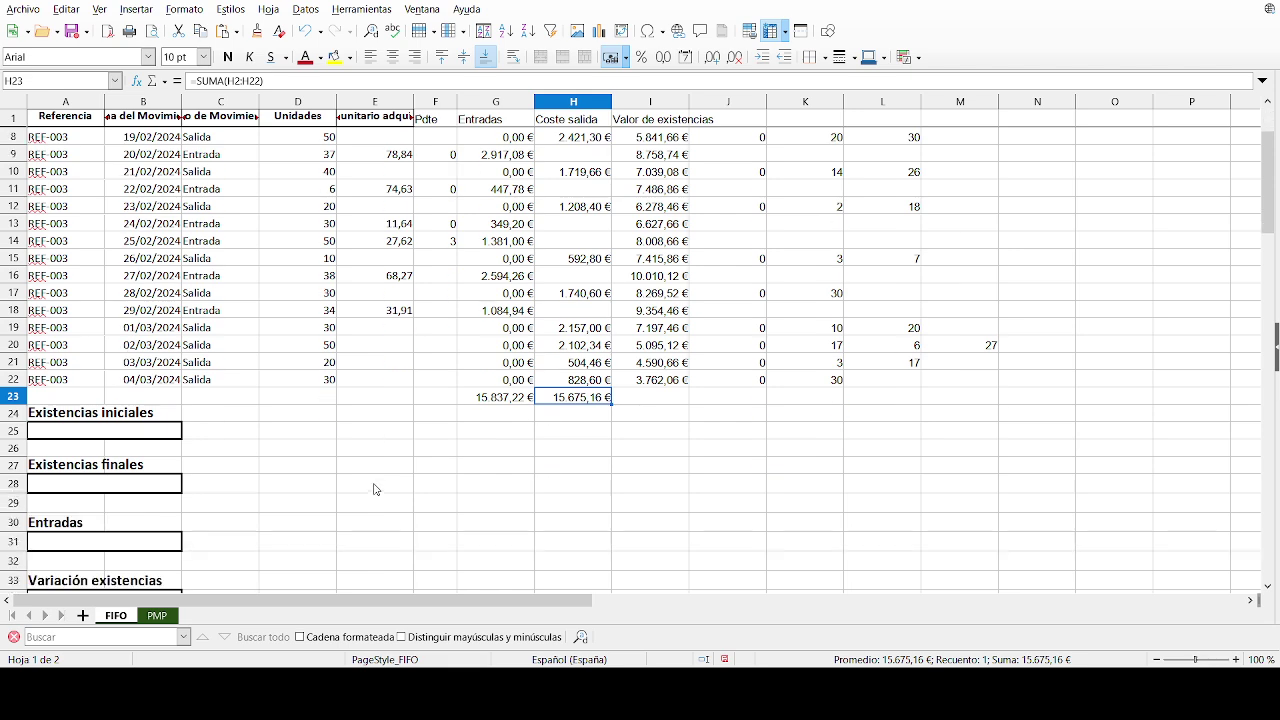
left_click(167, 427)
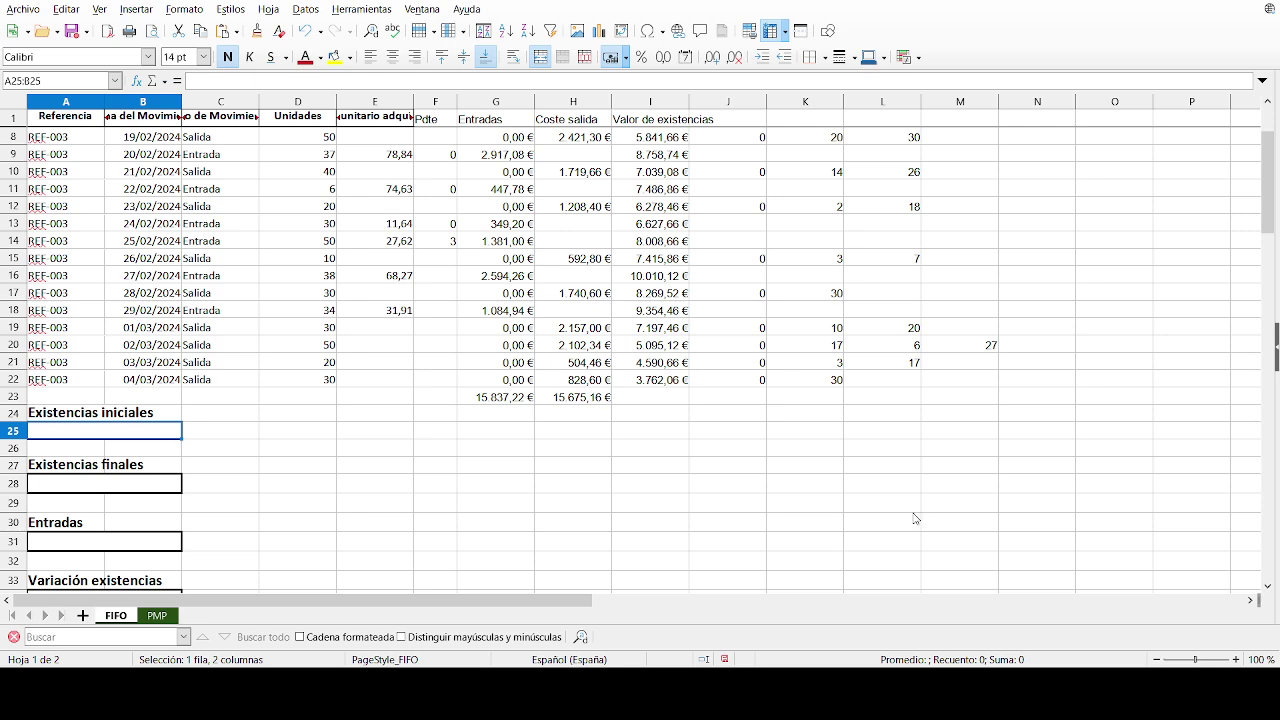
type("=")
scroll(795, 432, "up", 2)
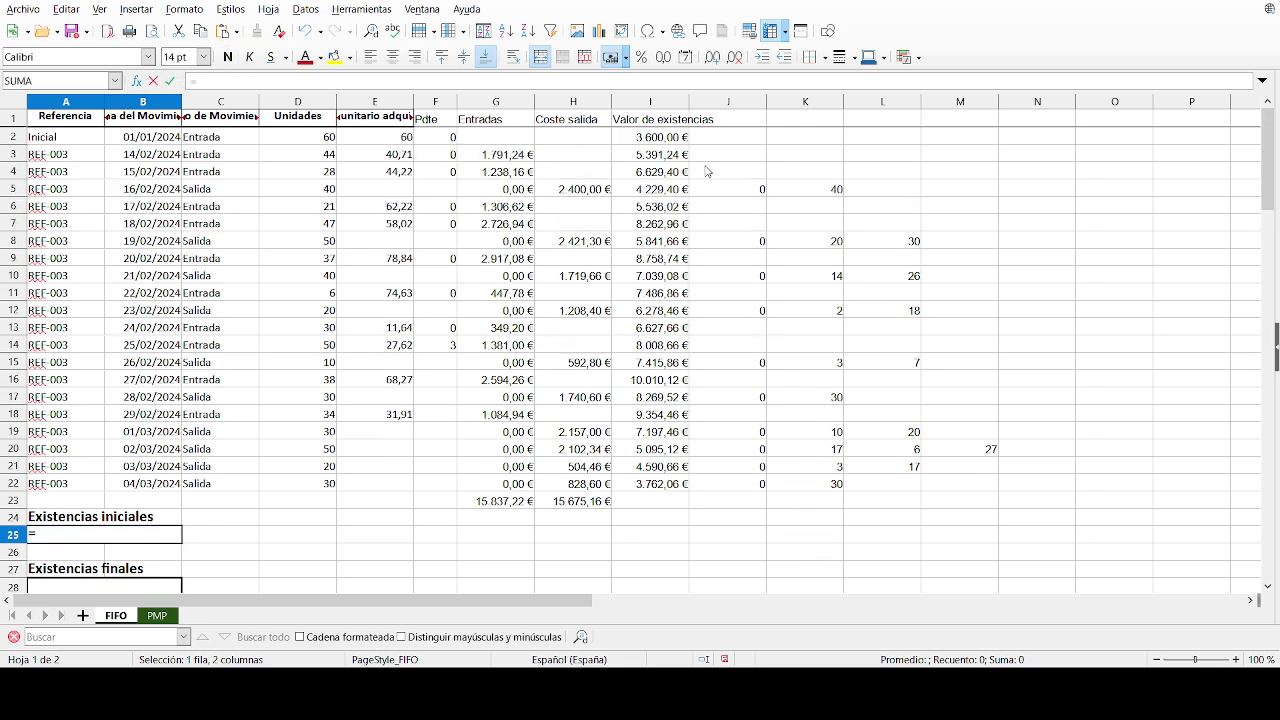
left_click(660, 140)
key("Return")
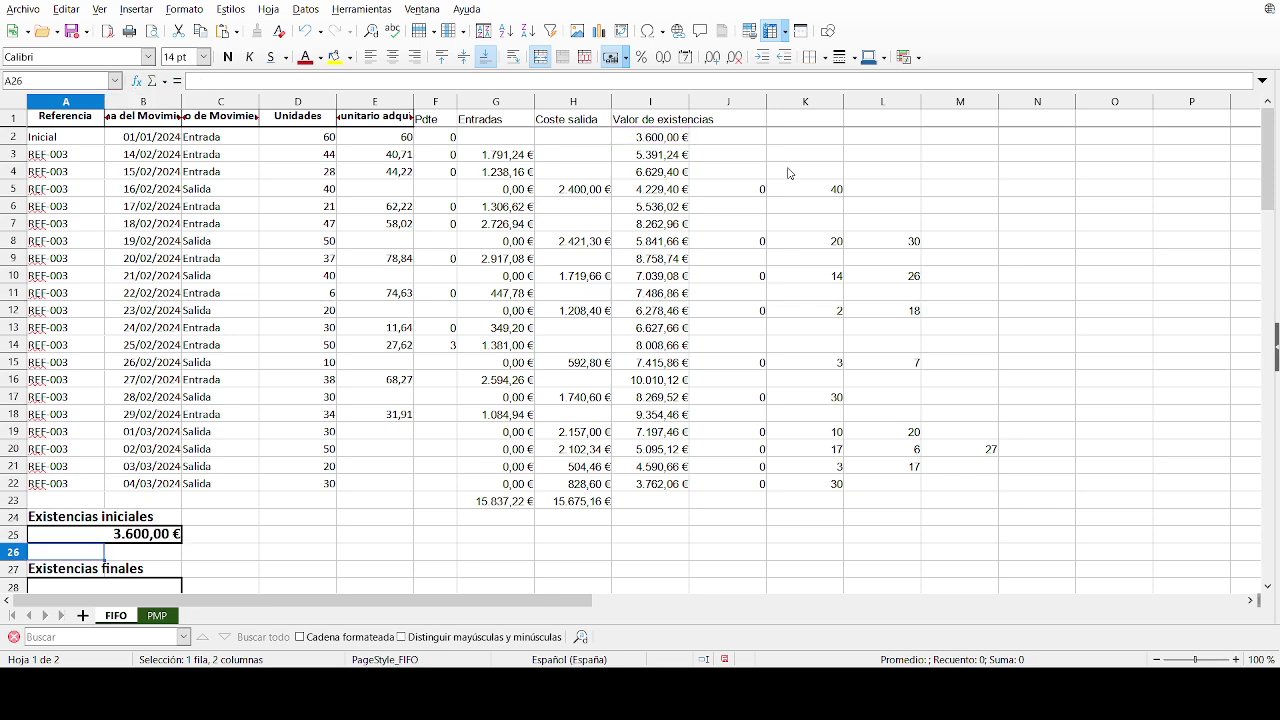
Step: Fill the Existencias finales box in A28 with a reference to the last stock value, =I22
scroll(306, 457, "down", 3)
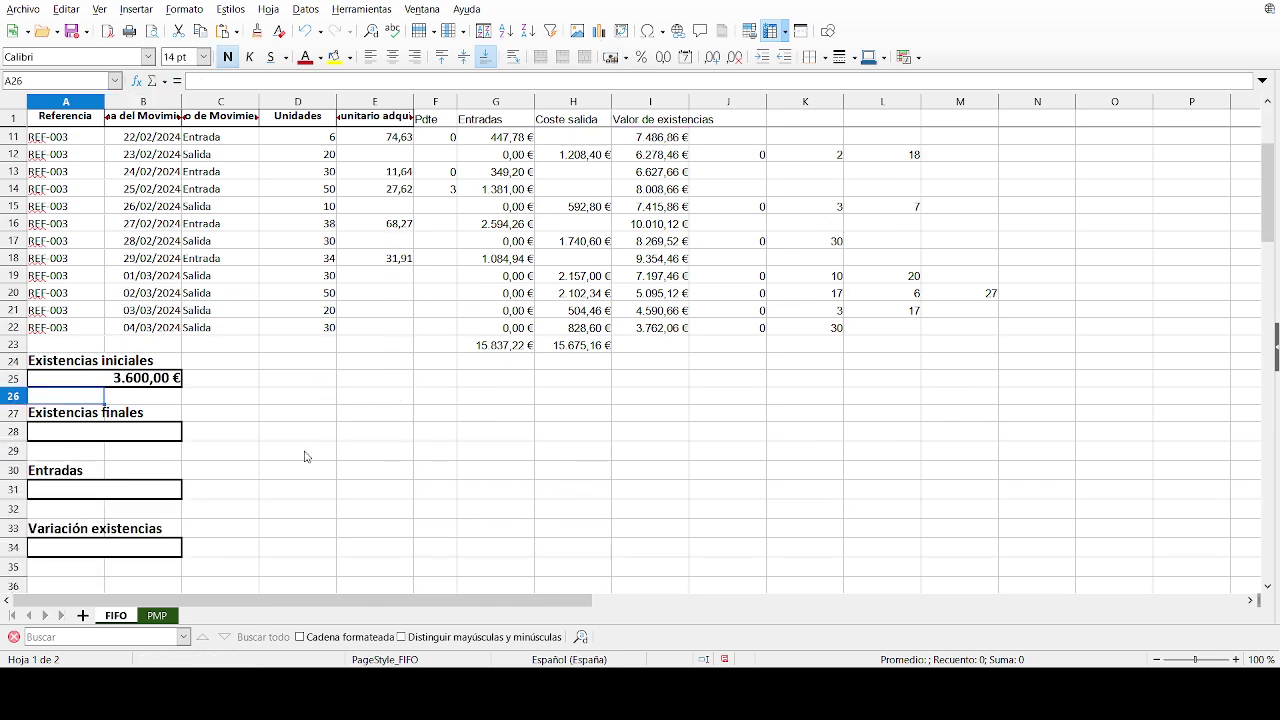
left_click(141, 440)
type("=")
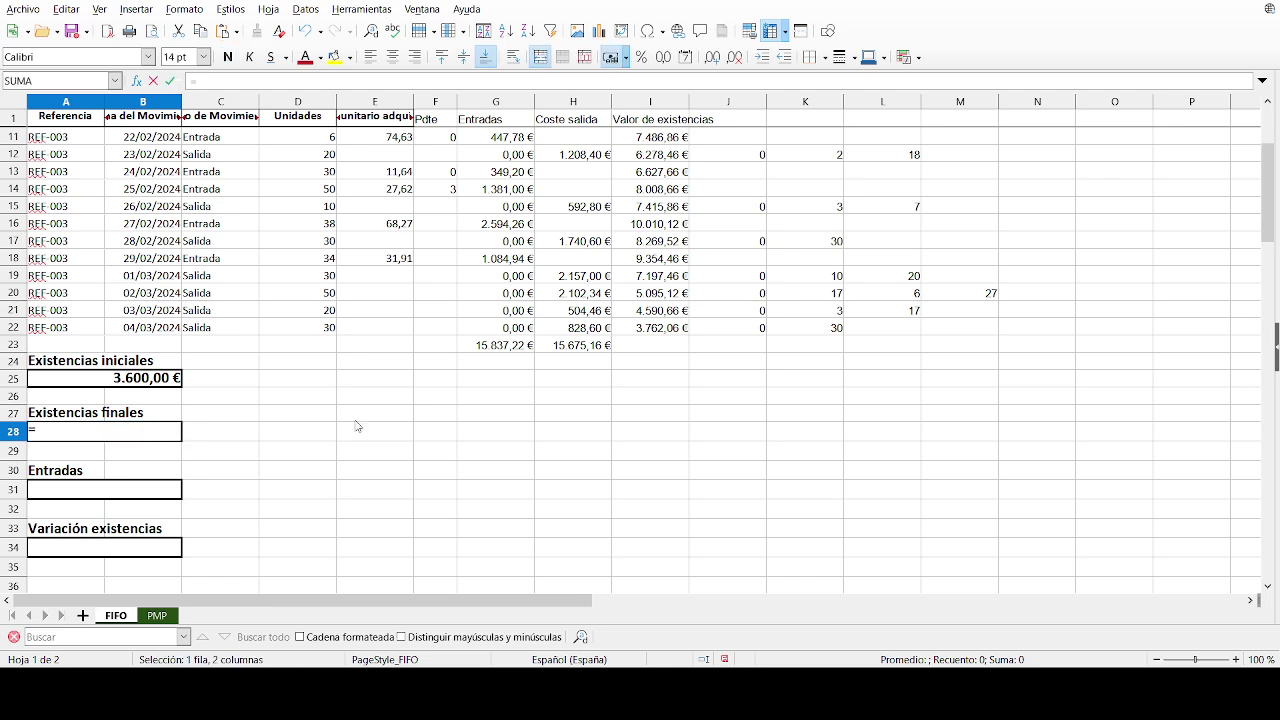
left_click(681, 333)
key("Return")
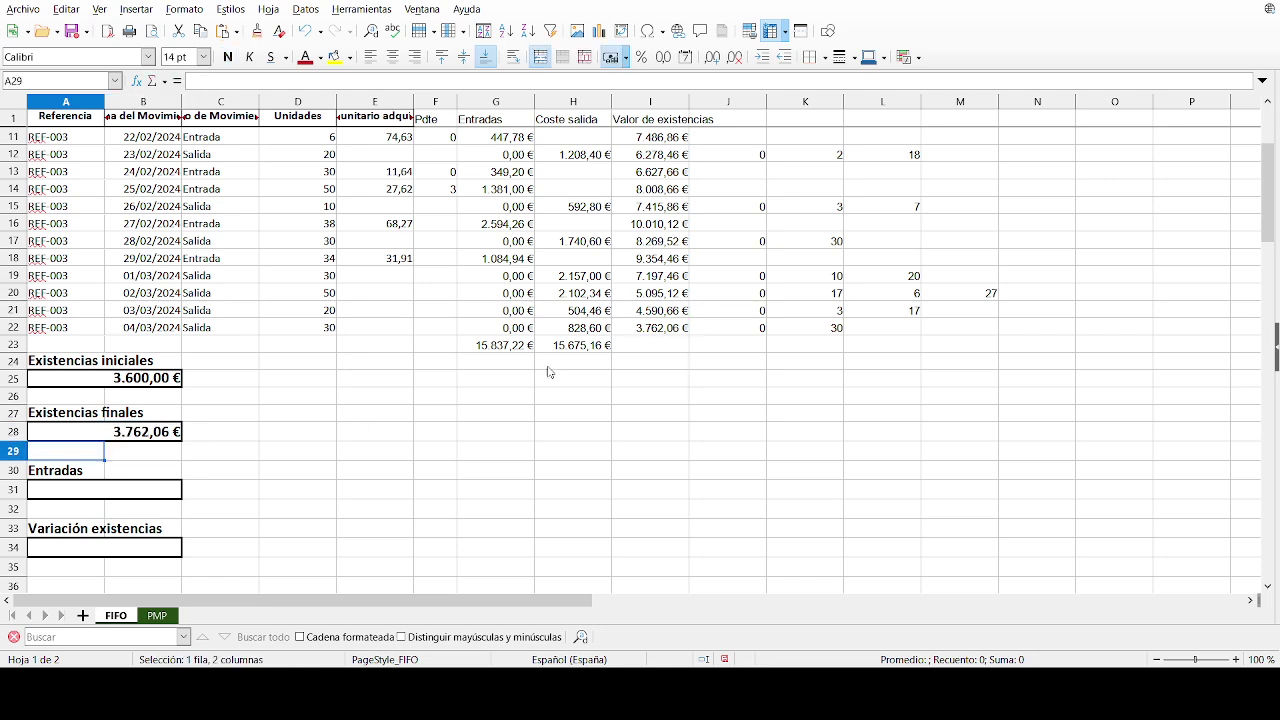
Step: Fill the Entradas box in A31 with a reference to the entries total, =G23
left_click(138, 493)
type("=")
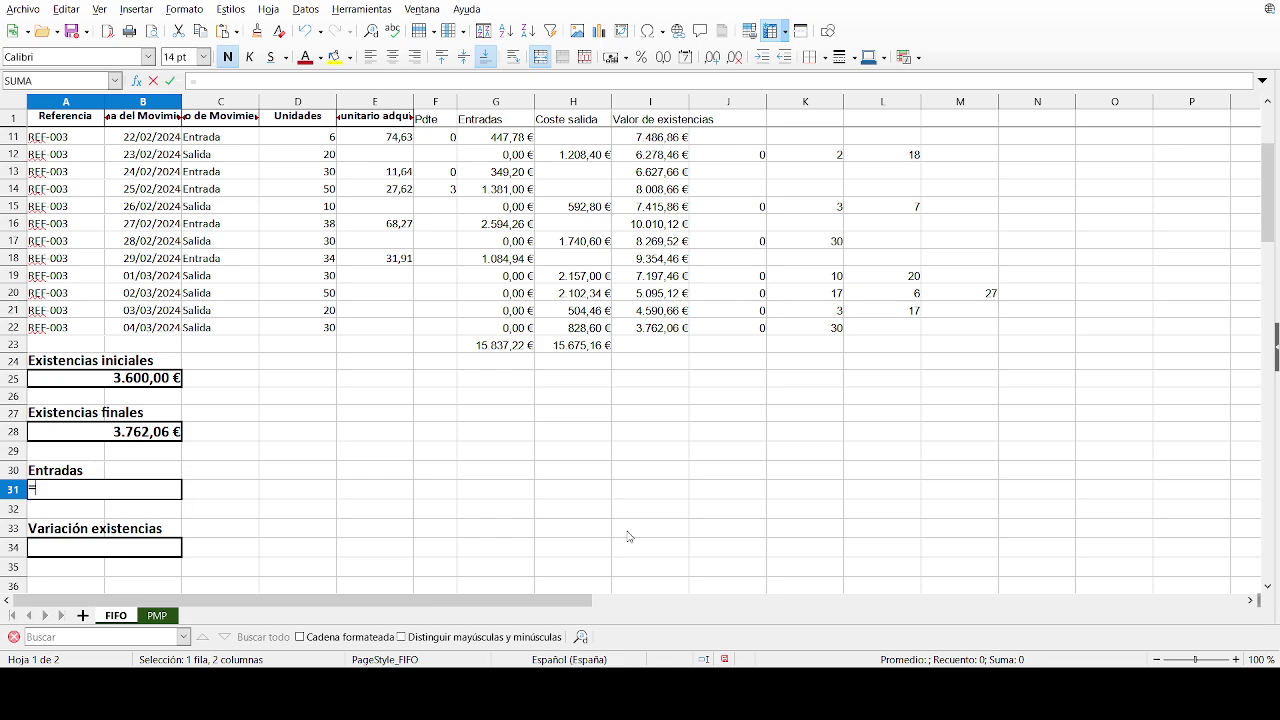
left_click(525, 350)
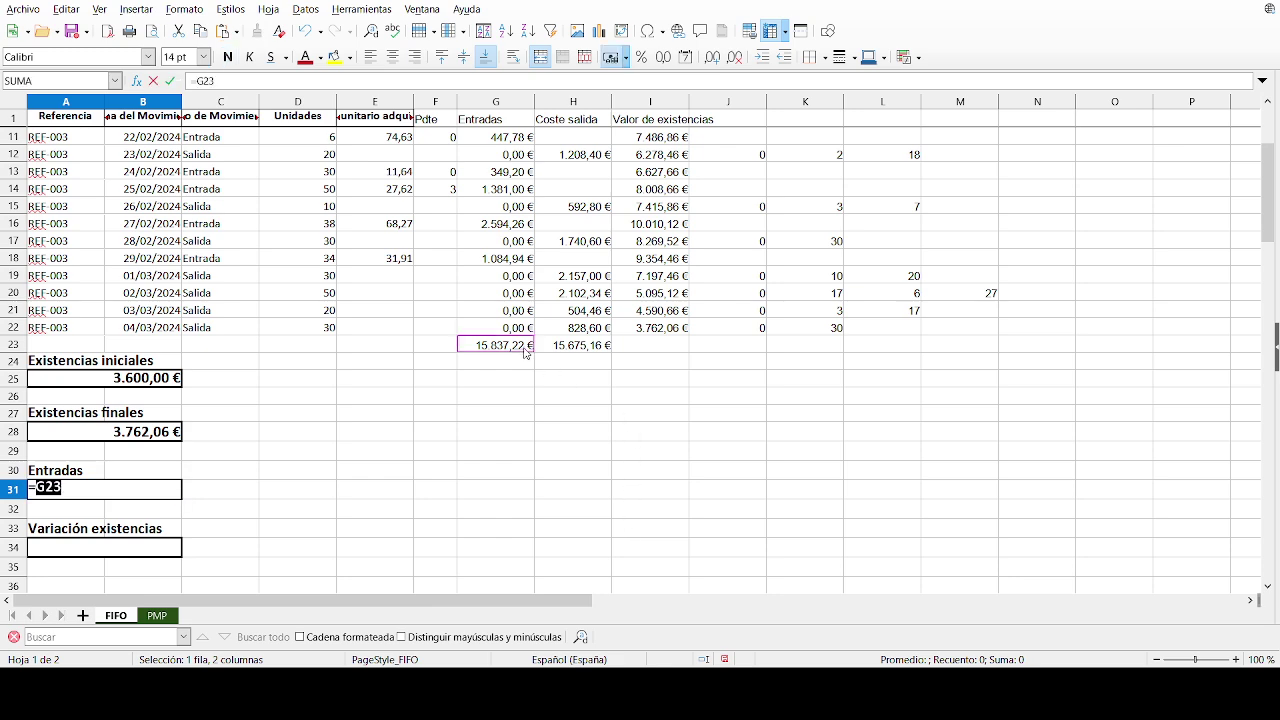
key("Return")
Step: Calculate Variación existencias in A34 with =A25+A31-A28 and compare it with the Coste salida total in H23
key("Down")
key("Down")
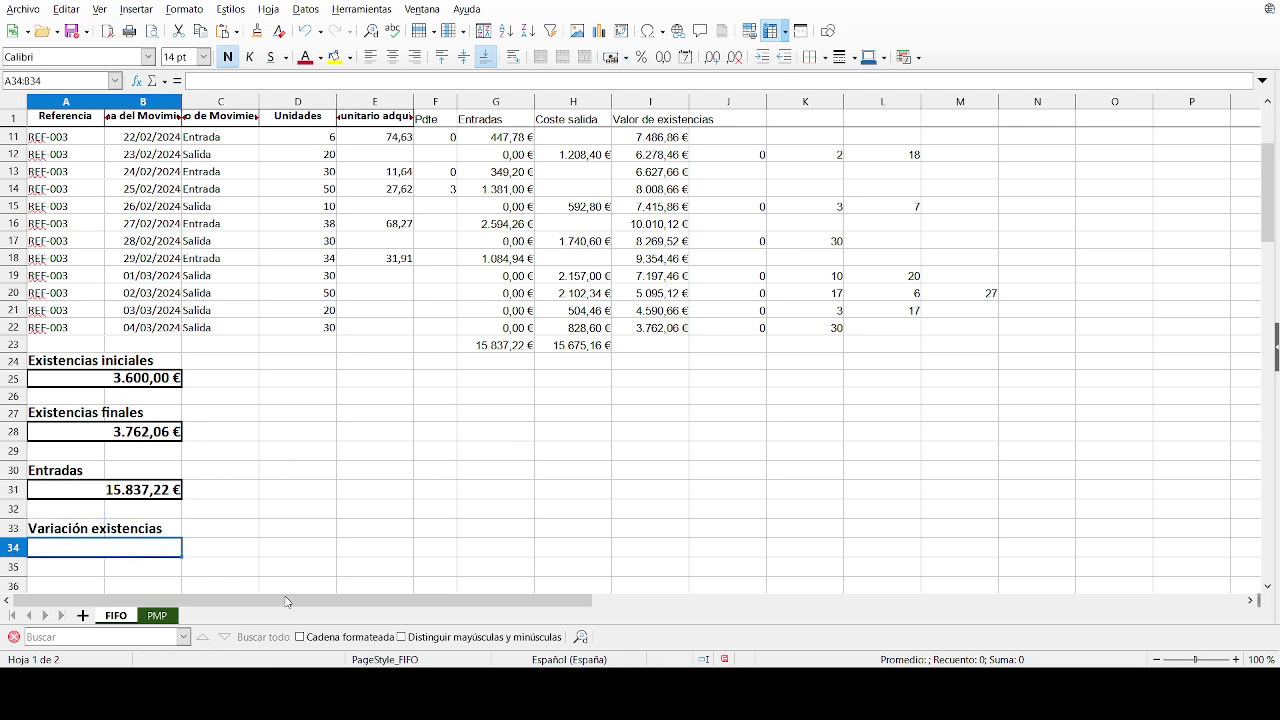
type("=")
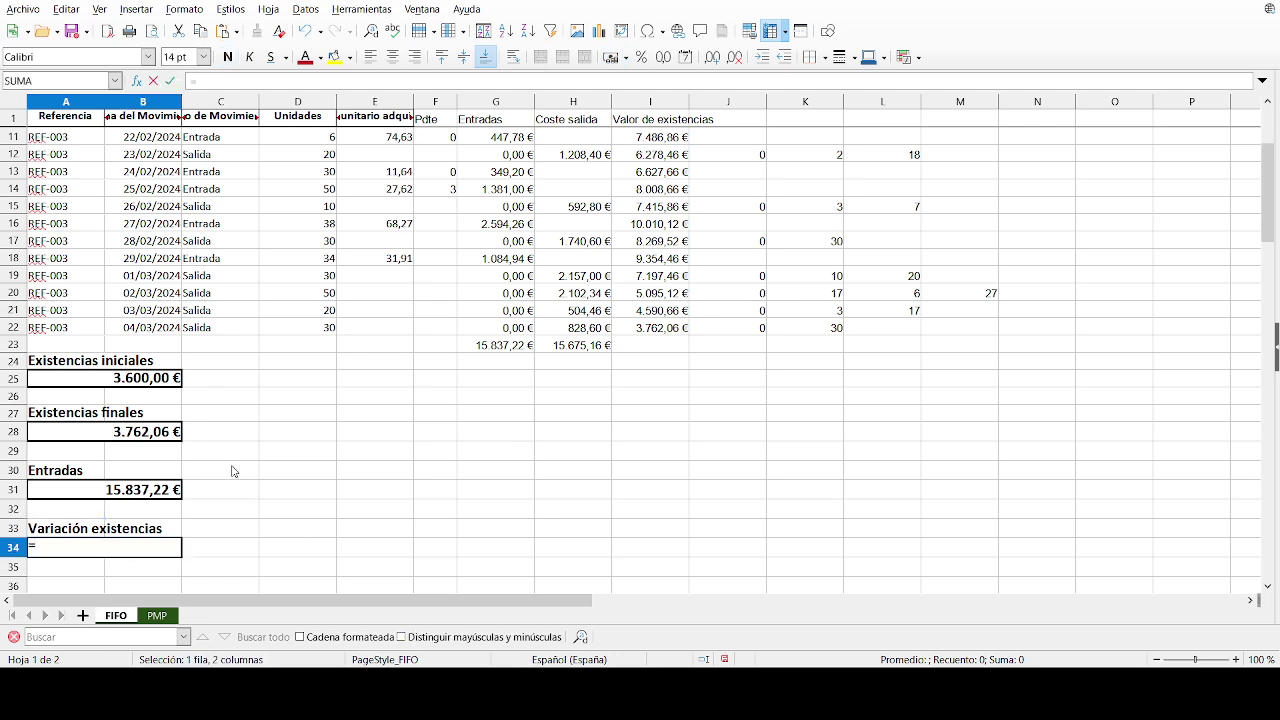
left_click(78, 383)
type("+")
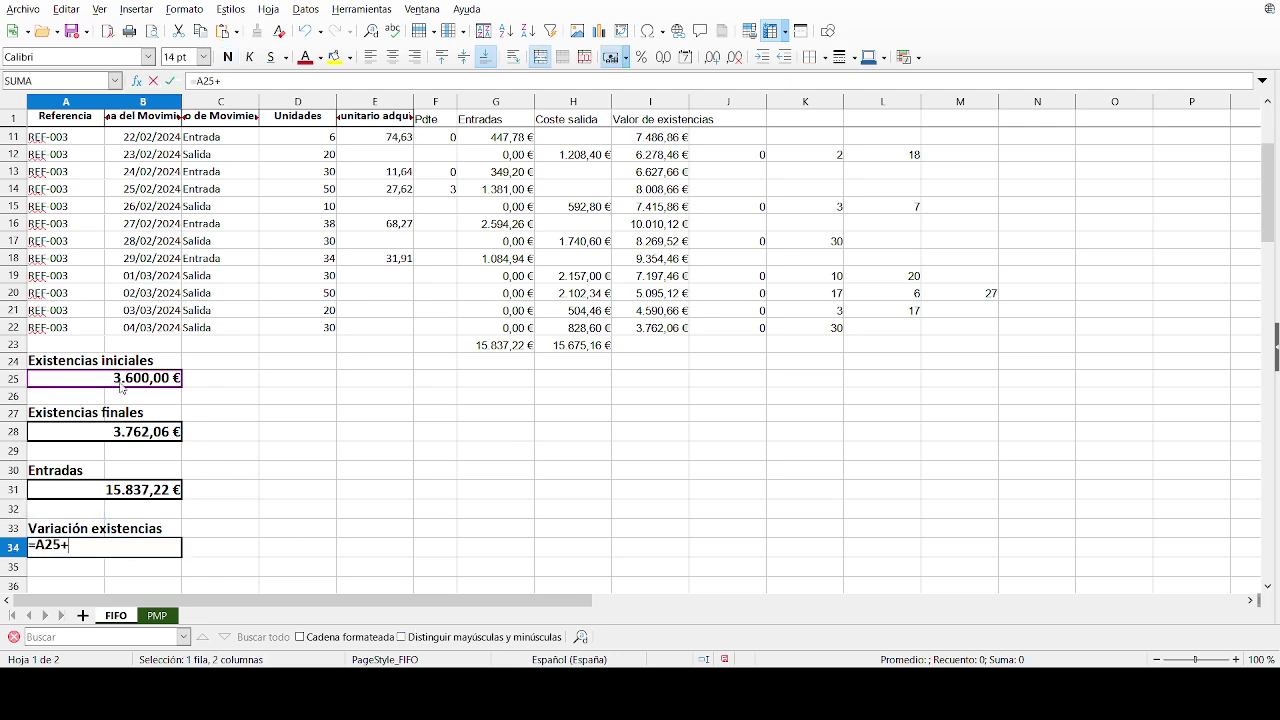
left_click(108, 490)
type("-")
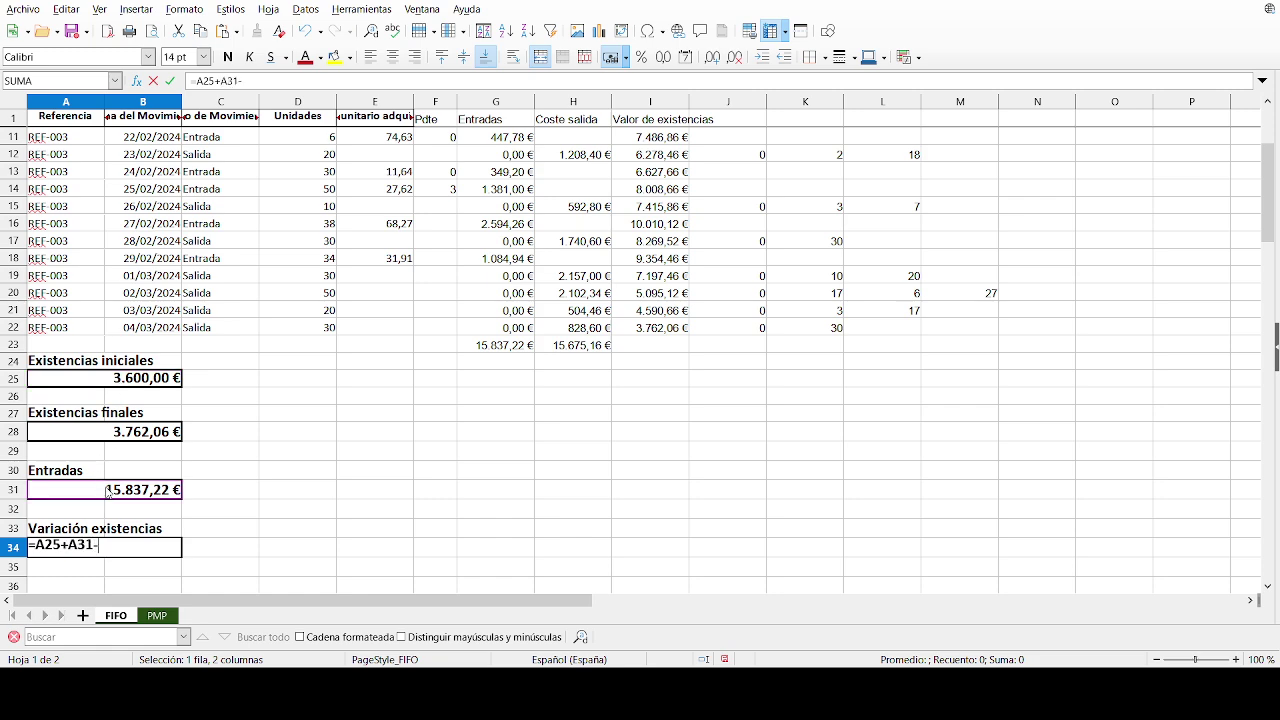
left_click(90, 436)
key("Return")
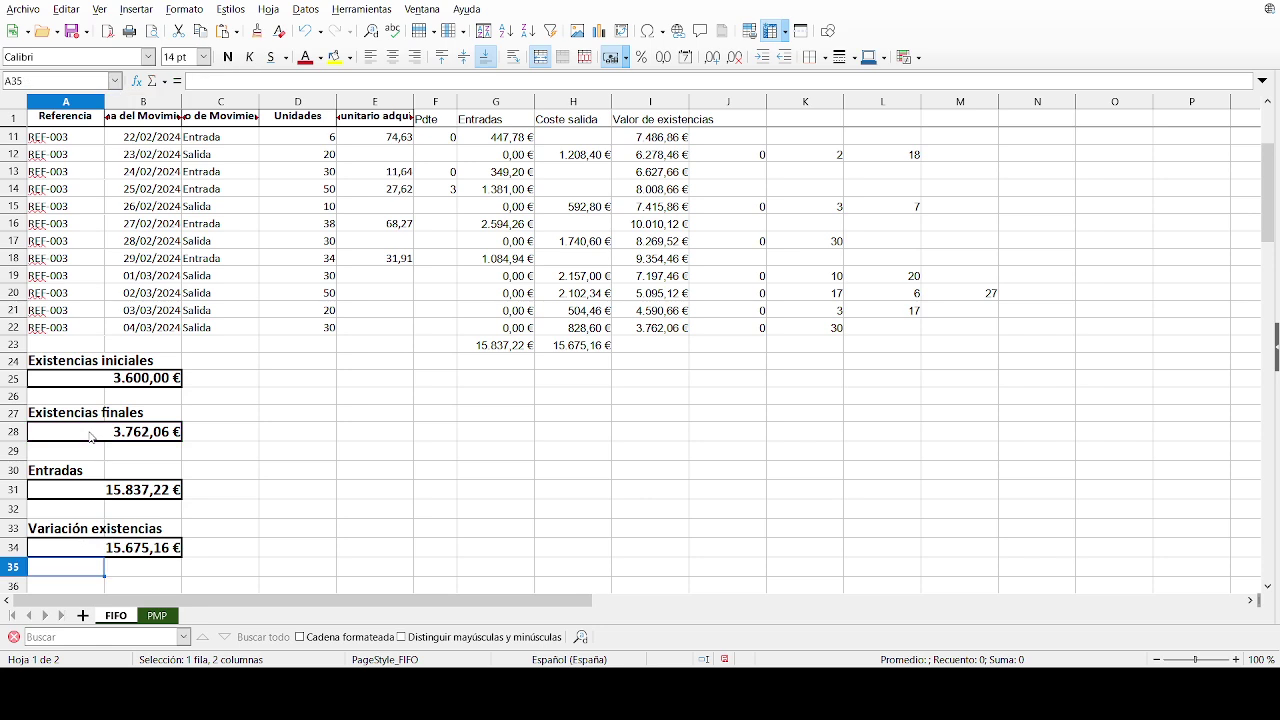
left_click(145, 551)
left_click(575, 345, "ctrl")
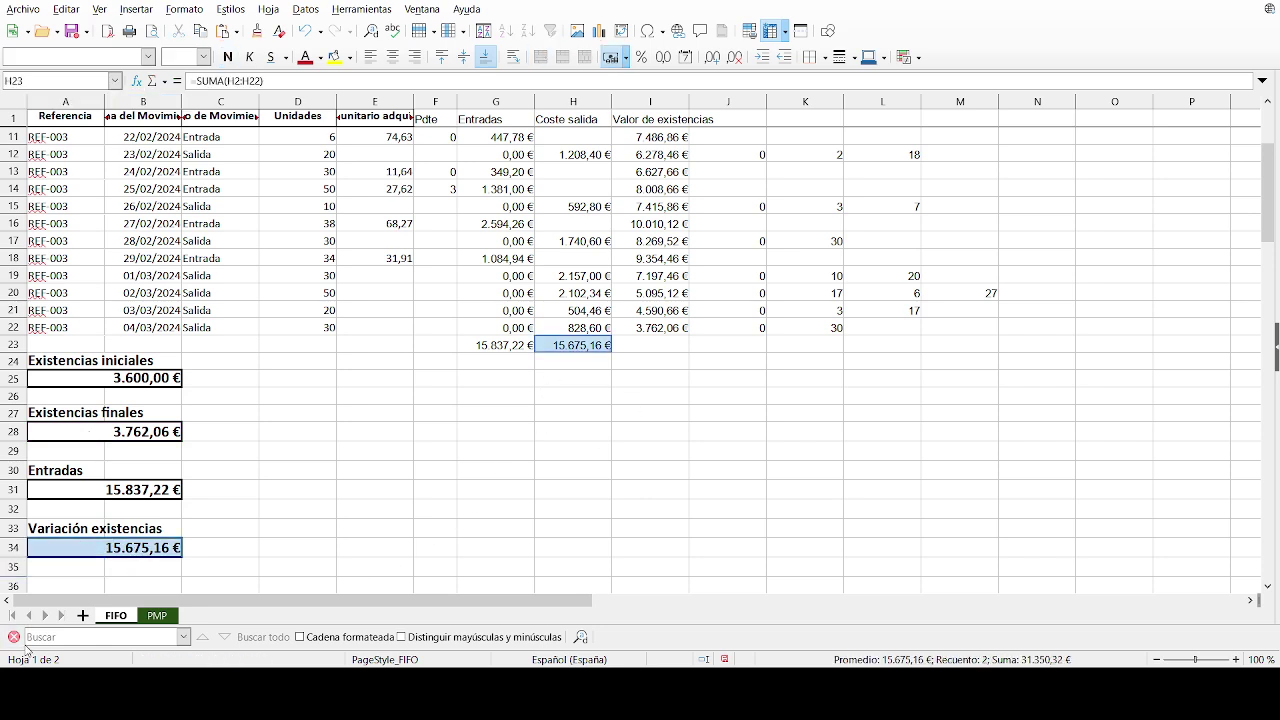
Step: On the PMP sheet, set the initial row's Total unidades in F2 to =D2
left_click(157, 616)
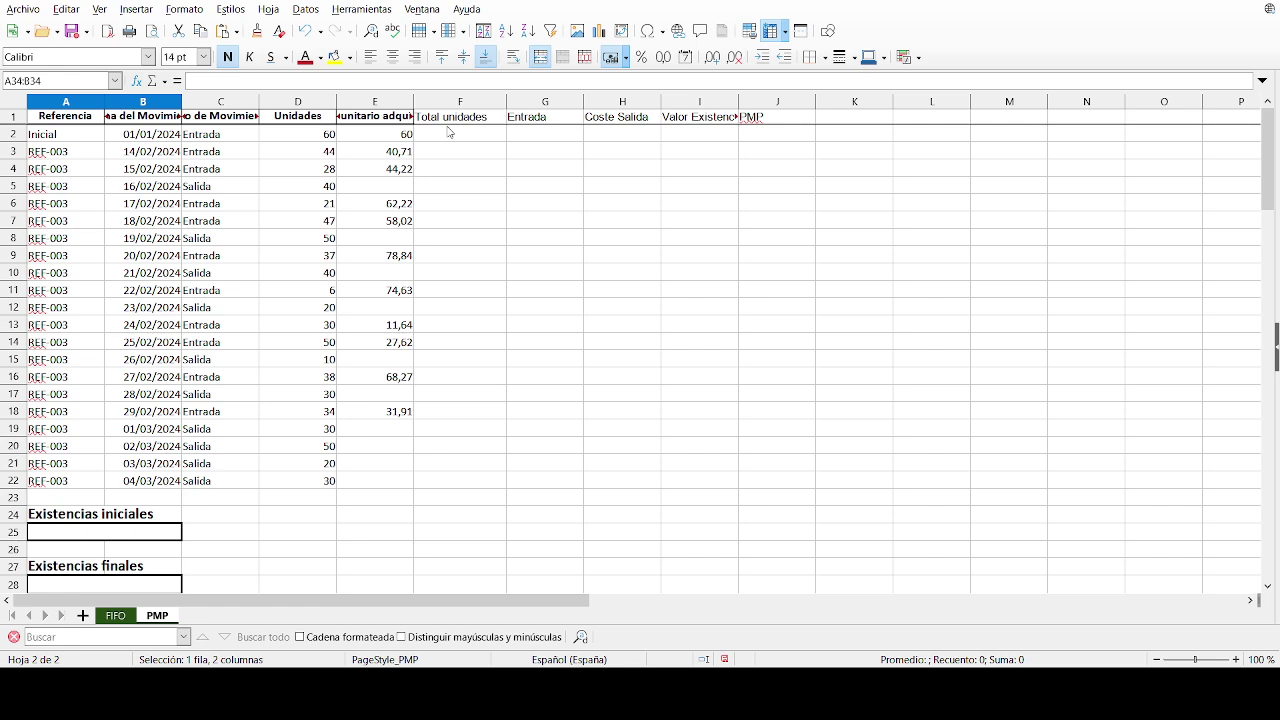
left_click_drag(450, 104, 758, 104)
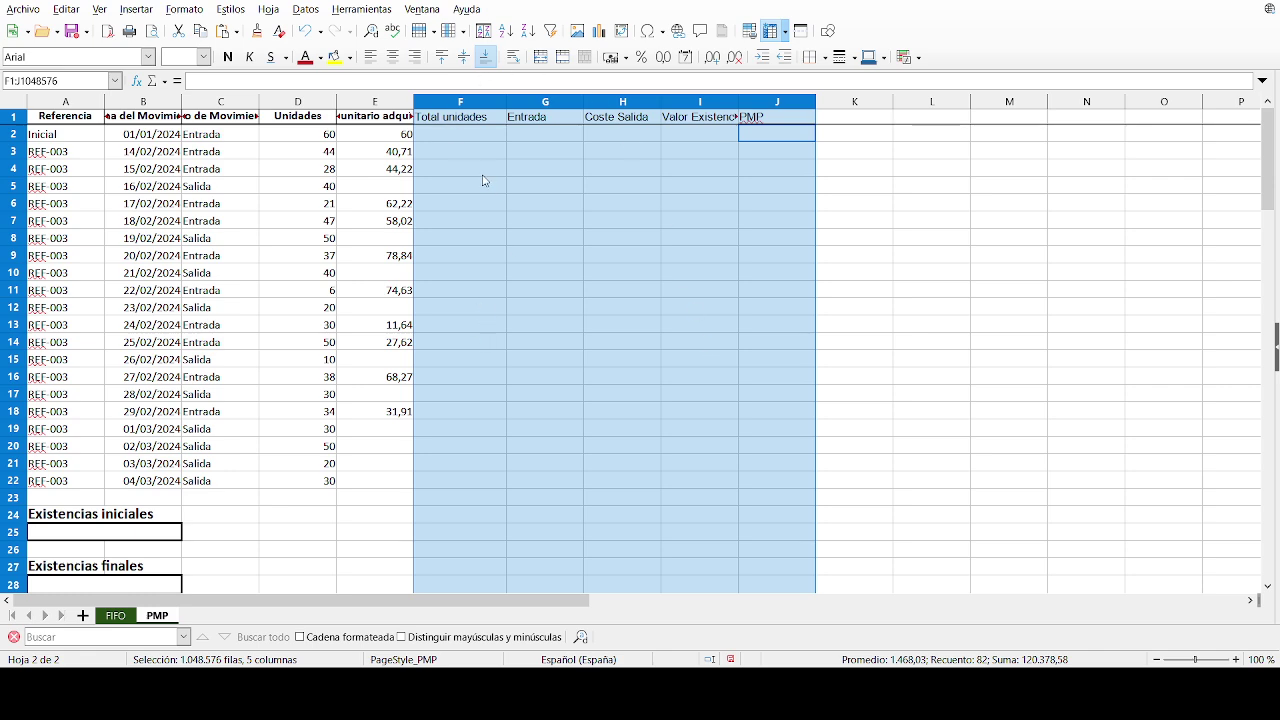
left_click(482, 137)
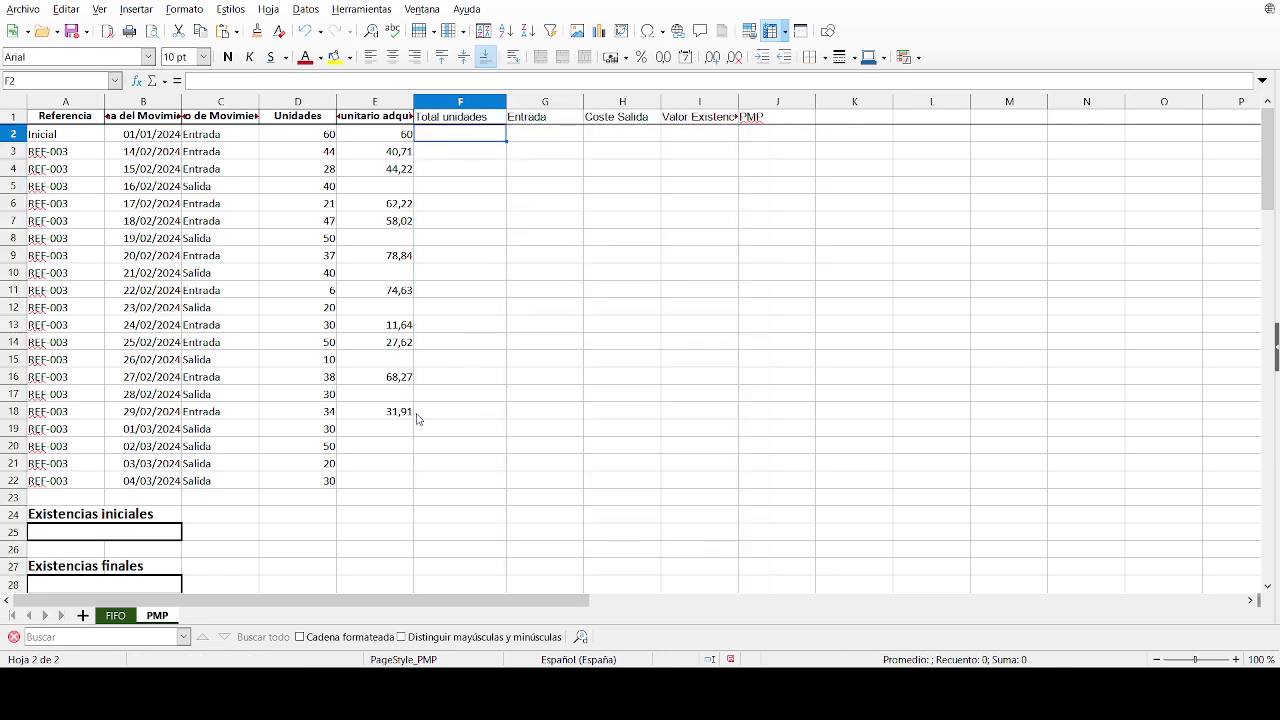
type("=")
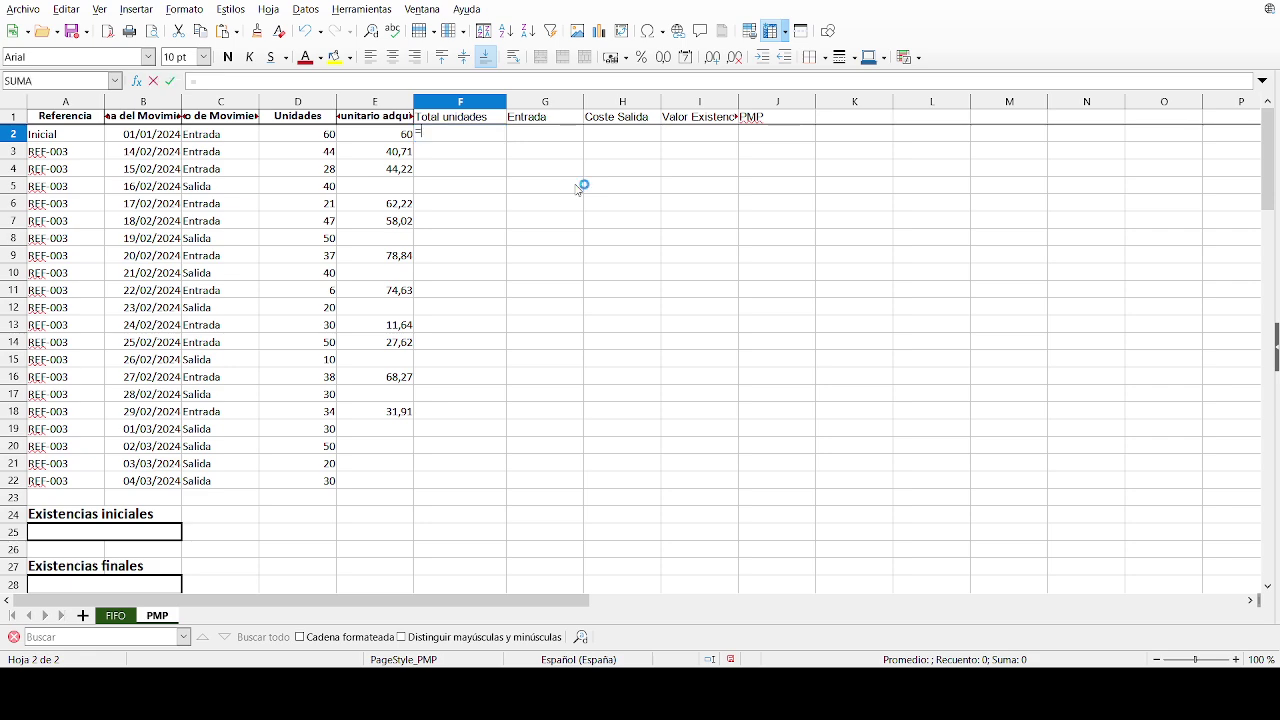
left_click(316, 136)
key("Return")
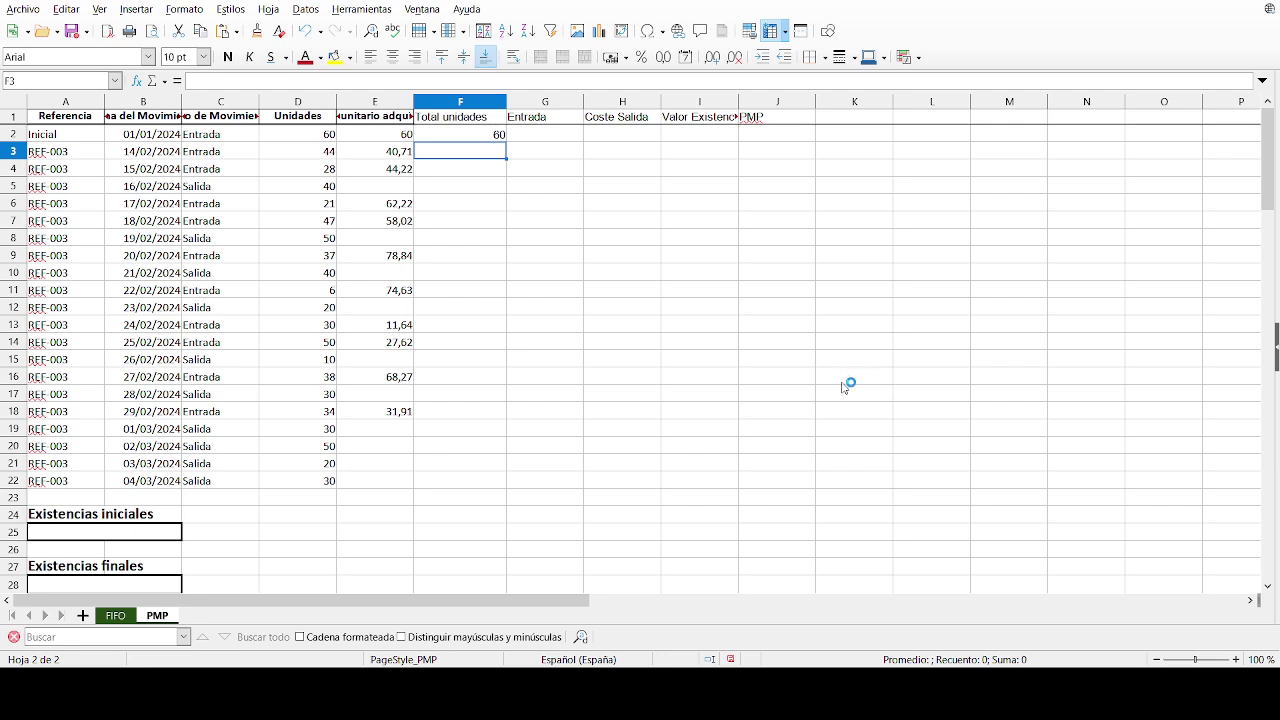
Step: Calculate Total unidades in F3 with =SI(C3="Entrada";F2+D3;F2-D3) and fill the formula down to F22
left_click(467, 139)
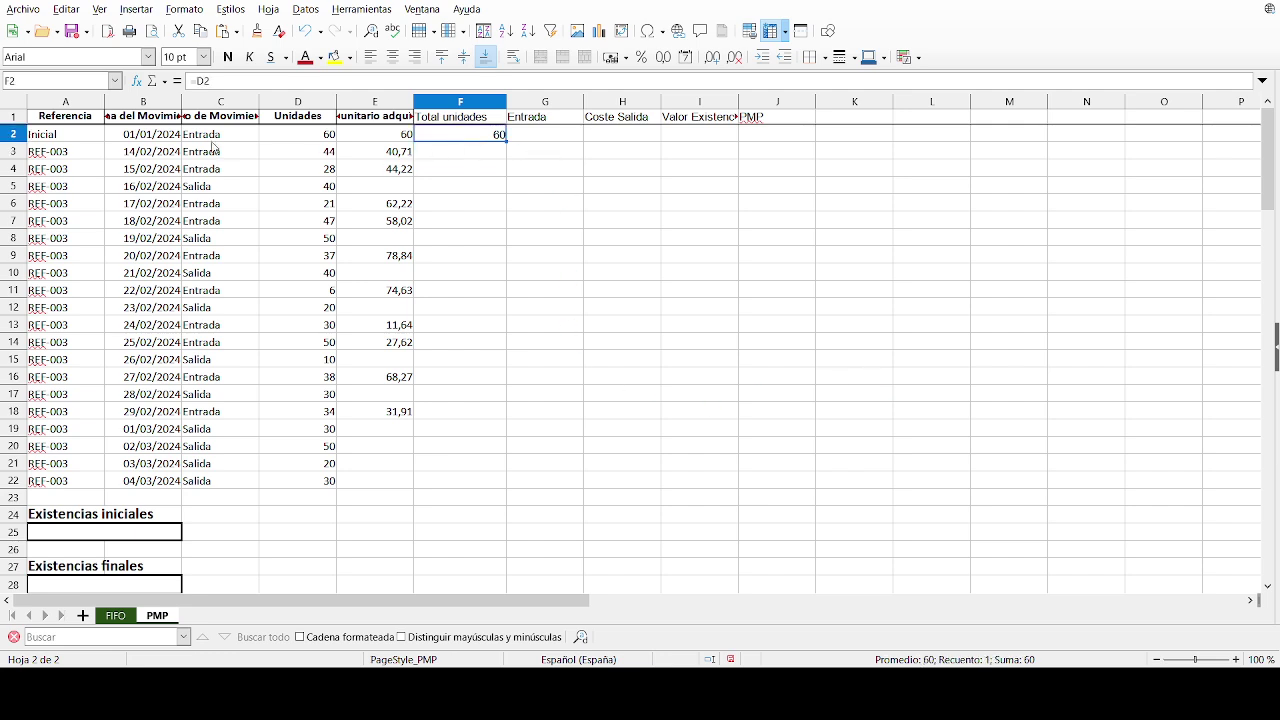
left_click(191, 158)
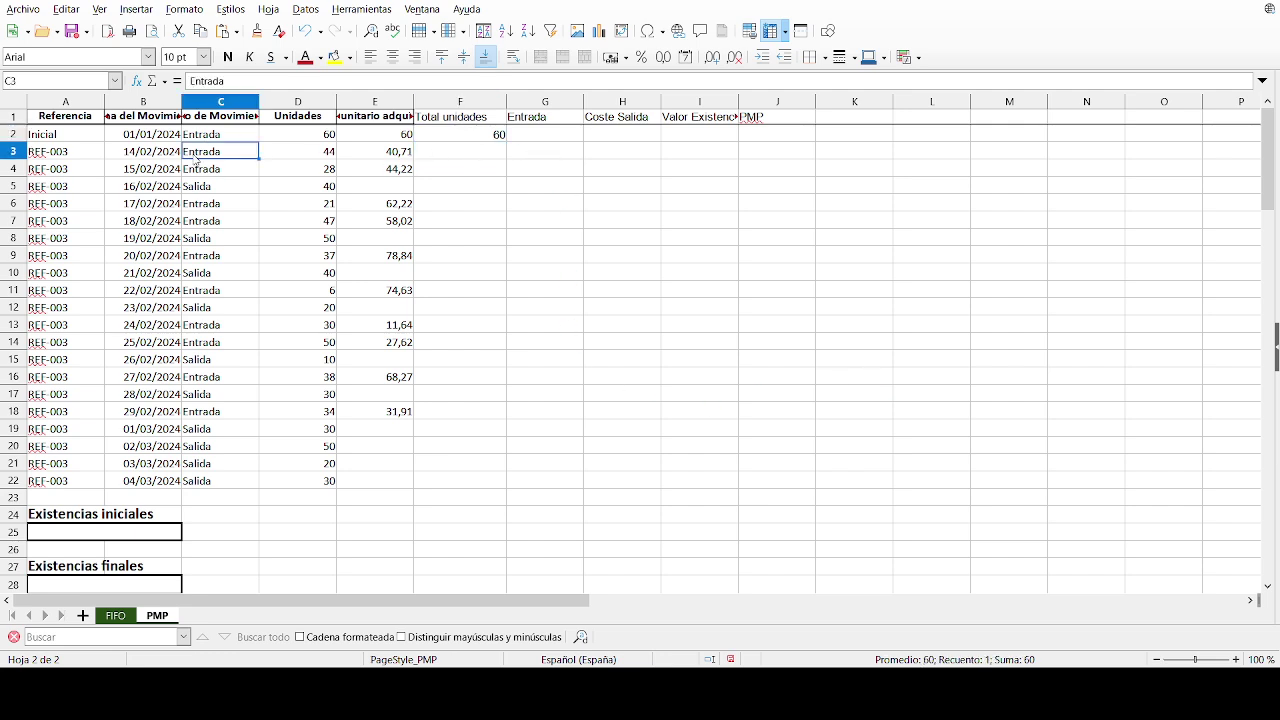
left_click(312, 155)
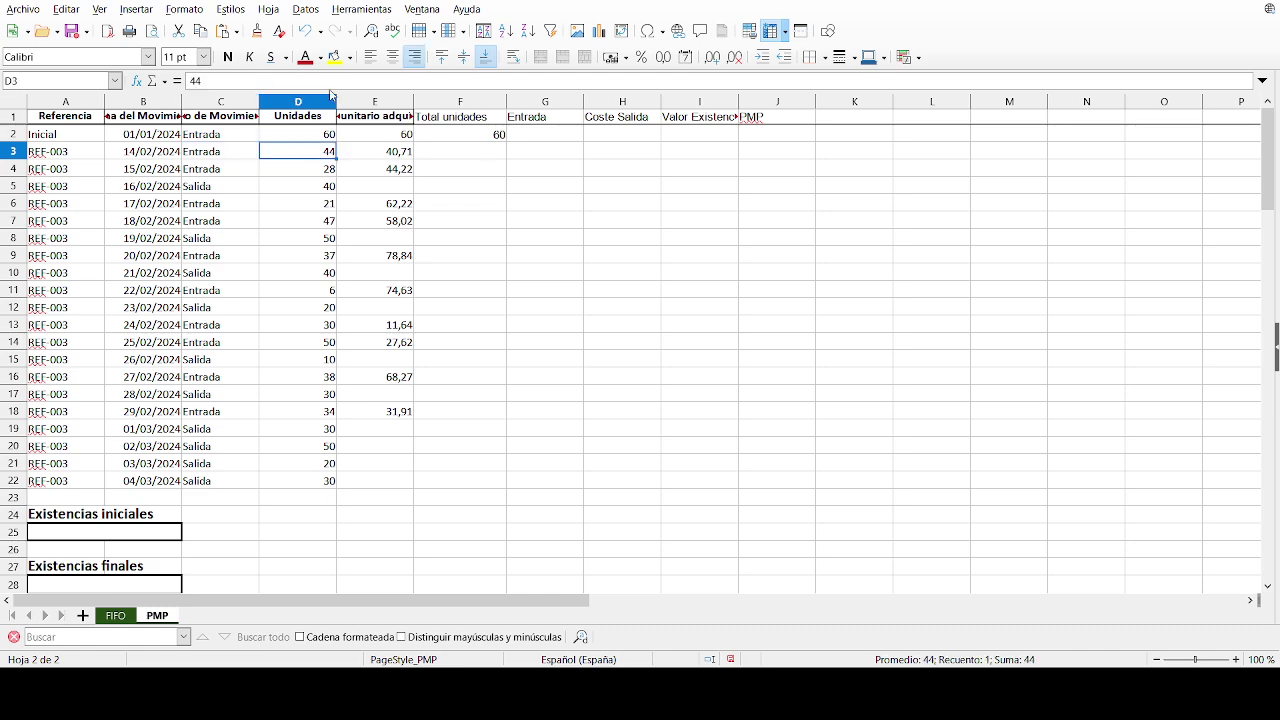
left_click(457, 159)
type("=")
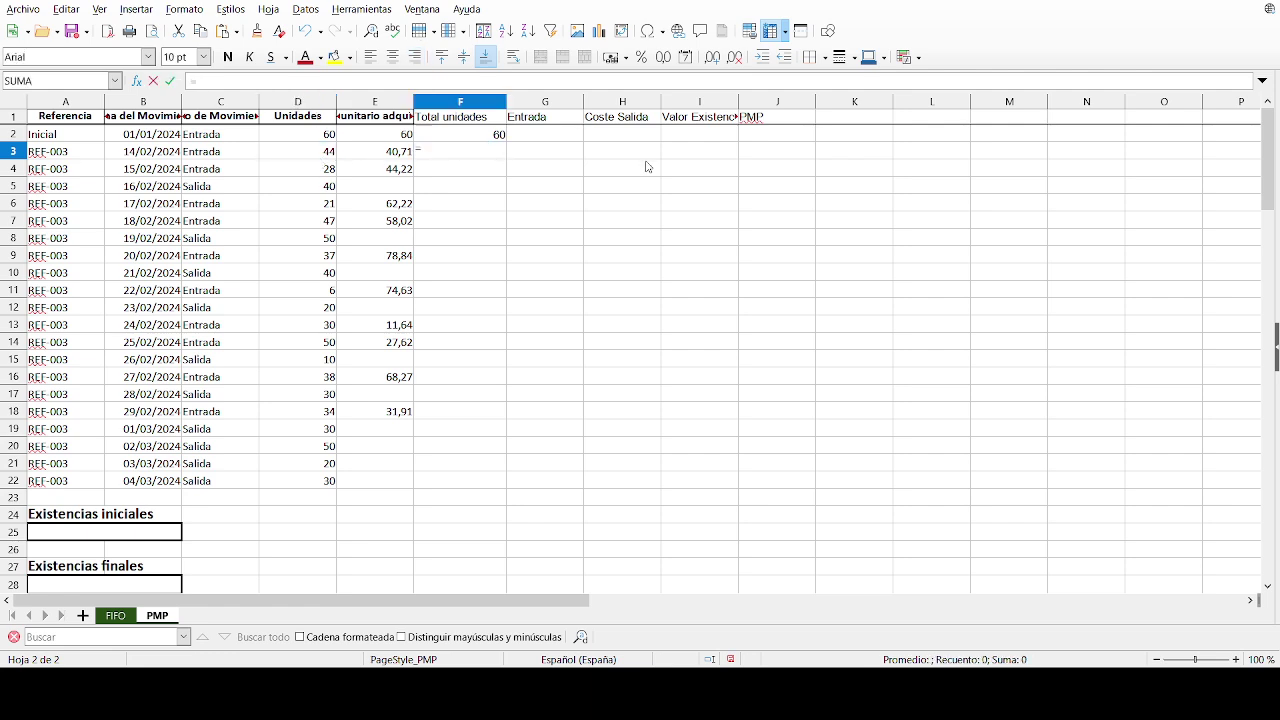
type("si(")
left_click(212, 152)
type("\"Entrada")
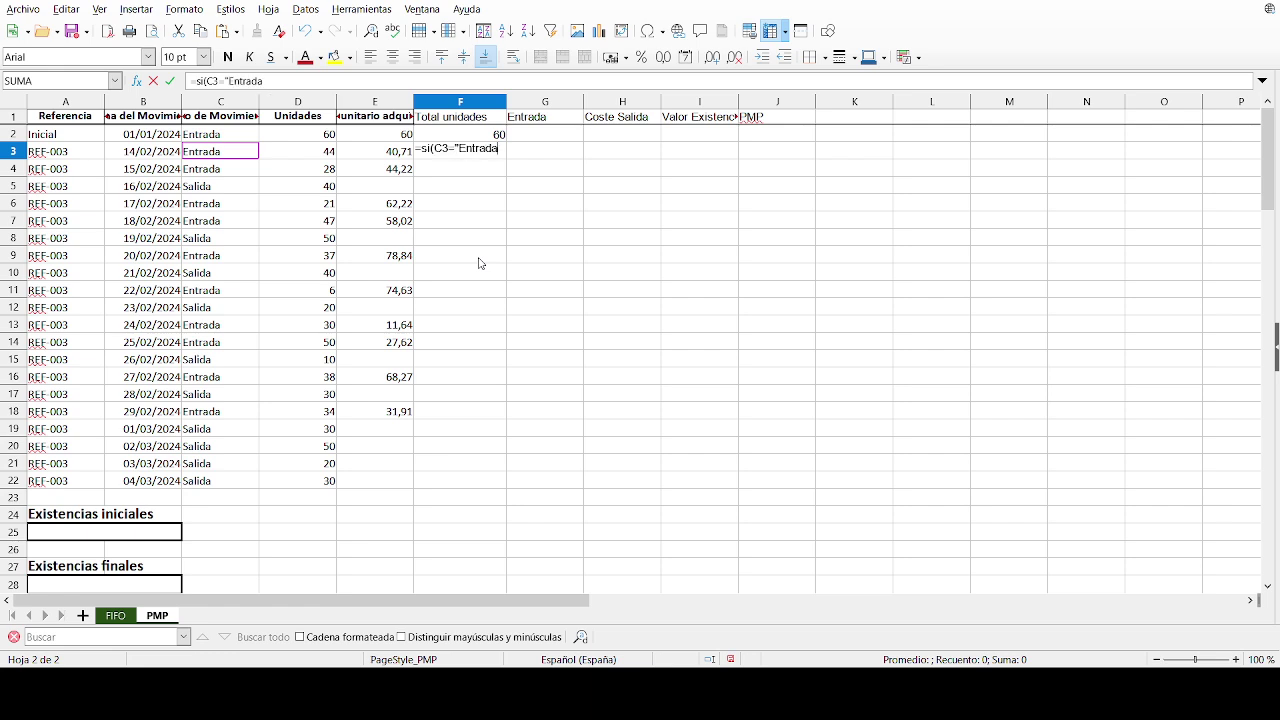
type("\";")
left_click(462, 136)
type("+")
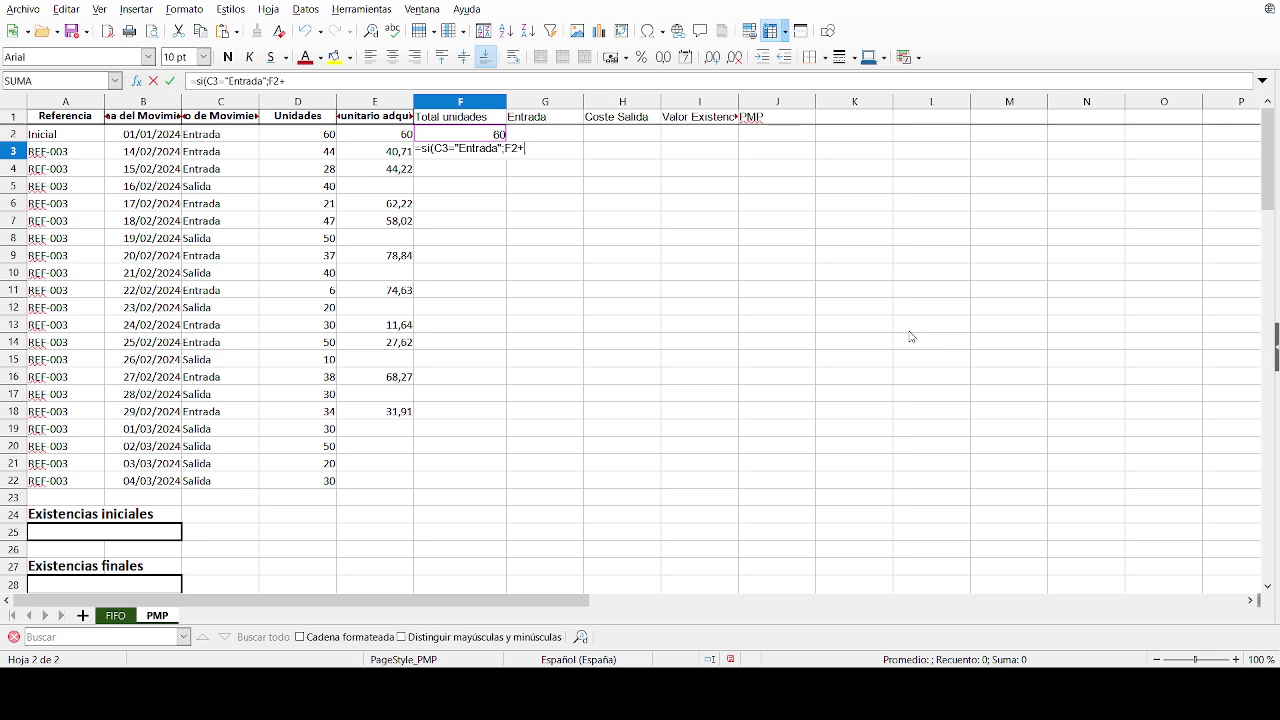
left_click(306, 151)
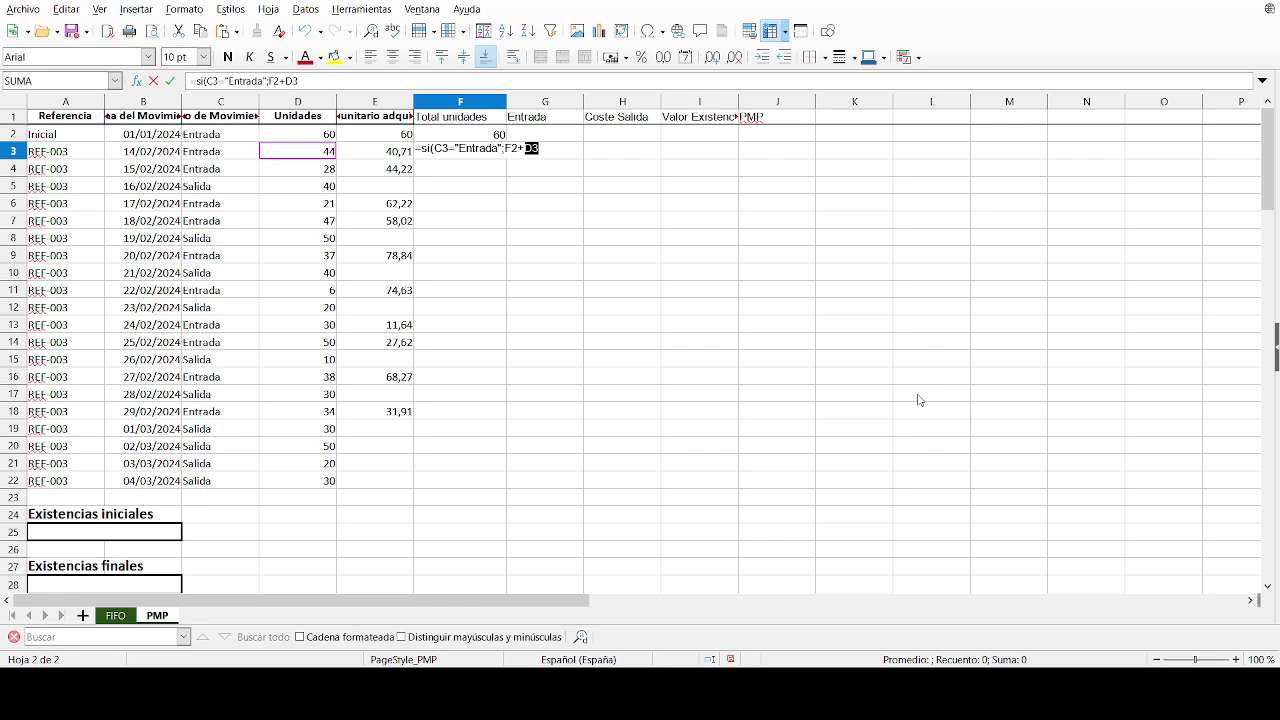
type(";")
left_click(461, 139)
type("-")
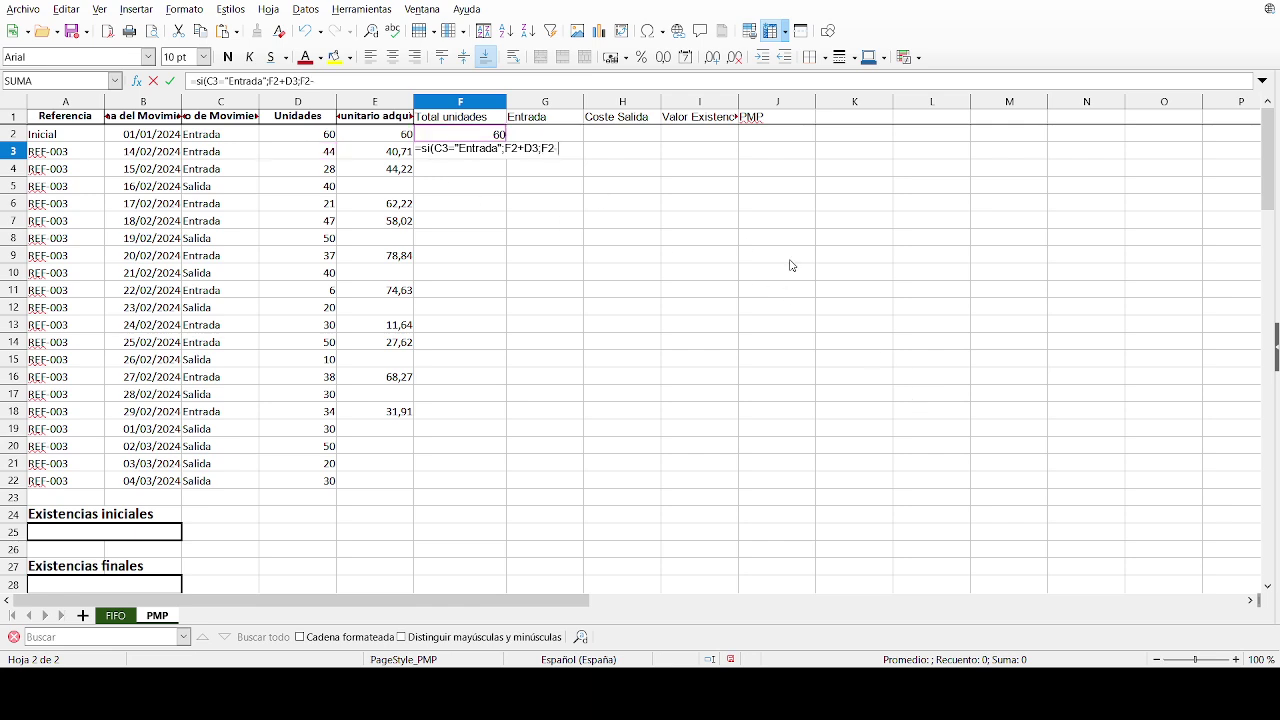
left_click(331, 154)
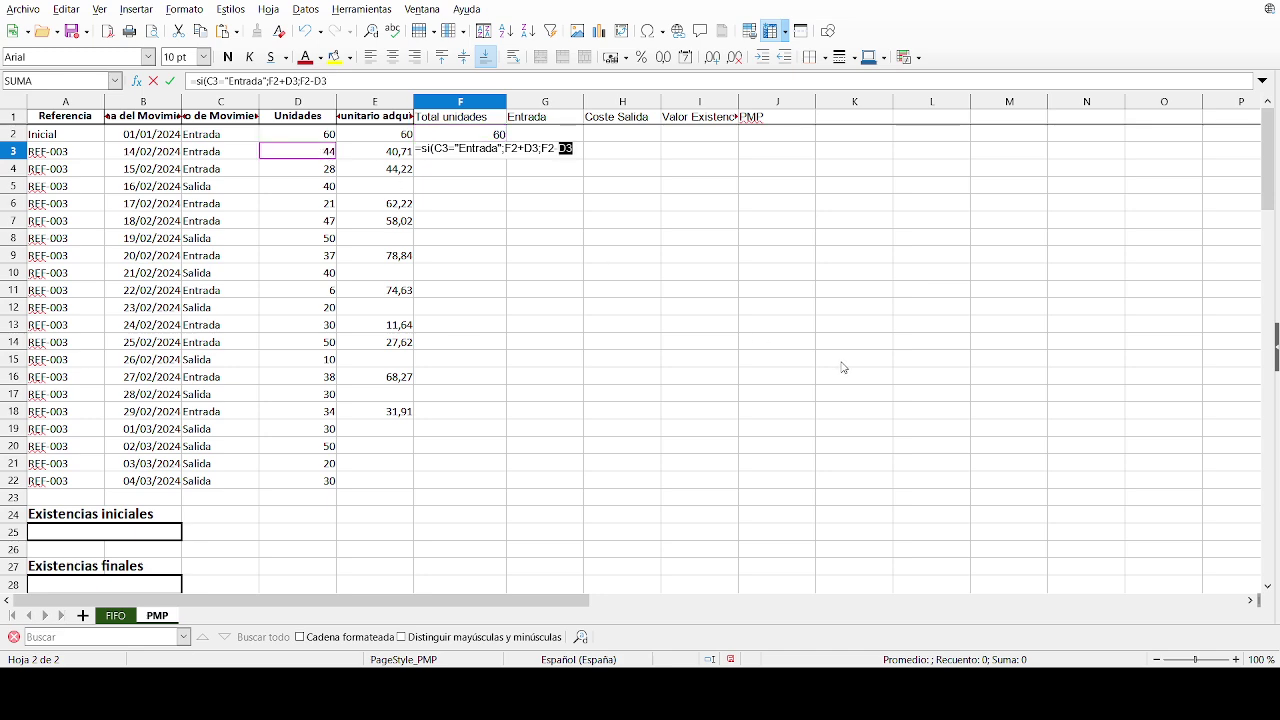
type(")")
key("Return")
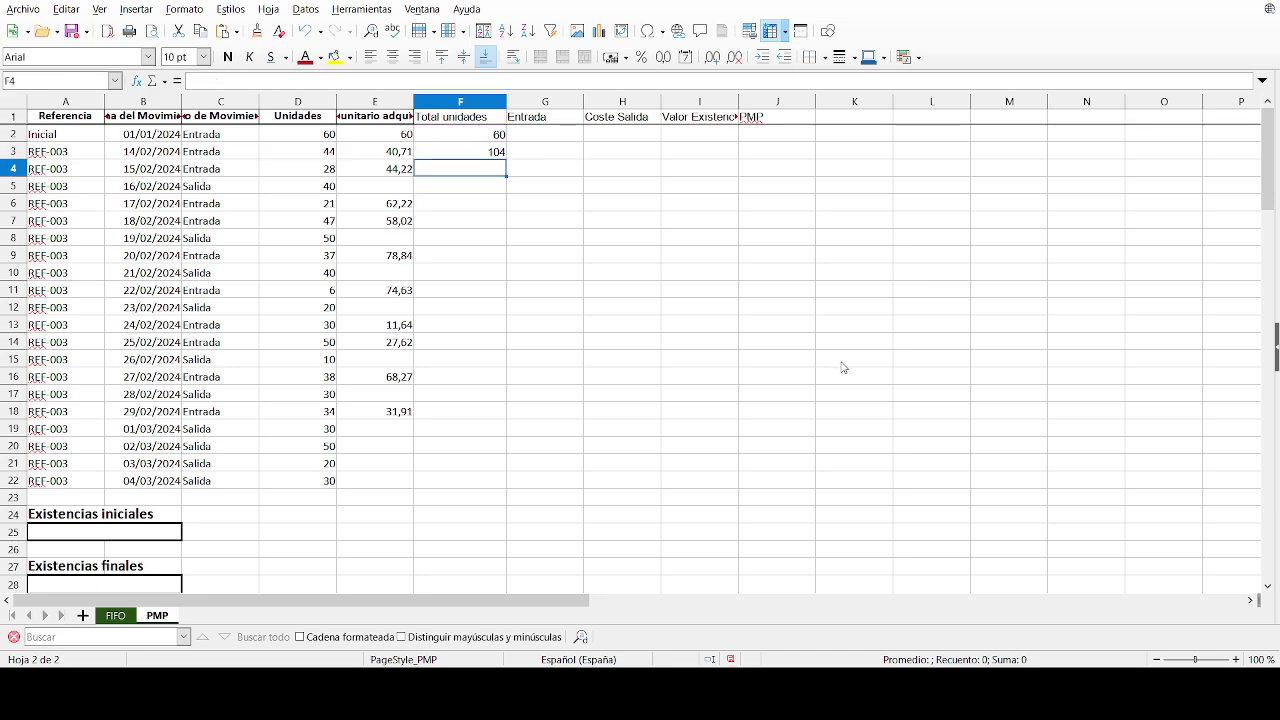
left_click(494, 154)
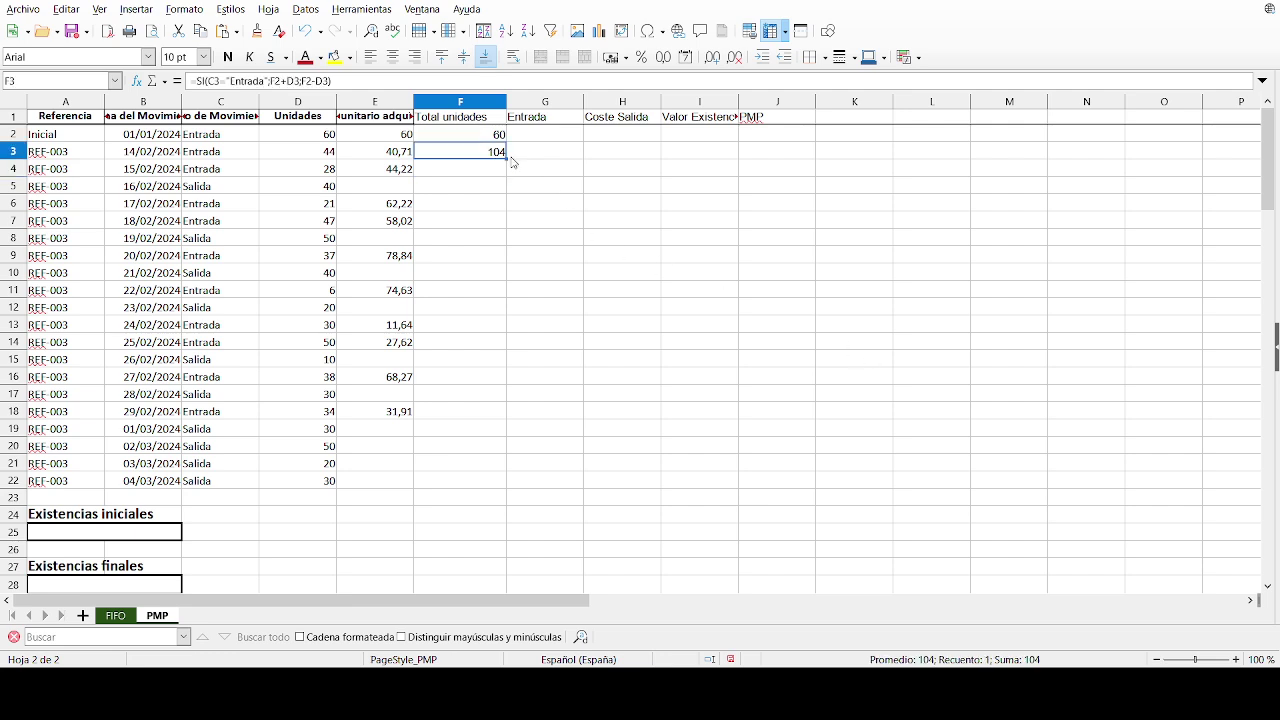
left_click_drag(505, 176, 505, 487)
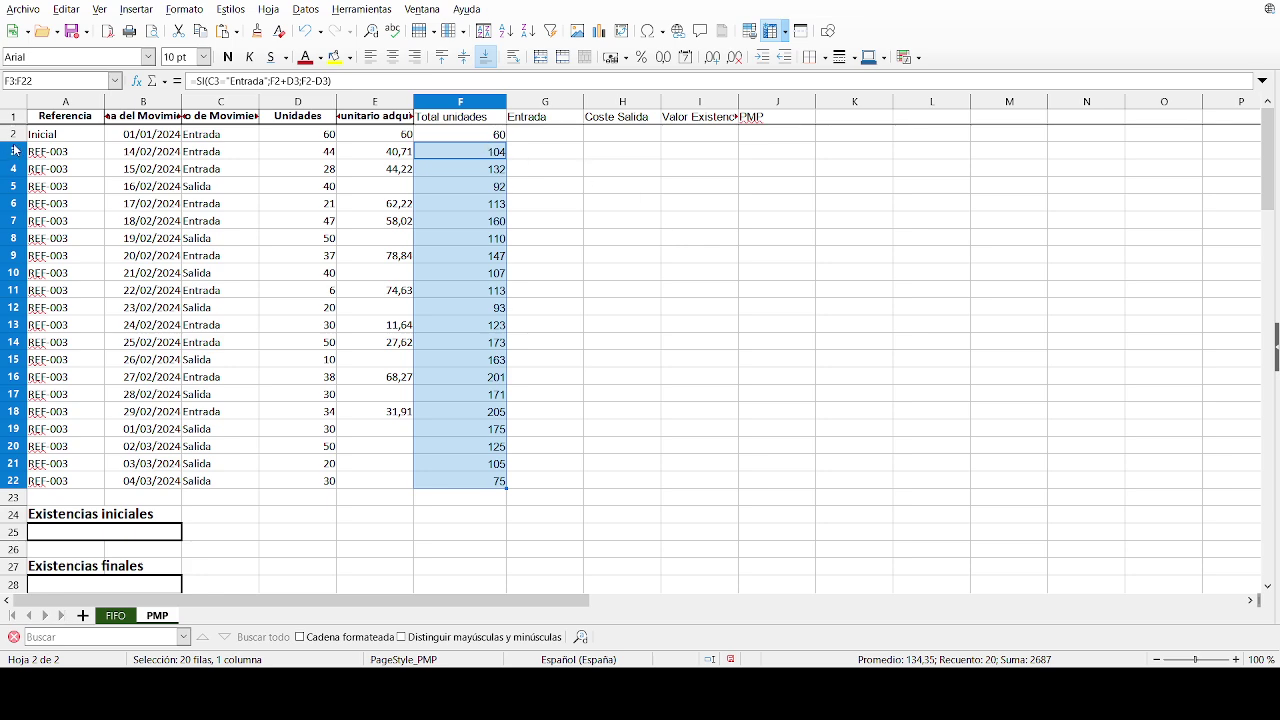
Step: Calculate the Entrada value in G3 with =SI(C3="Entrada";D3*E3;0) and fill the formula down to G22
left_click(550, 154)
type("=si(")
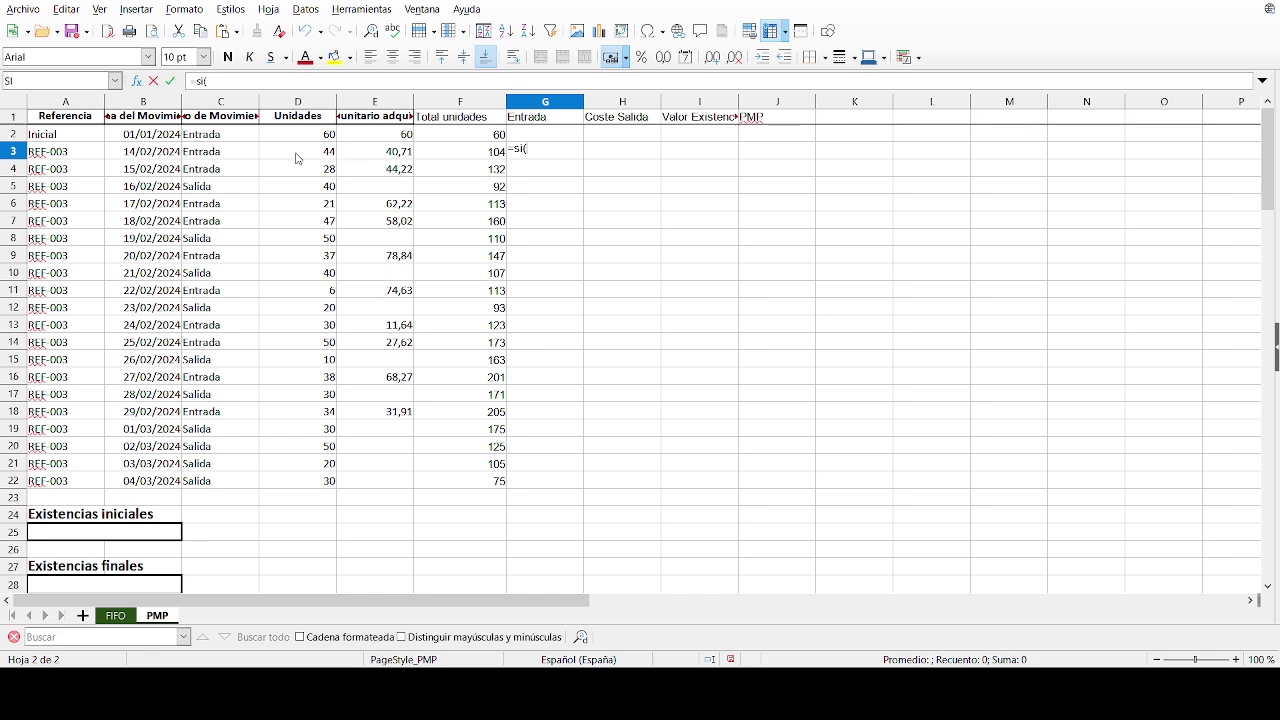
left_click(236, 153)
type("=\"Entrada\"")
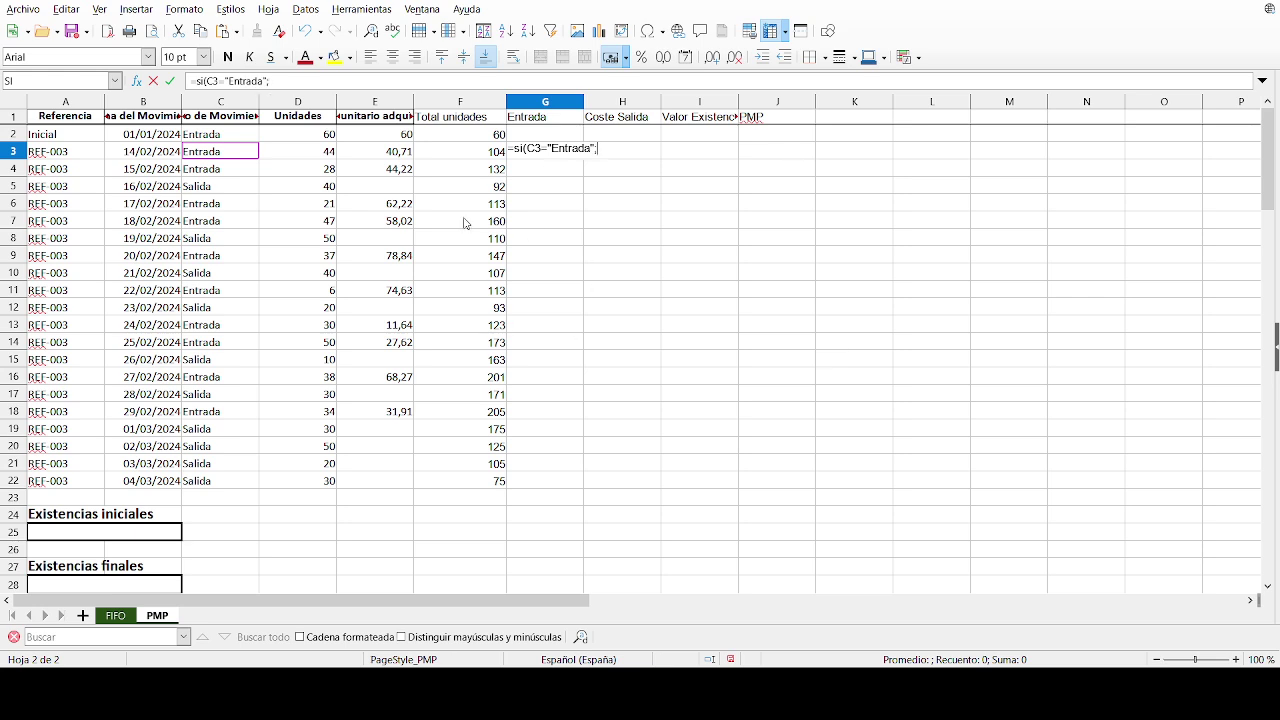
type(";")
left_click(325, 155)
type("*")
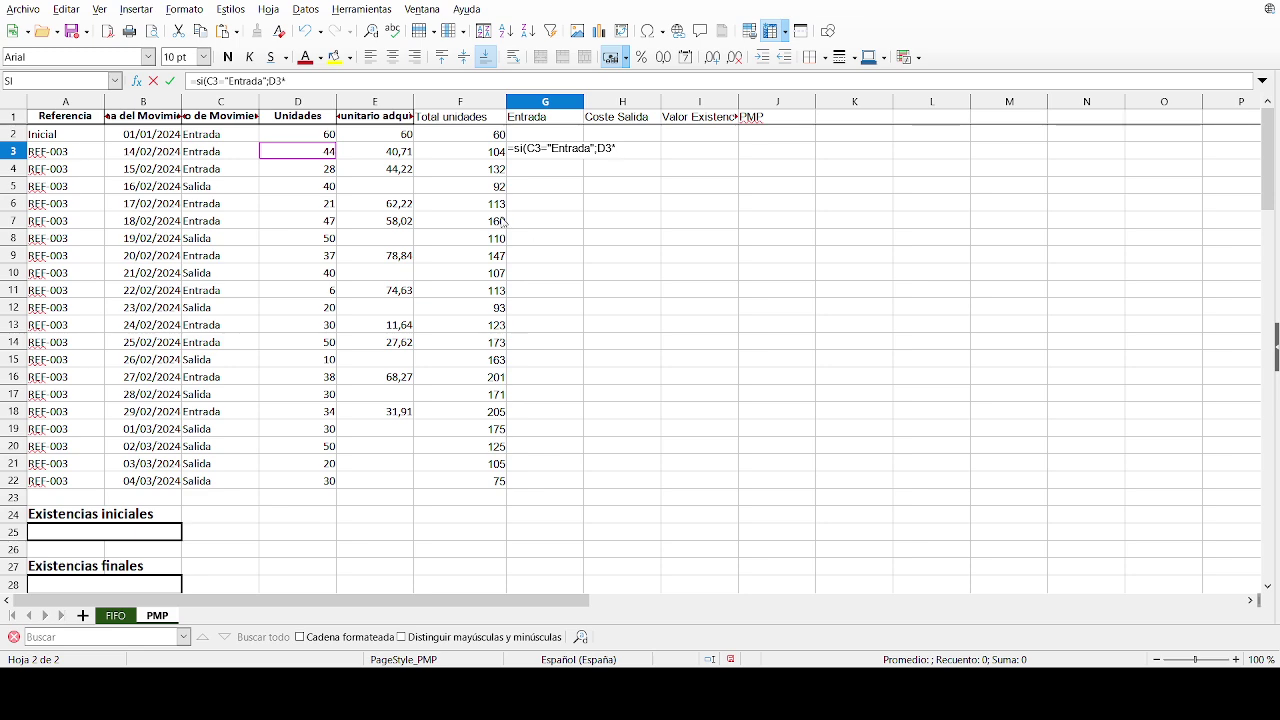
left_click(396, 152)
type(";0")
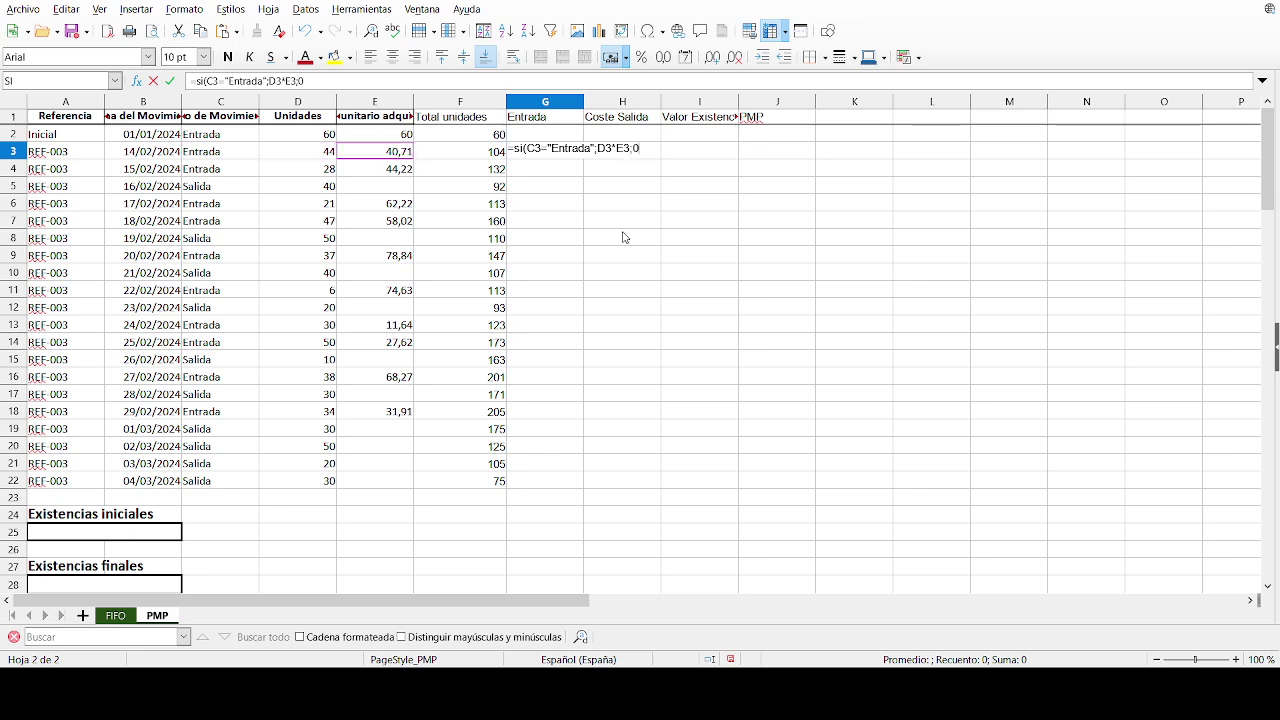
type(")")
key("Return")
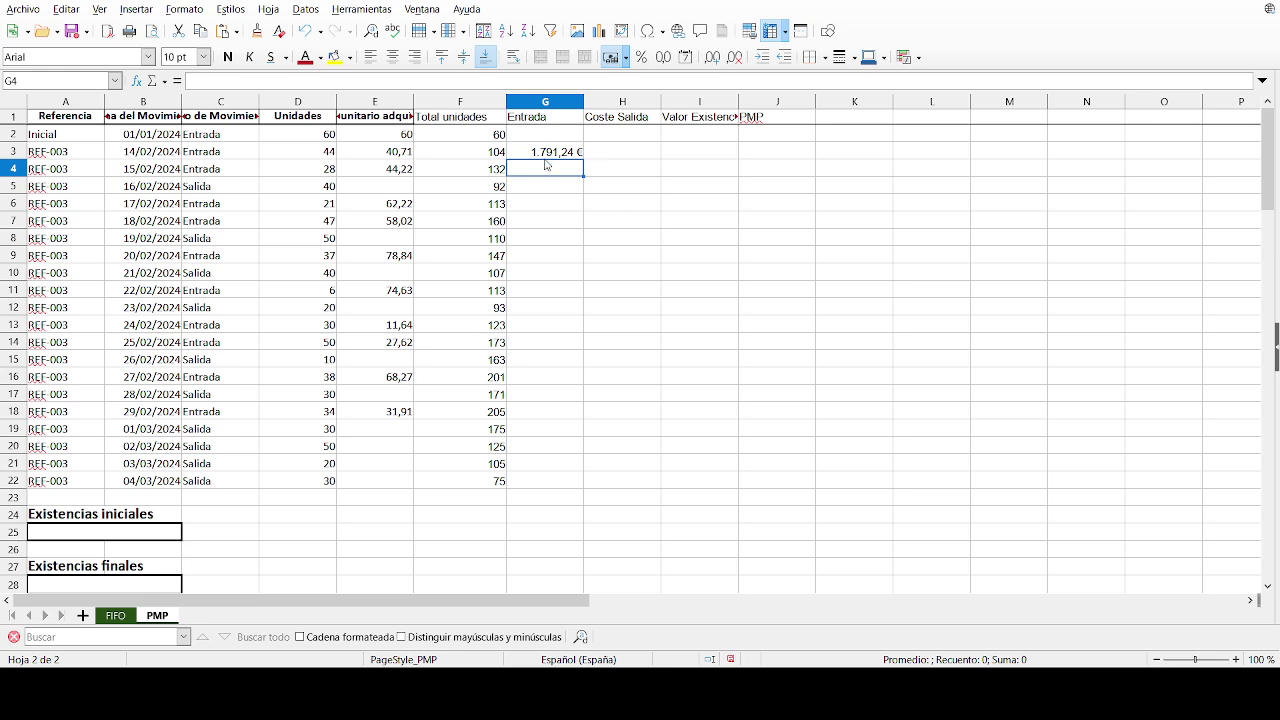
left_click(578, 152)
left_click_drag(583, 159, 577, 482)
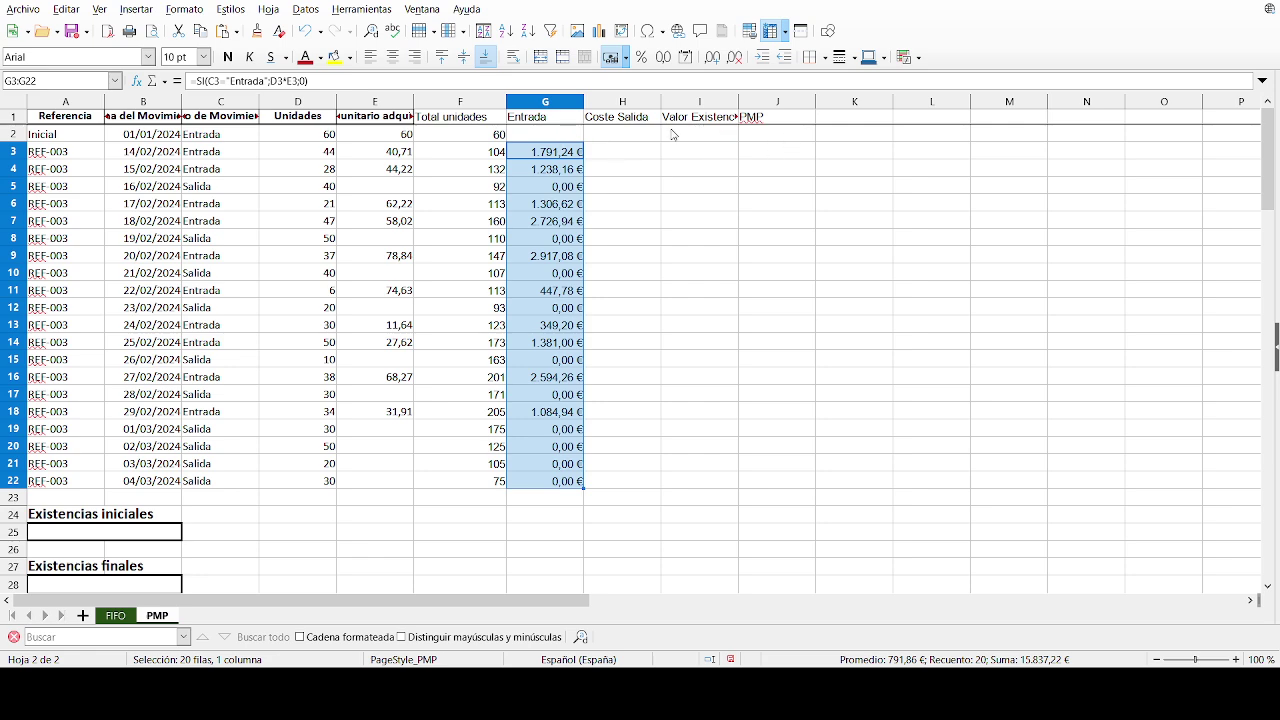
Step: Calculate Coste Salida in H3 with =SI(C3="Salida";D3*J2;0) and fill the formula down to H22
left_click(622, 155)
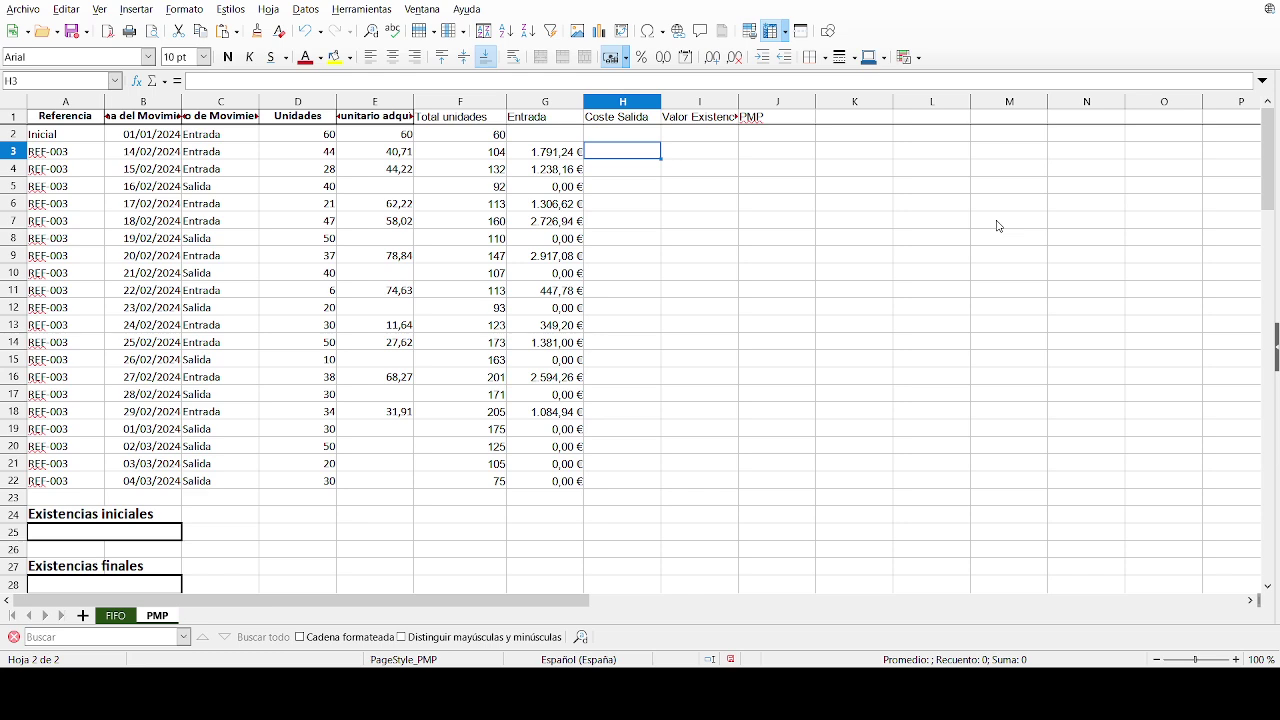
type("=si(")
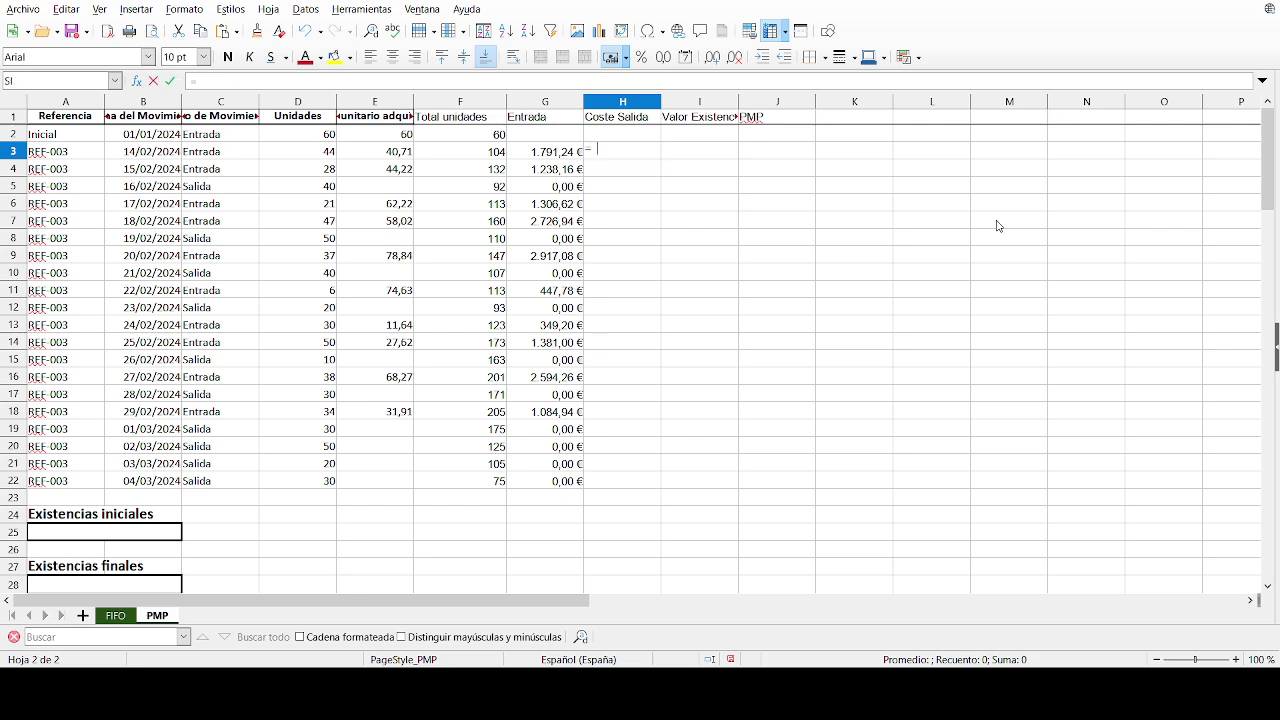
left_click(226, 152)
type("=")
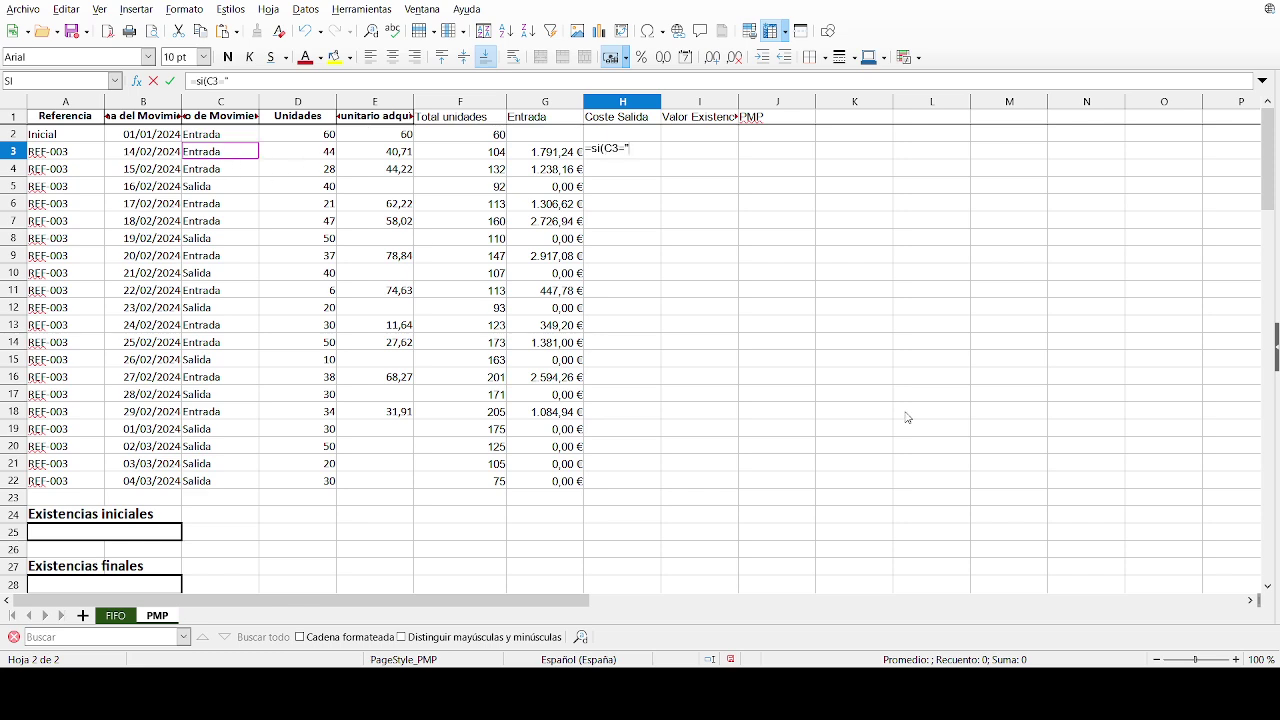
type("\"Salida\";")
left_click(319, 153)
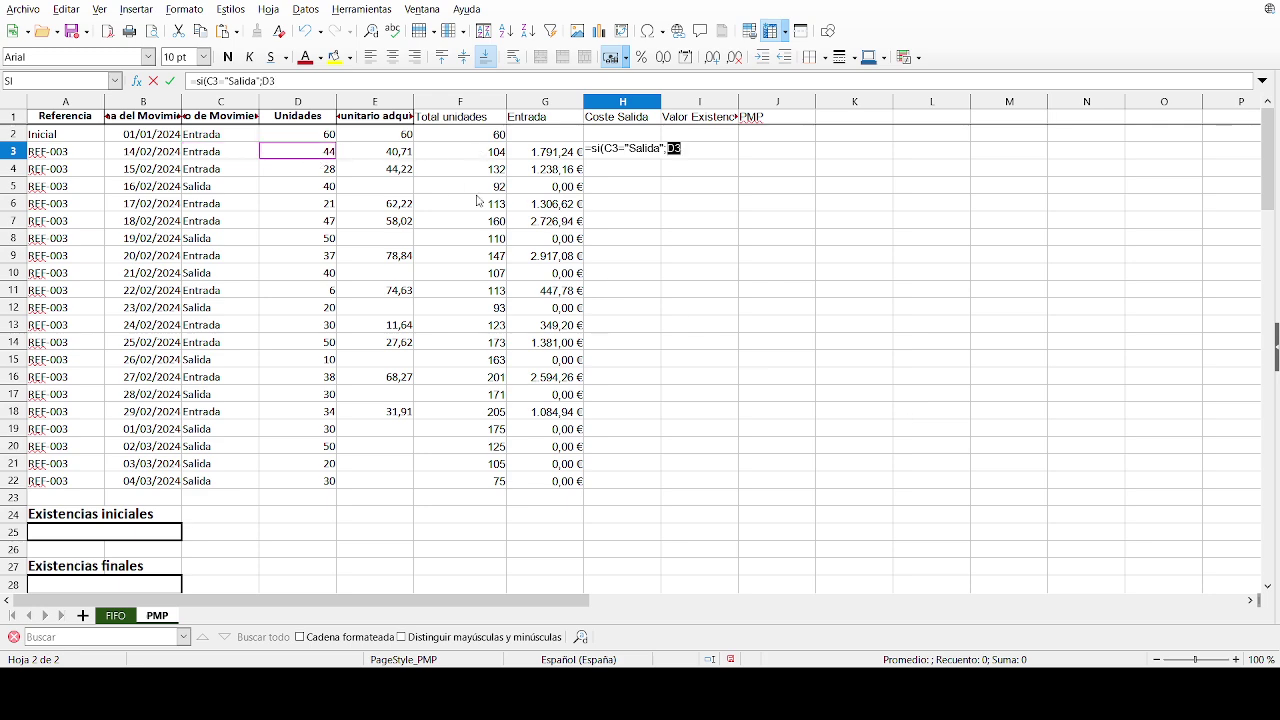
type("*")
left_click(786, 133)
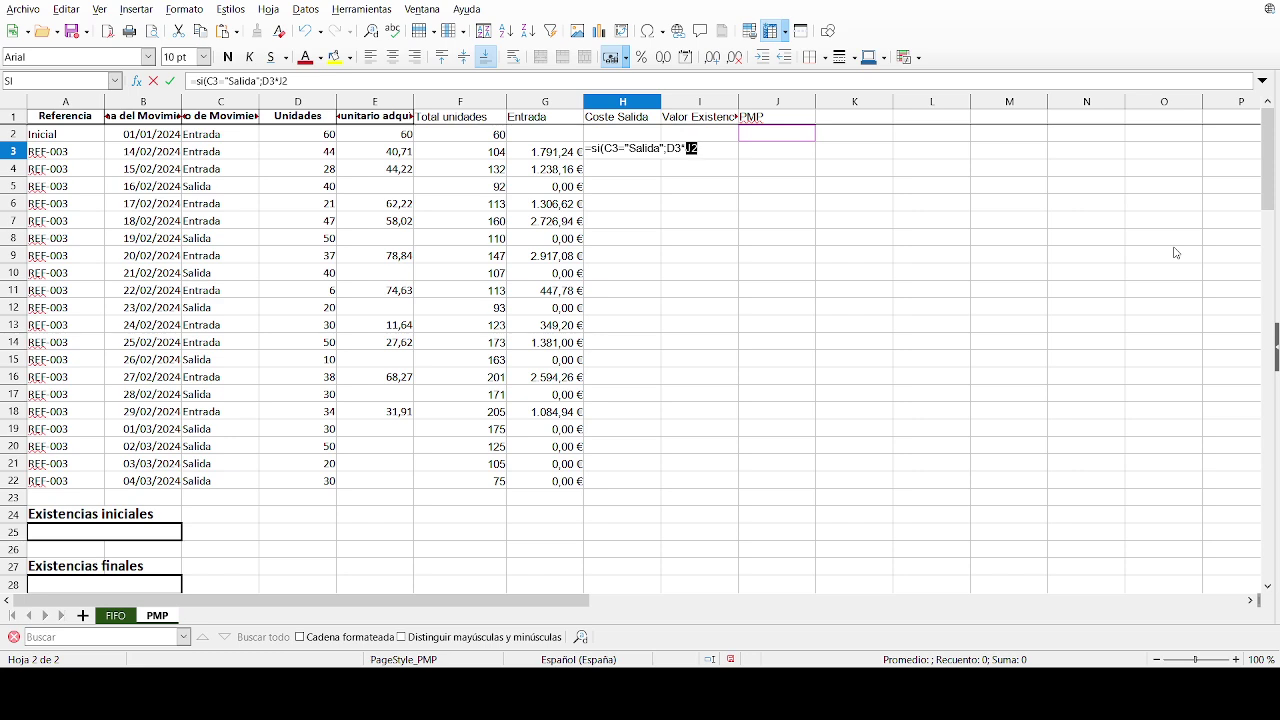
type(";0")
key("Return")
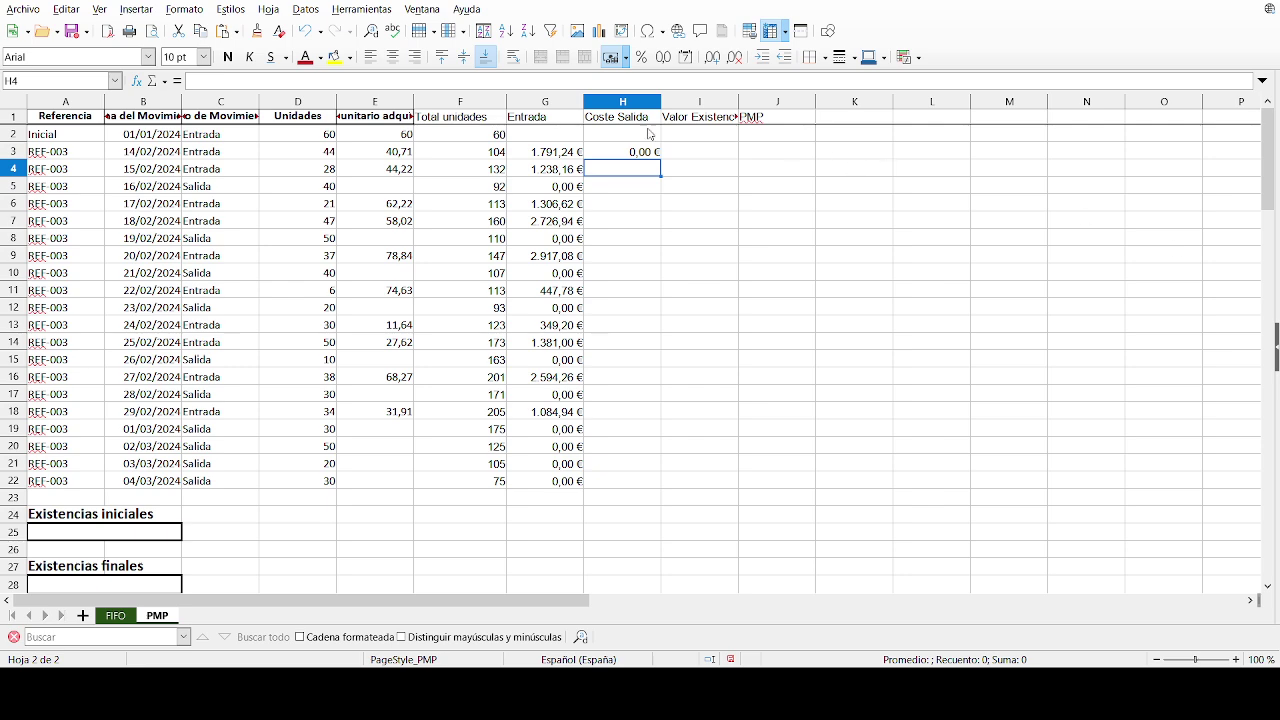
key("Up")
left_click_drag(660, 159, 641, 484)
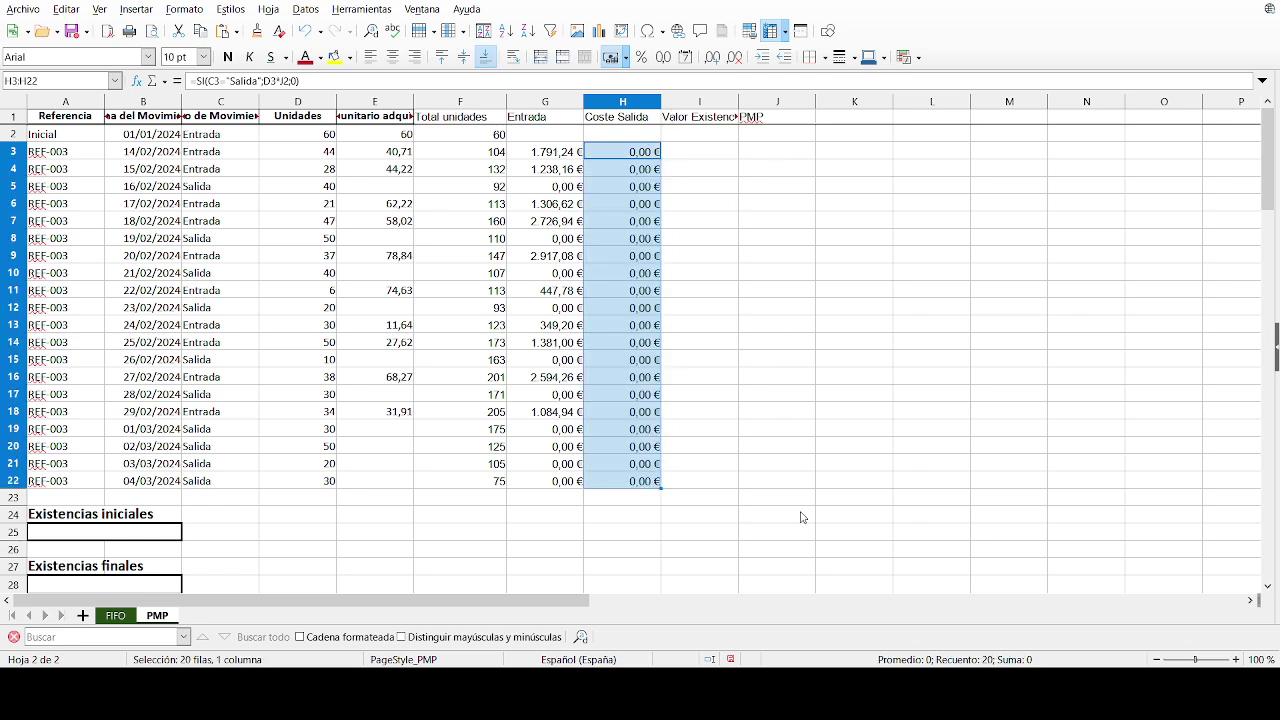
Step: Calculate the initial row's Valor Existencias in I2 with =D2*E2
left_click(706, 137)
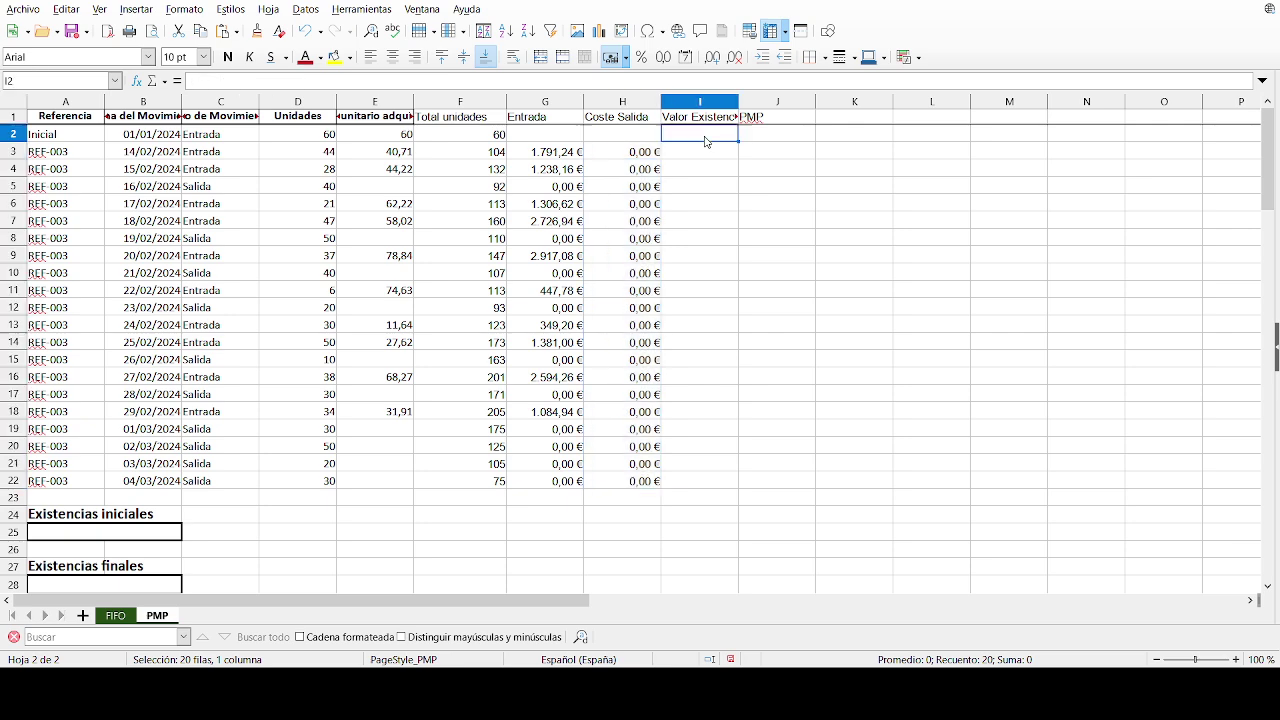
type("=")
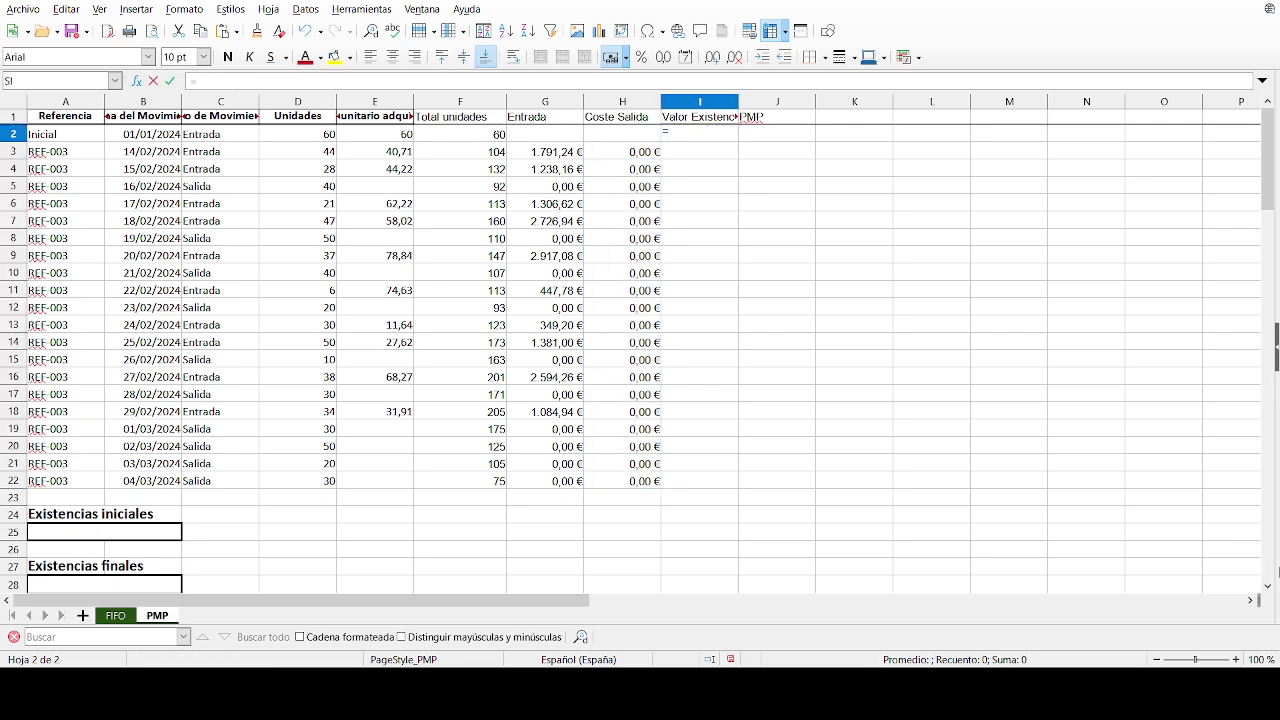
left_click(313, 137)
type("*")
left_click(398, 136)
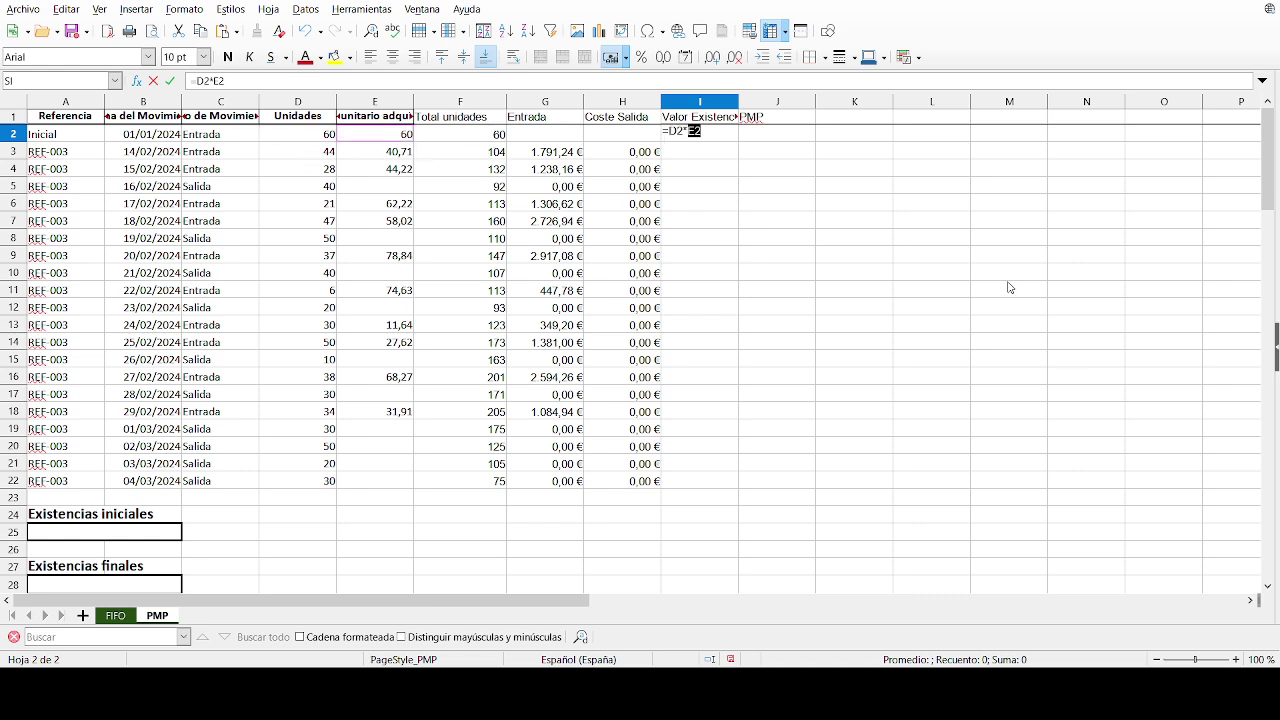
key("Return")
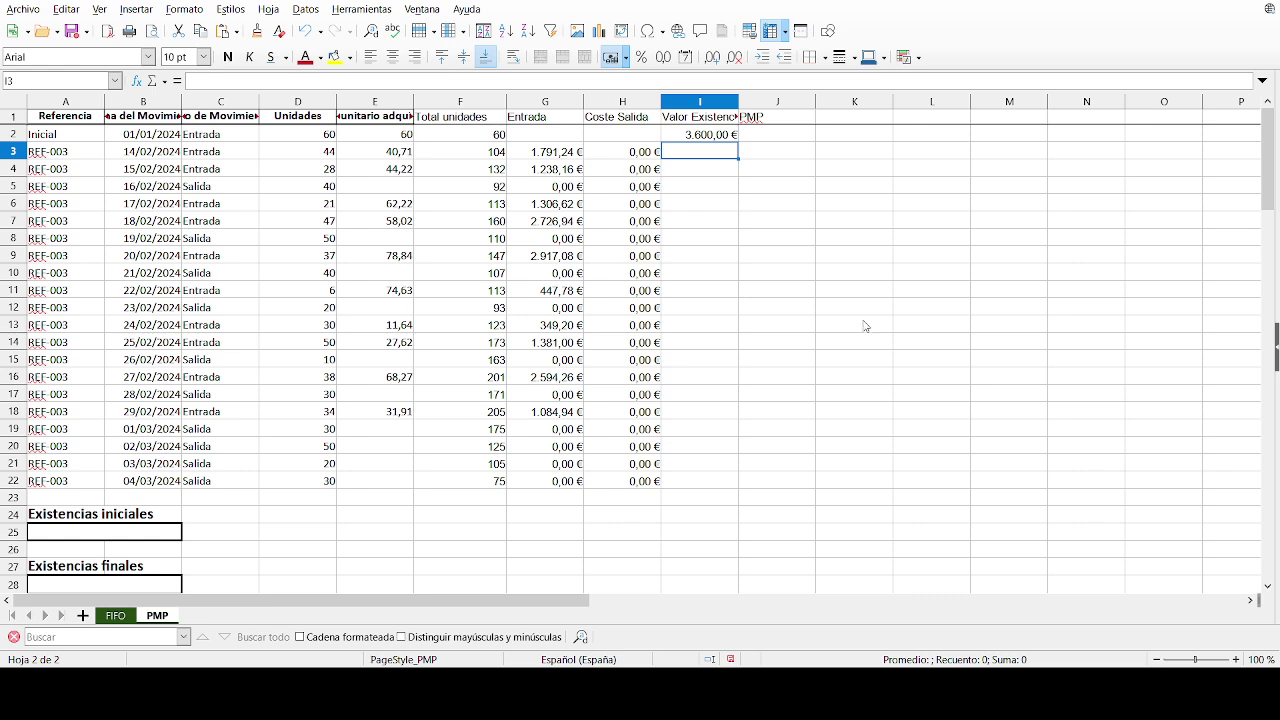
Step: Calculate Valor Existencias in I3 with =I2+G3-H3 and fill the formula down to I22
type("=")
left_click(698, 137)
type("+")
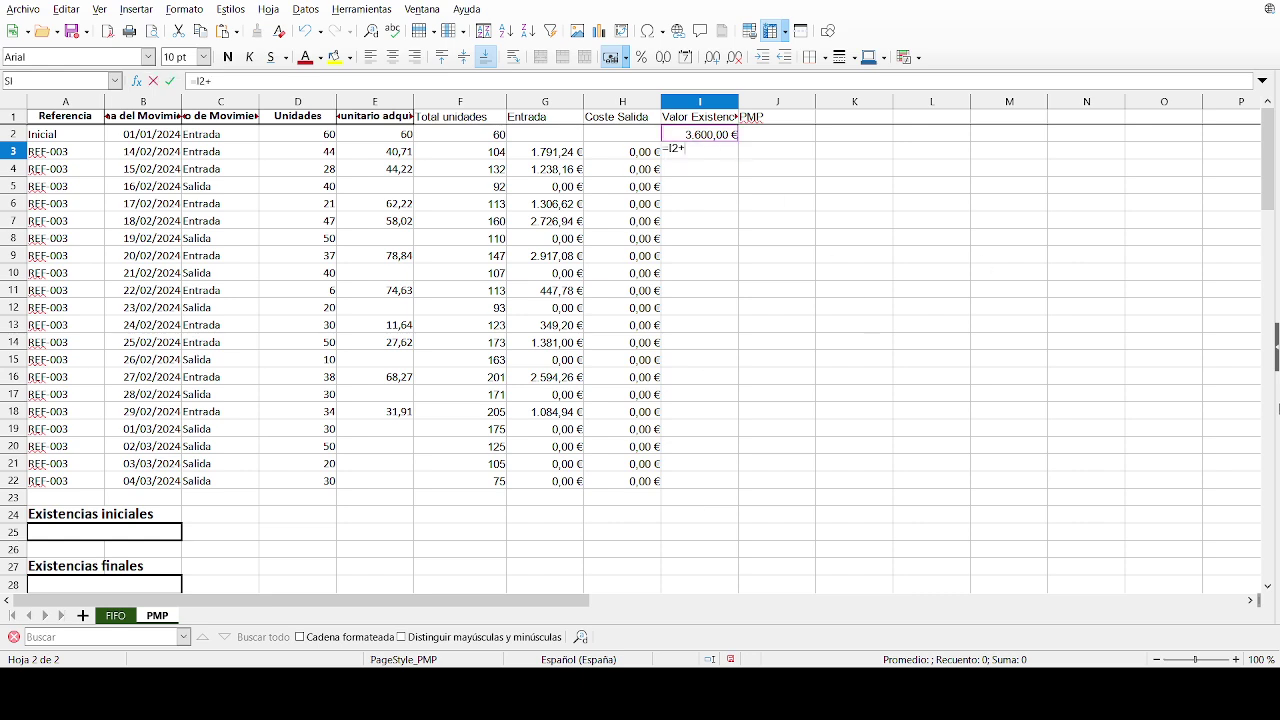
left_click(540, 153)
type("-")
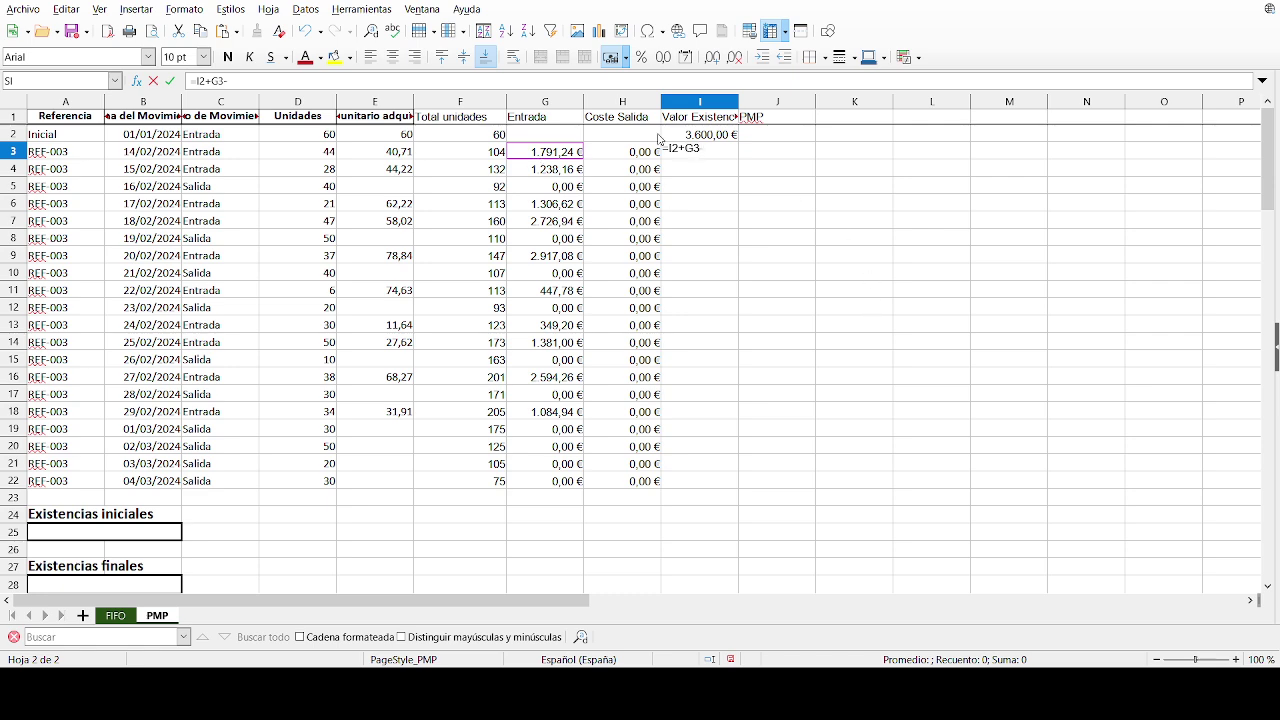
left_click(634, 153)
key("Return")
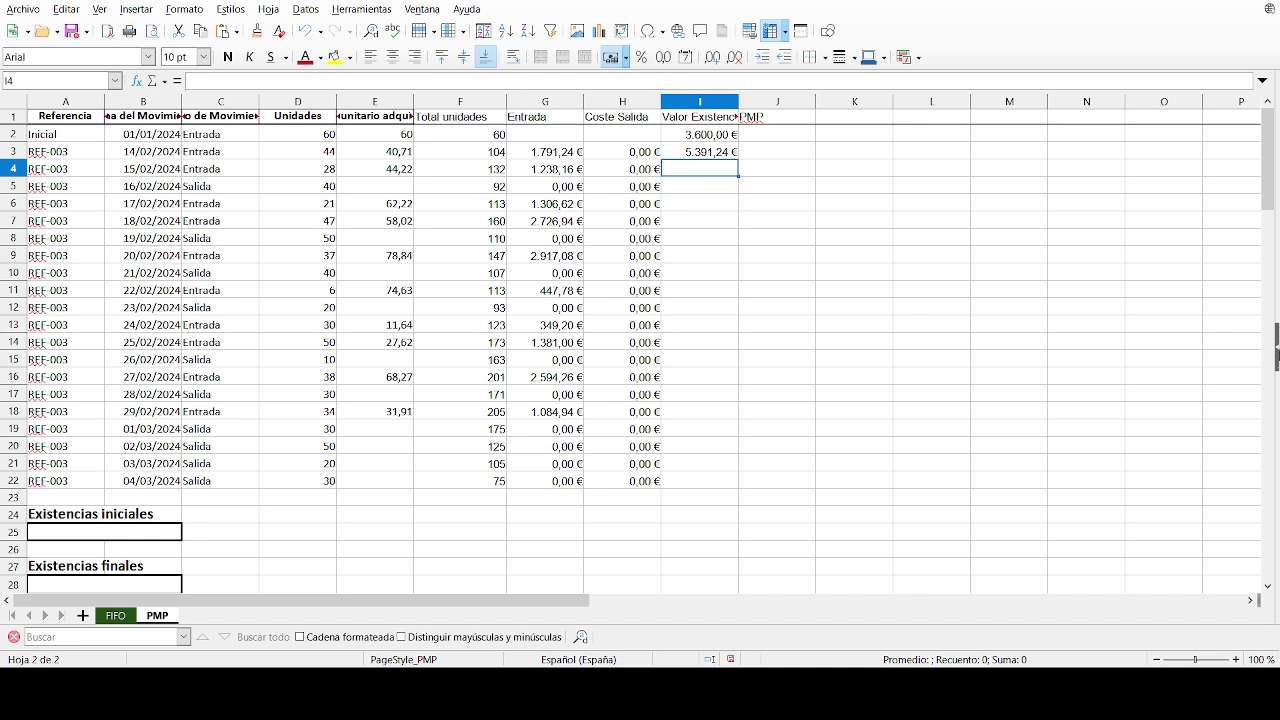
left_click(712, 150)
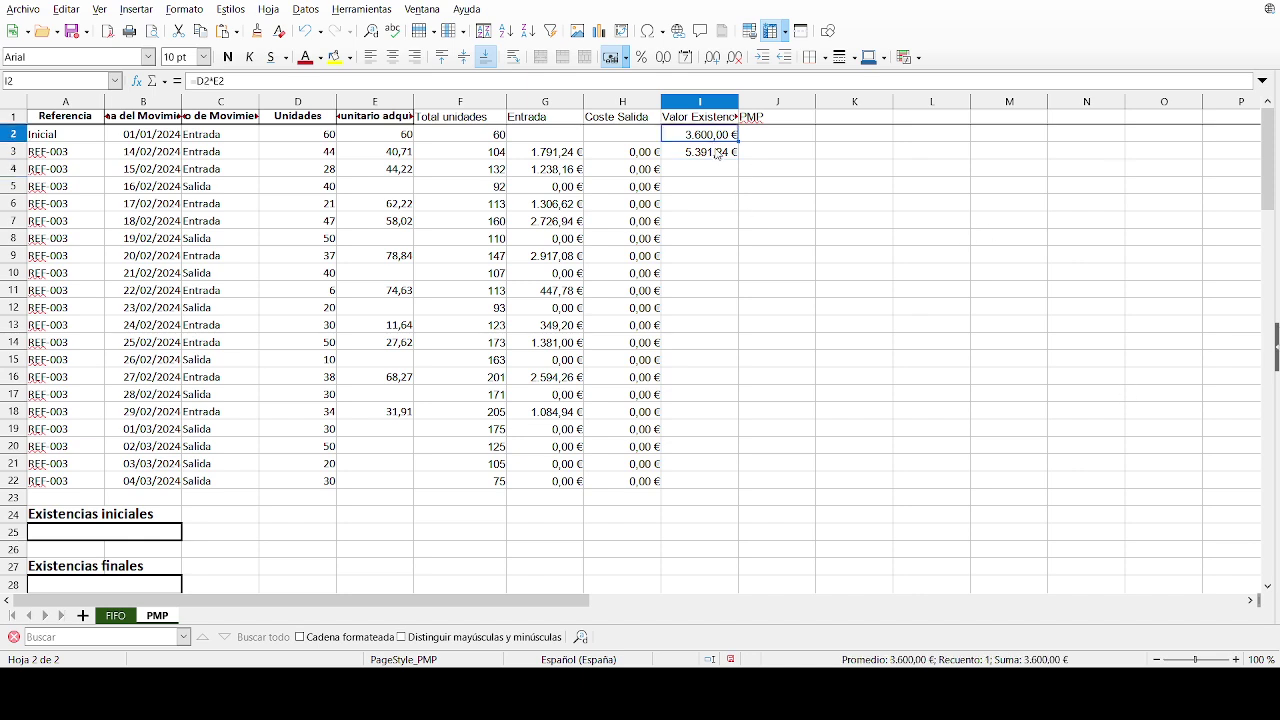
left_click_drag(738, 159, 728, 489)
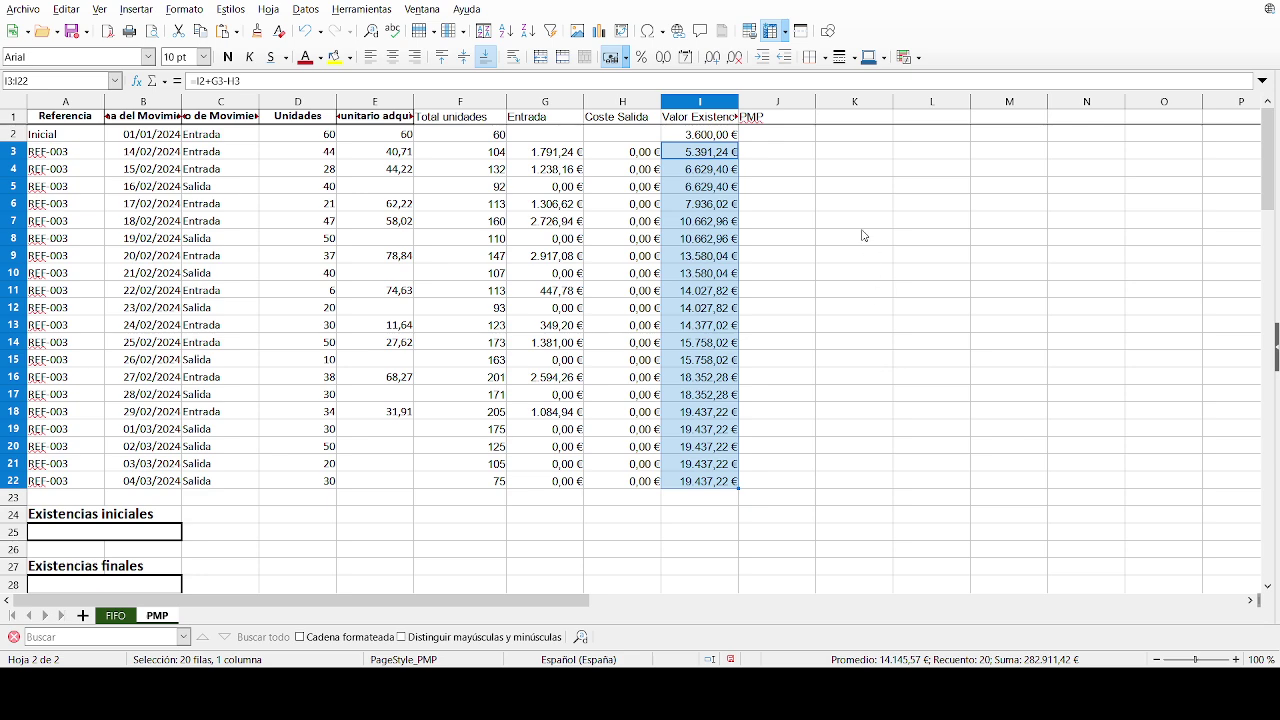
Step: Calculate the PMP in J2 with =I2/F2 and fill the formula down to J22
left_click(797, 140)
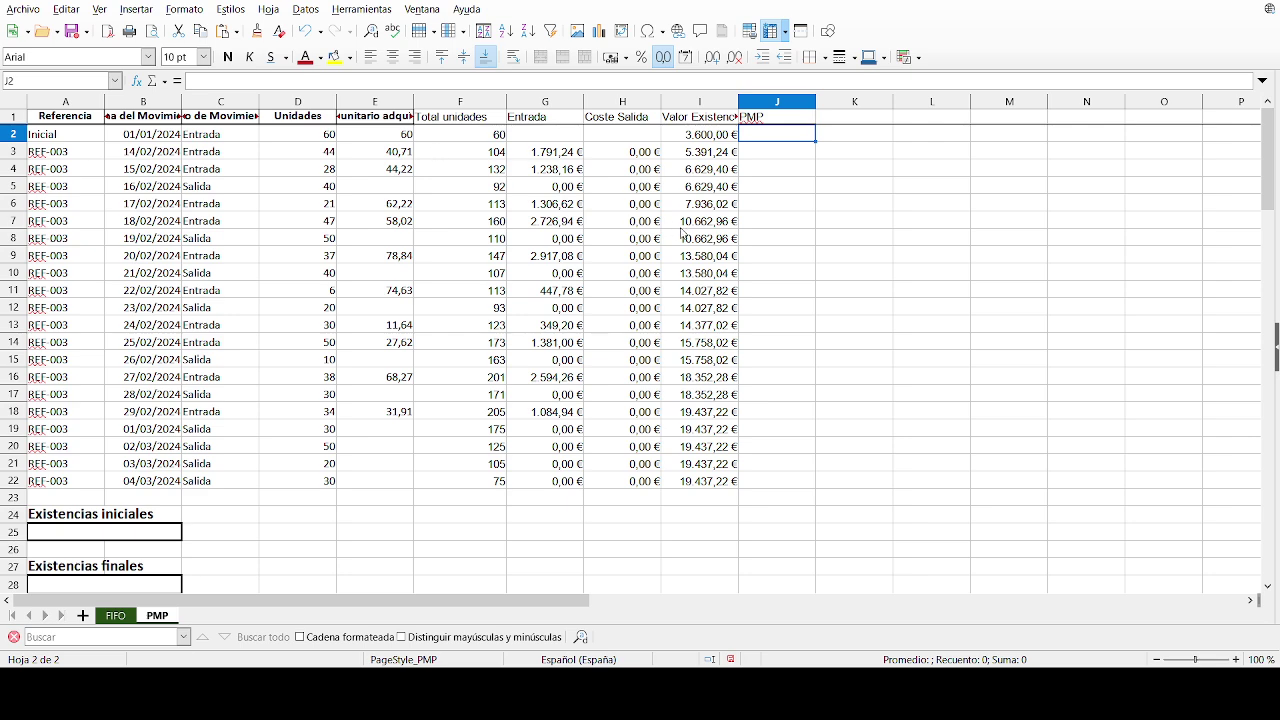
type("=")
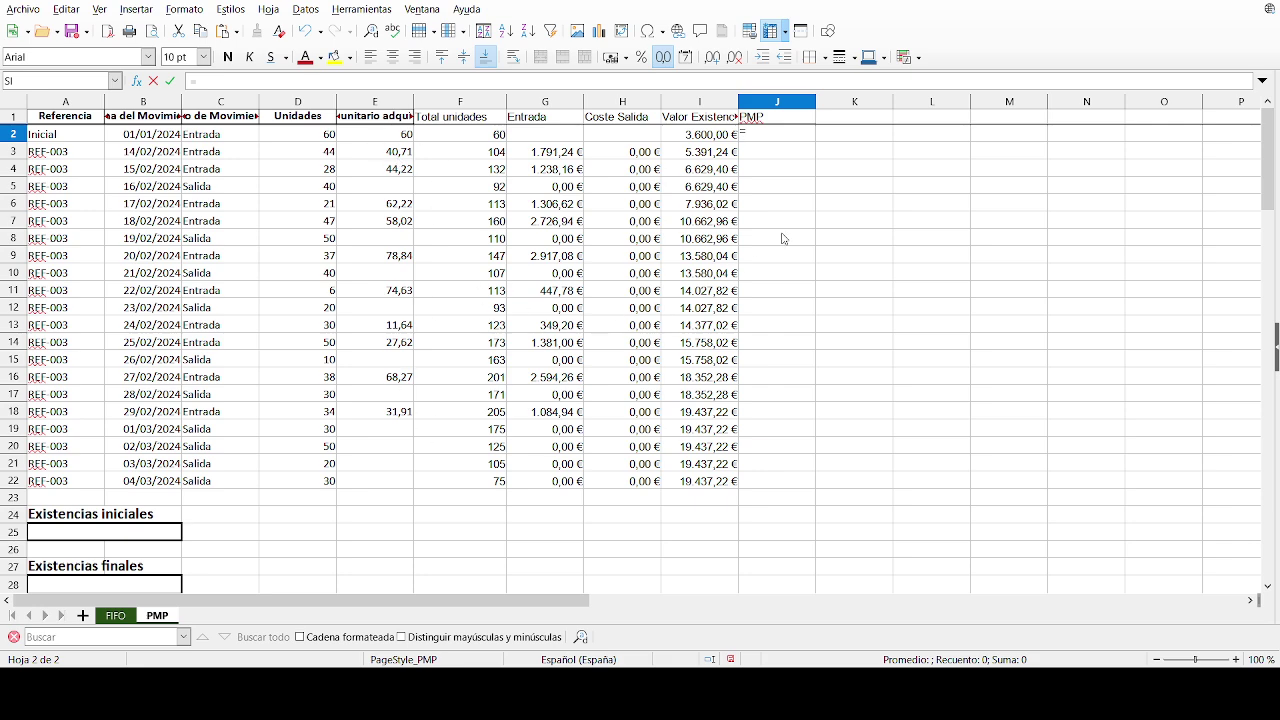
left_click(713, 143)
type("/")
left_click(467, 141)
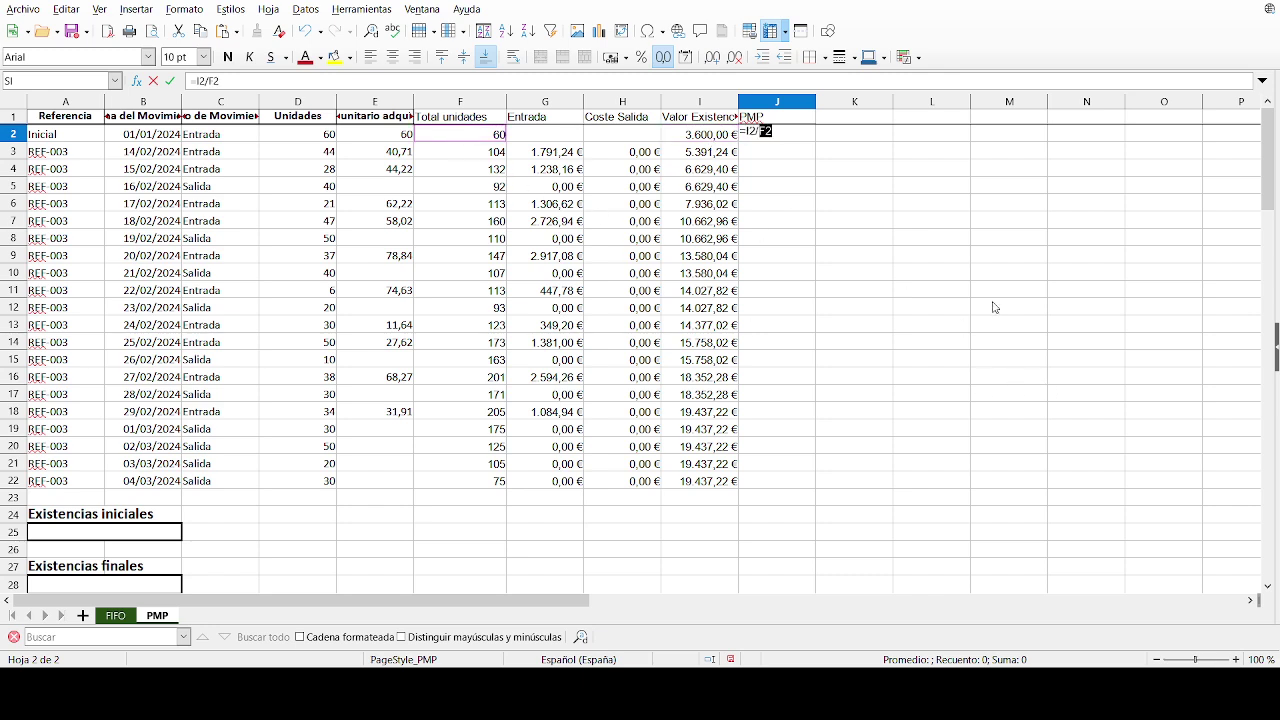
key("Return")
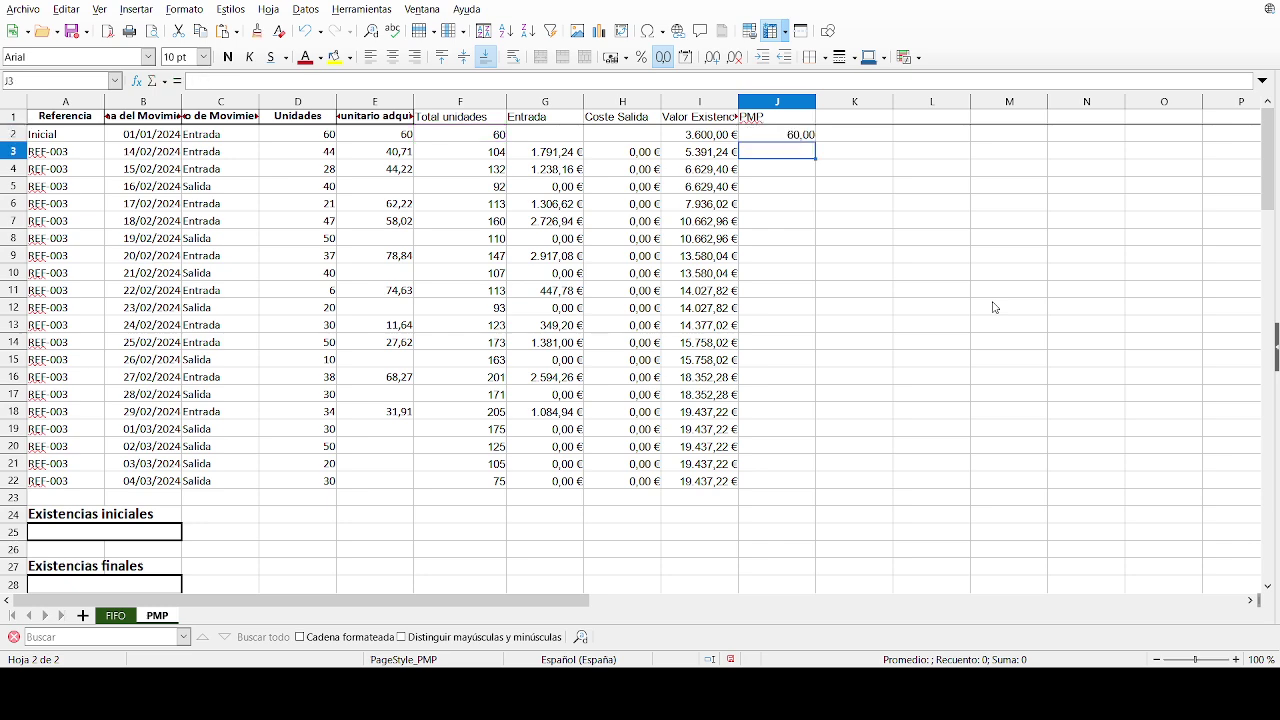
left_click(810, 140)
left_click_drag(814, 142, 830, 486)
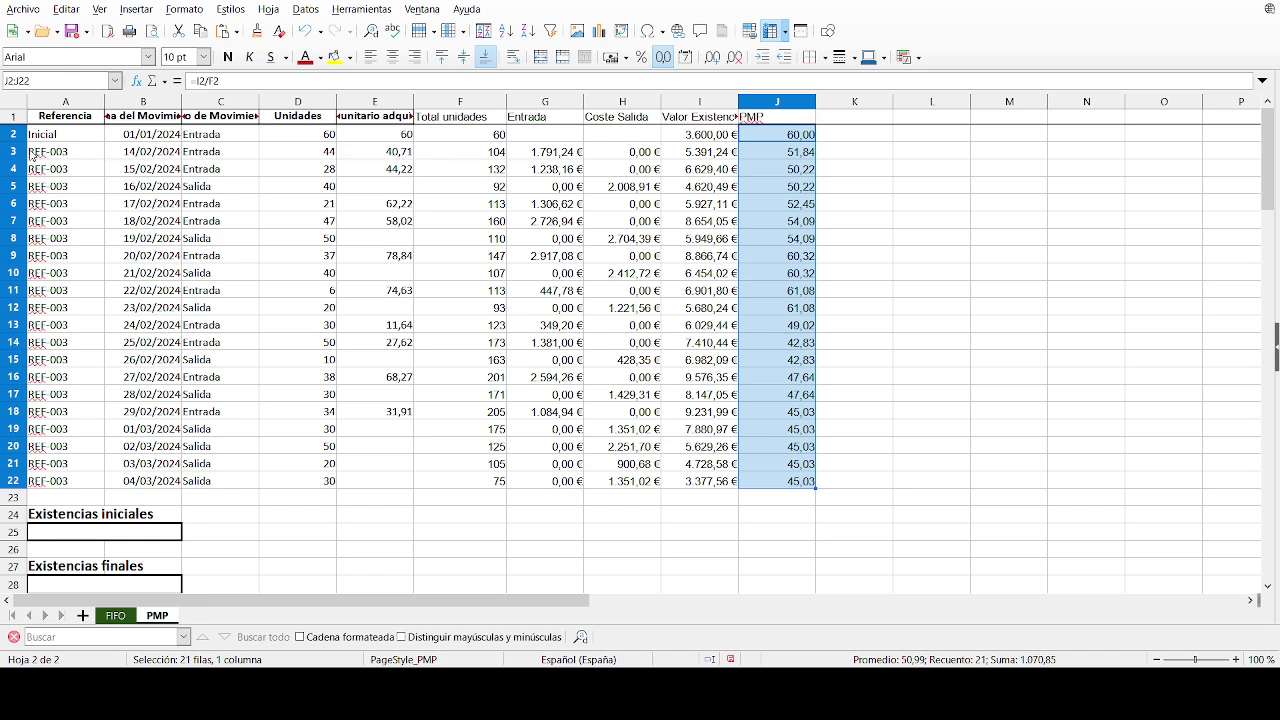
left_click(14, 151)
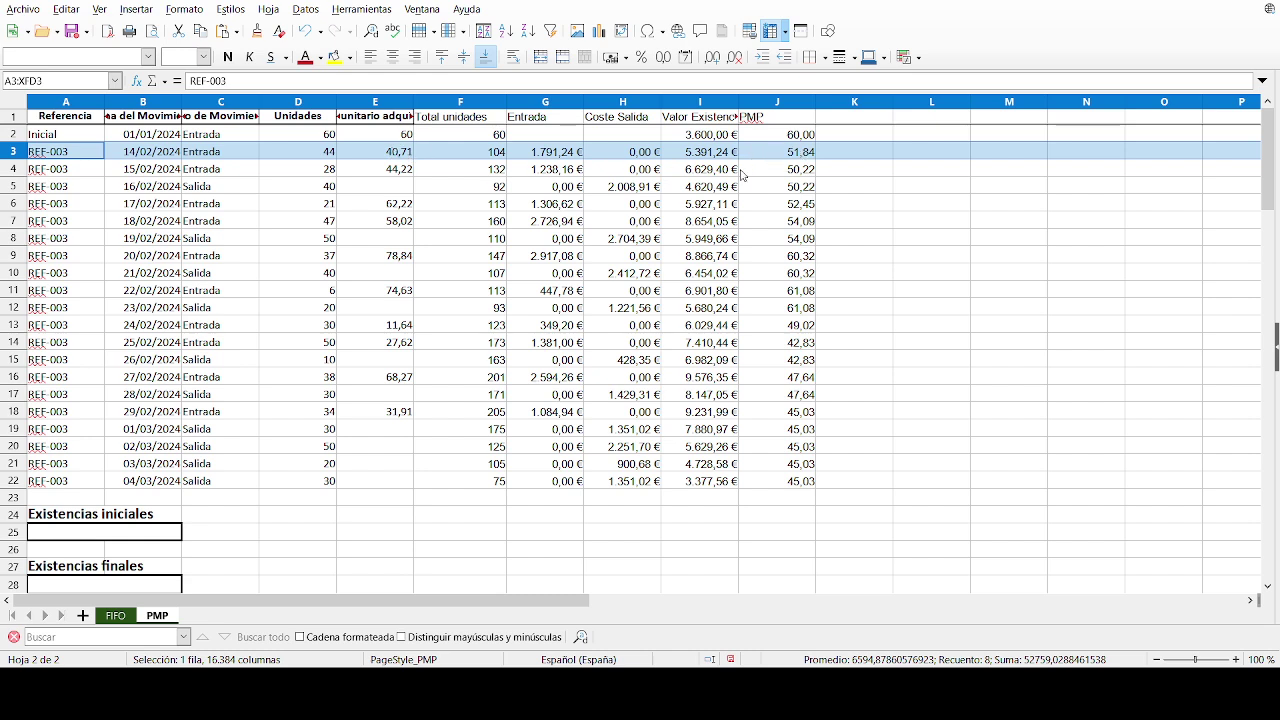
left_click(383, 170)
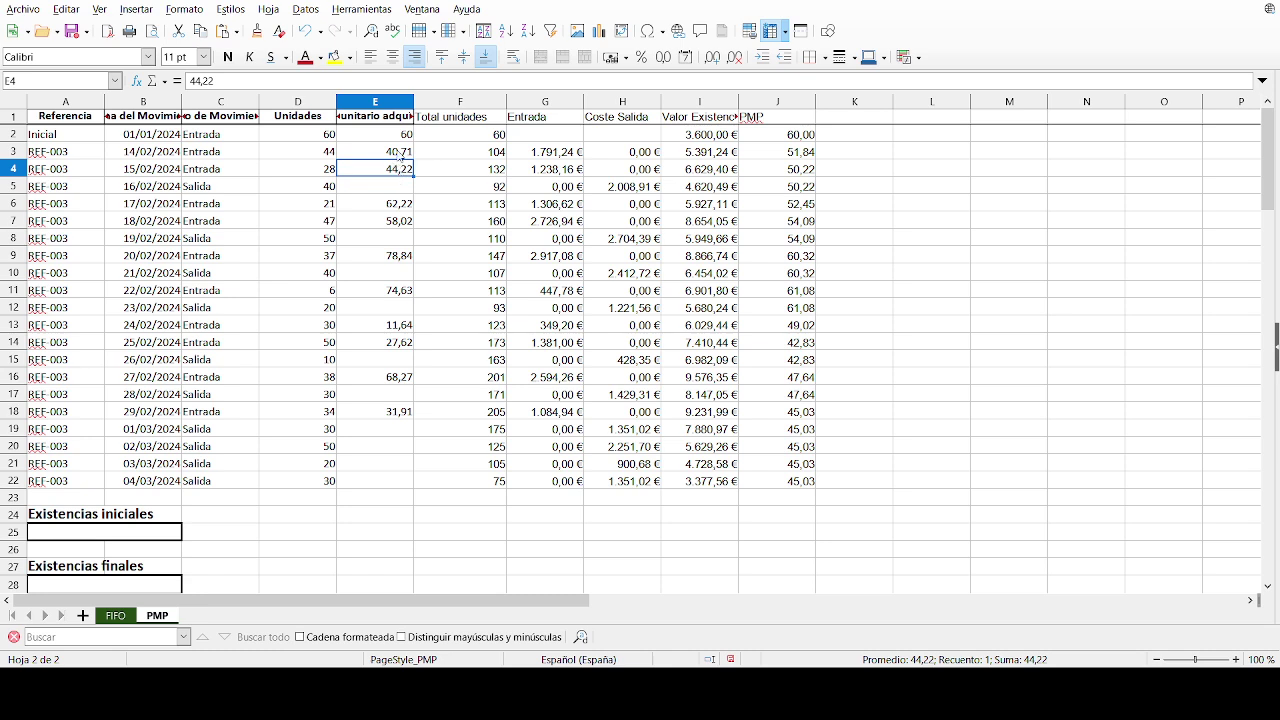
left_click_drag(333, 157, 331, 175)
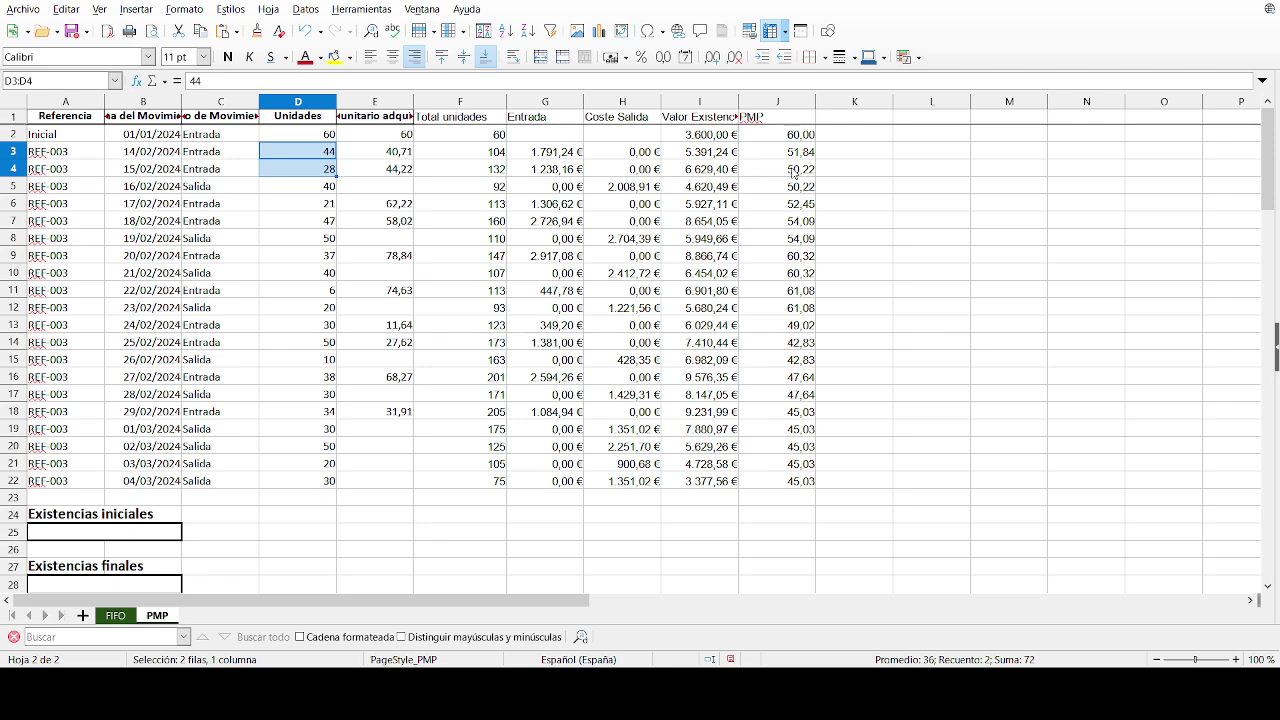
left_click(15, 186)
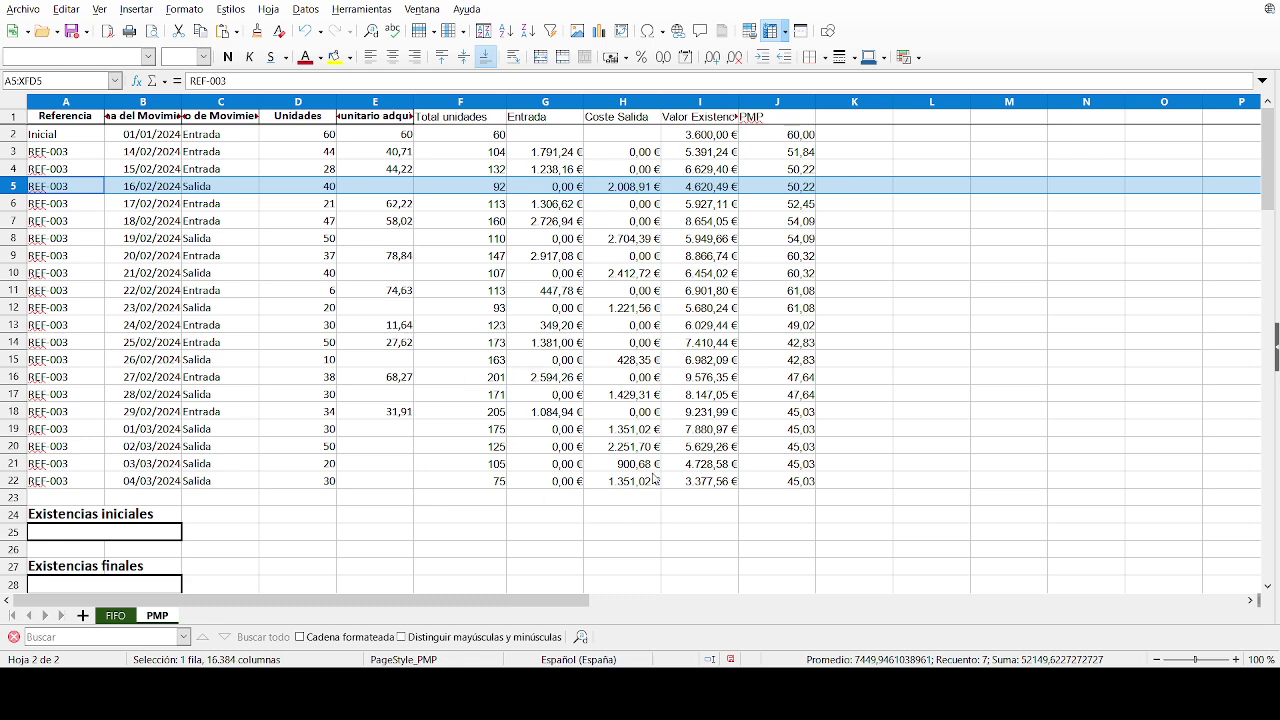
Step: Total the Coste Salida column in H23 with =SUMA(H3:H22)
left_click(636, 499)
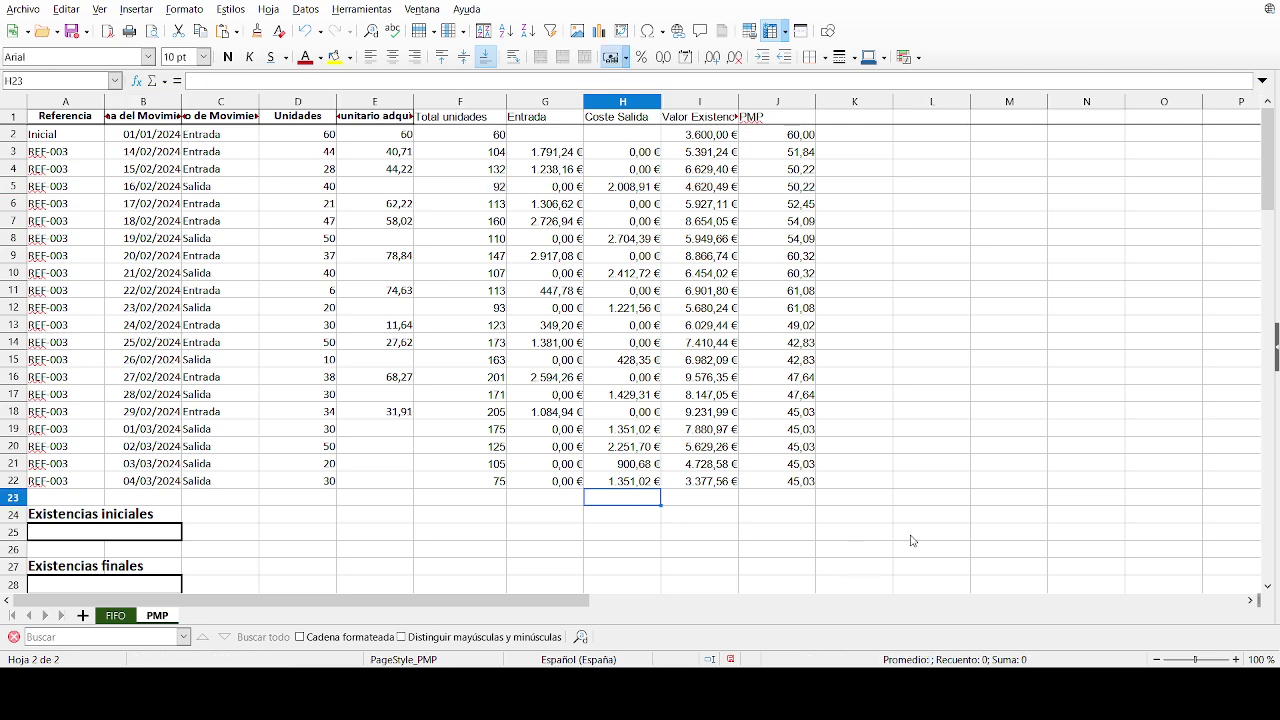
type("=suma(")
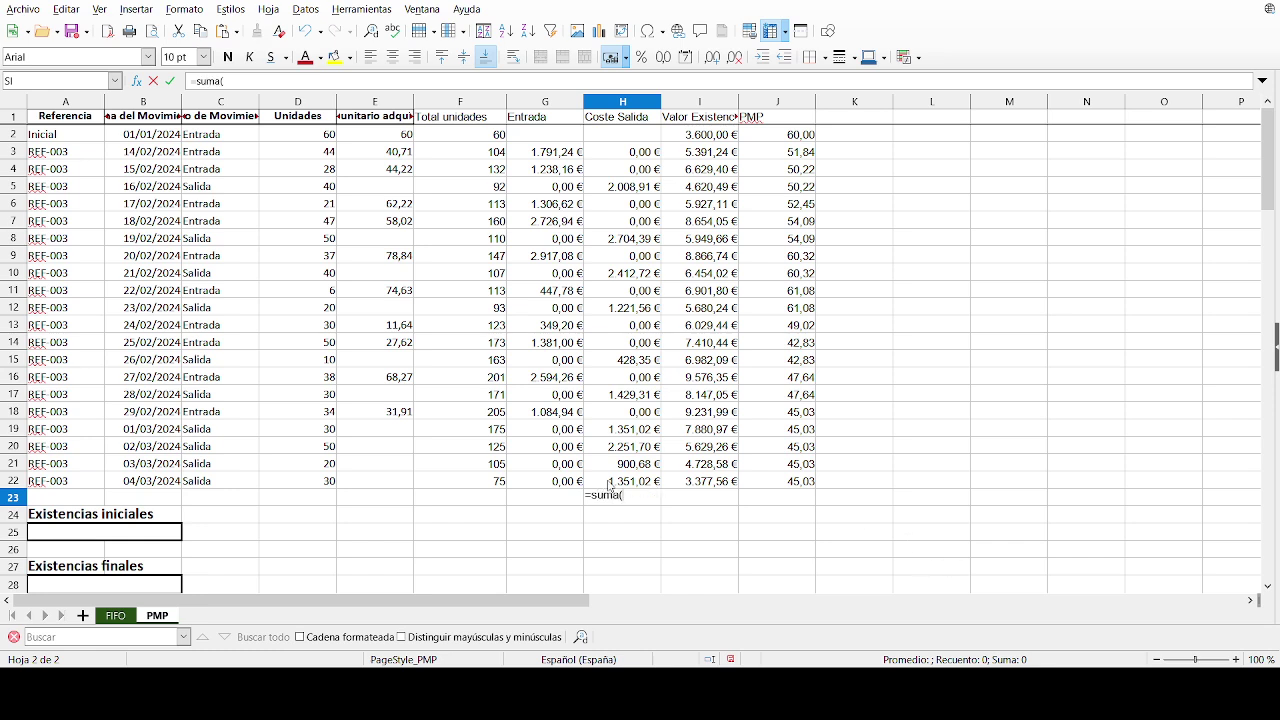
left_click_drag(615, 481, 622, 160)
type(")")
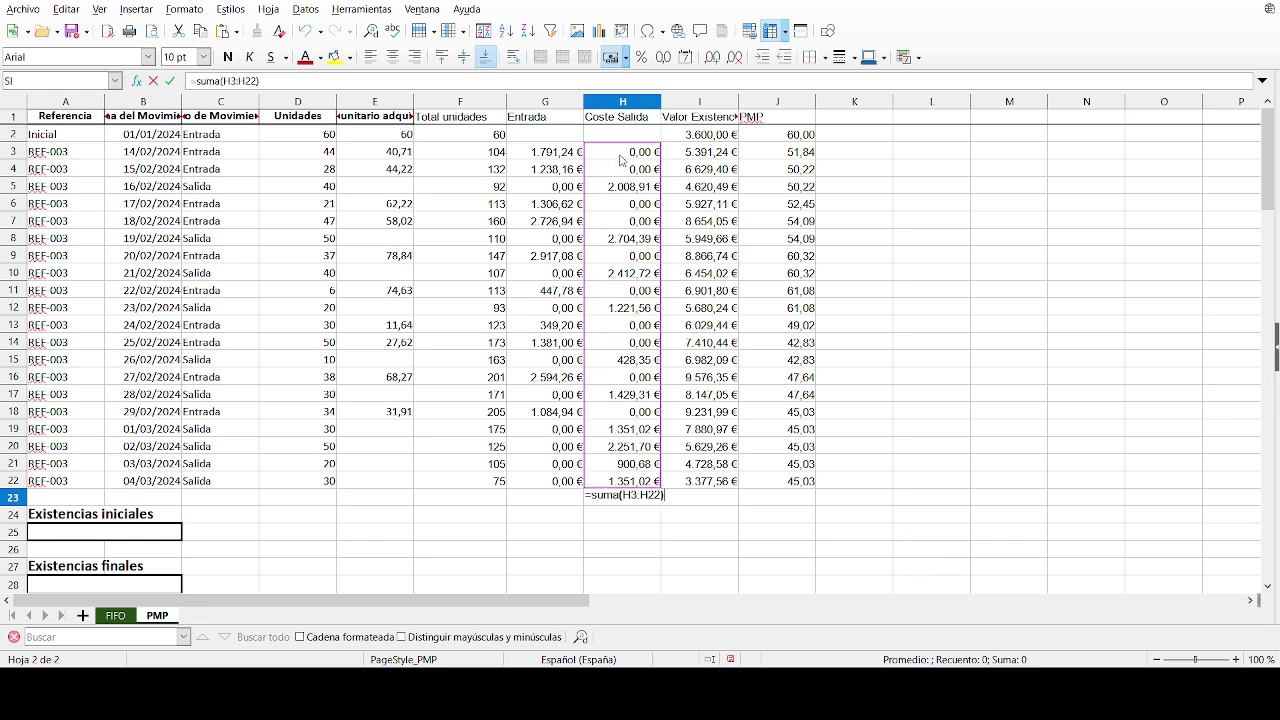
key("Return")
Step: Total the Entrada column in G23 with =SUMA(G3:G22)
left_click(565, 502)
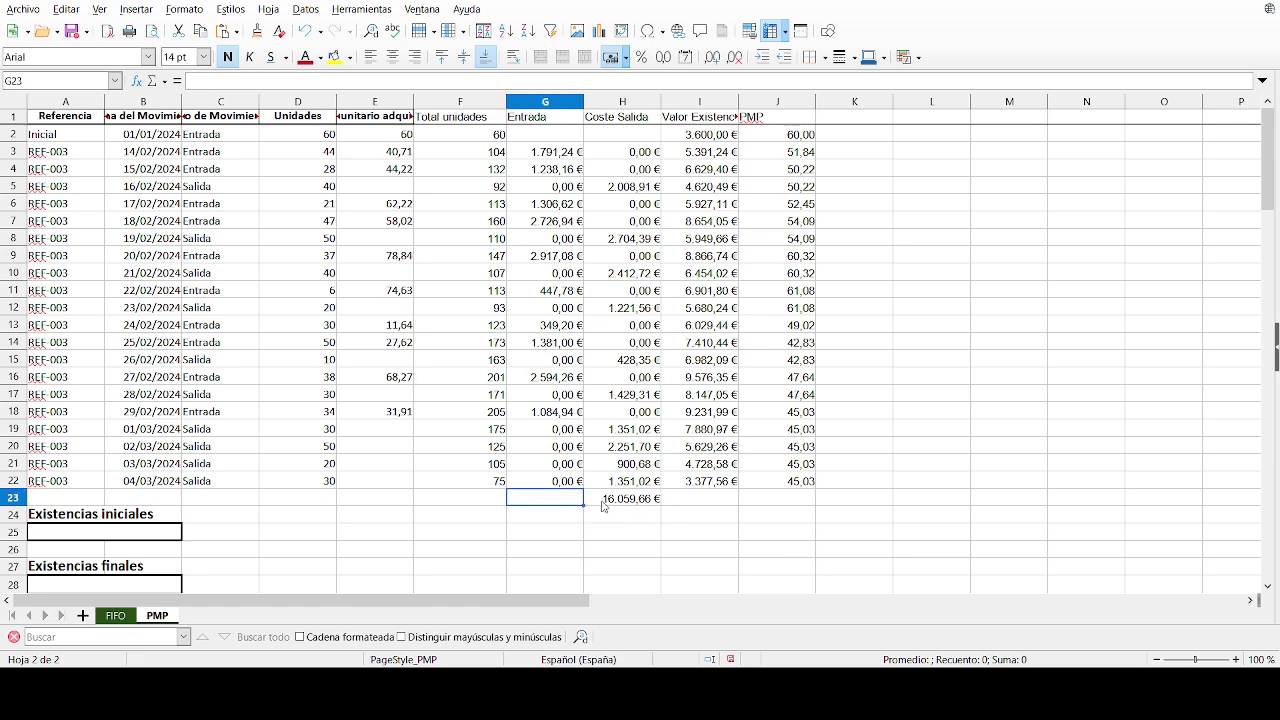
type("=suma")
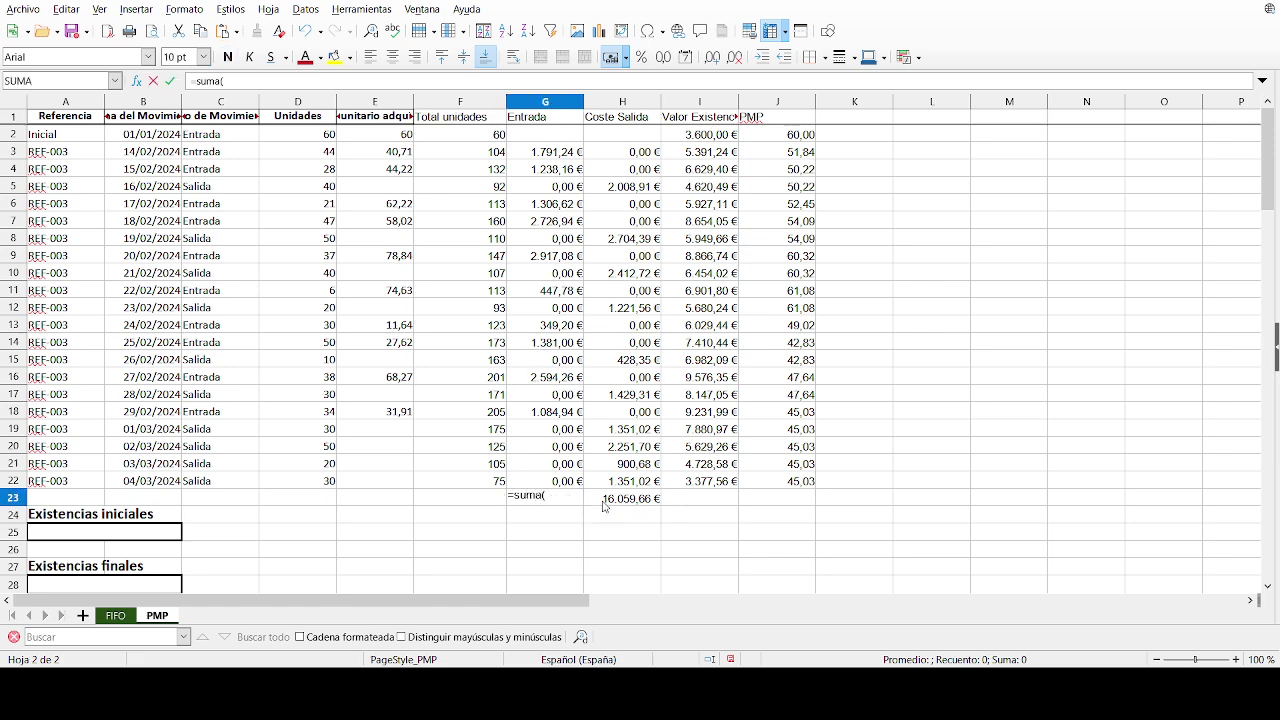
type("(")
left_click_drag(564, 484, 571, 150)
type(")")
key("Return")
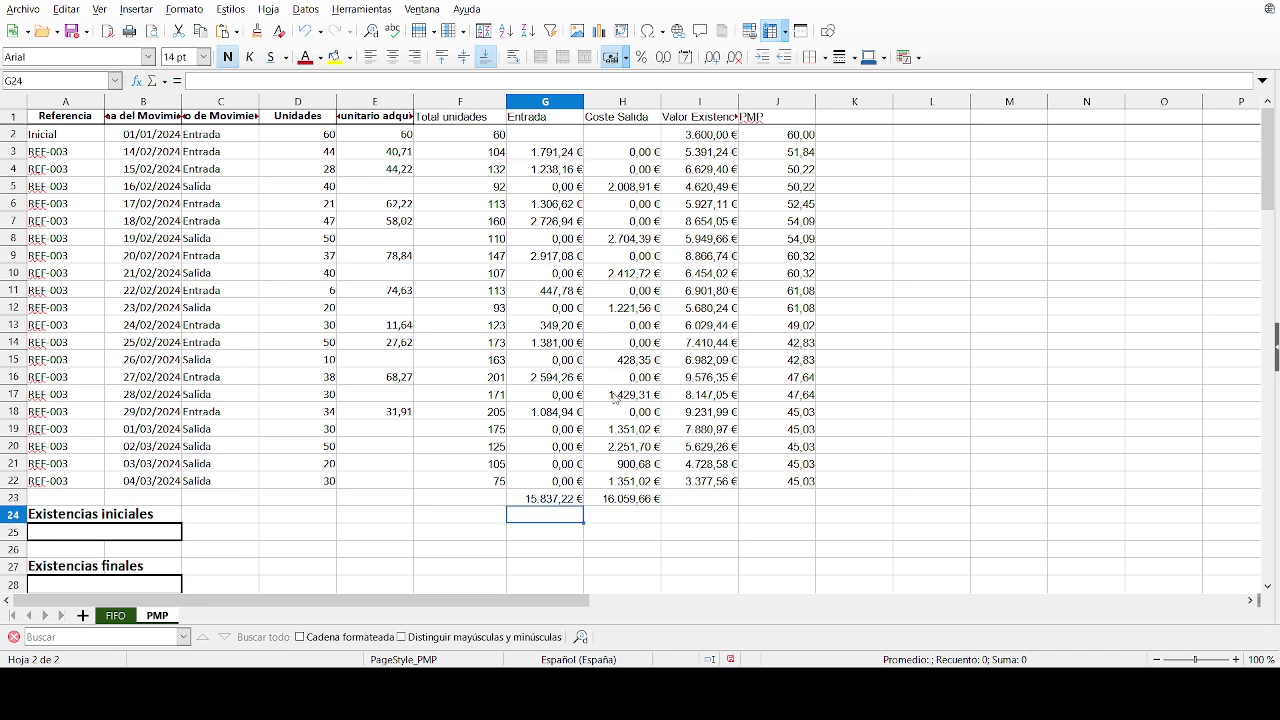
left_click(622, 498)
Step: Fill in Existencias iniciales in A25 with =I2, the initial row's stock value
scroll(360, 480, "down", 1)
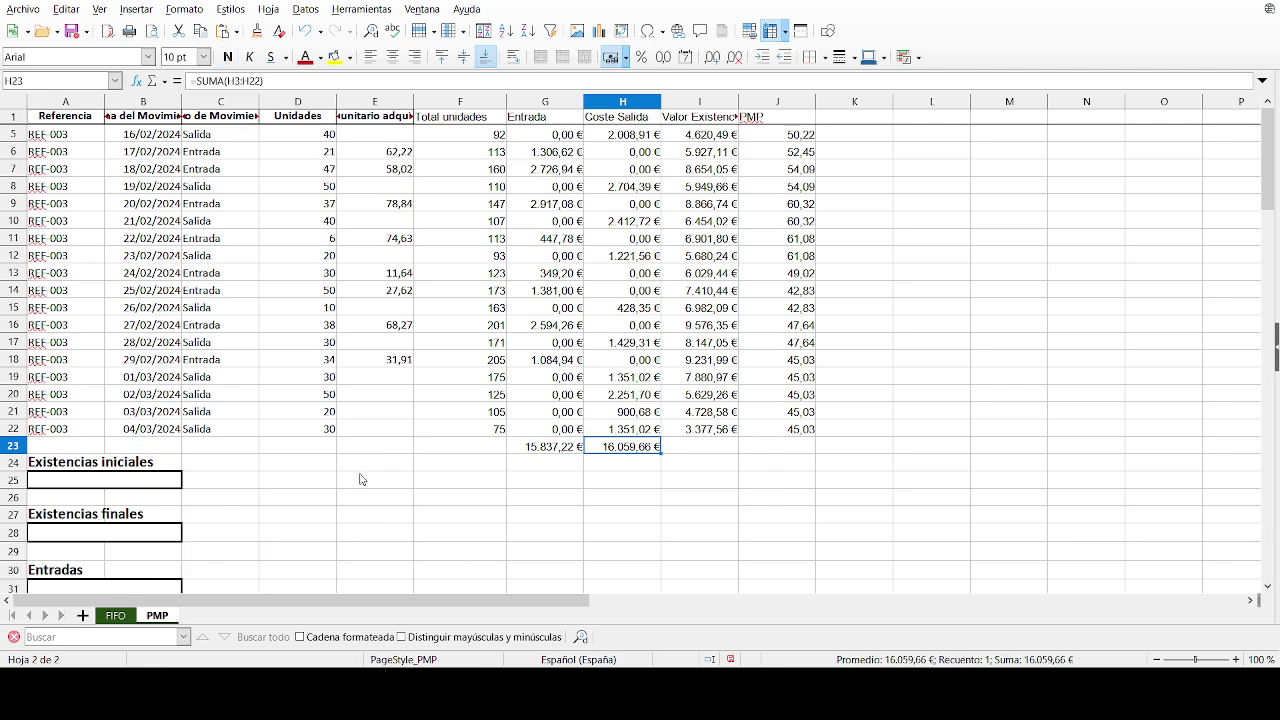
left_click(123, 477)
type("=")
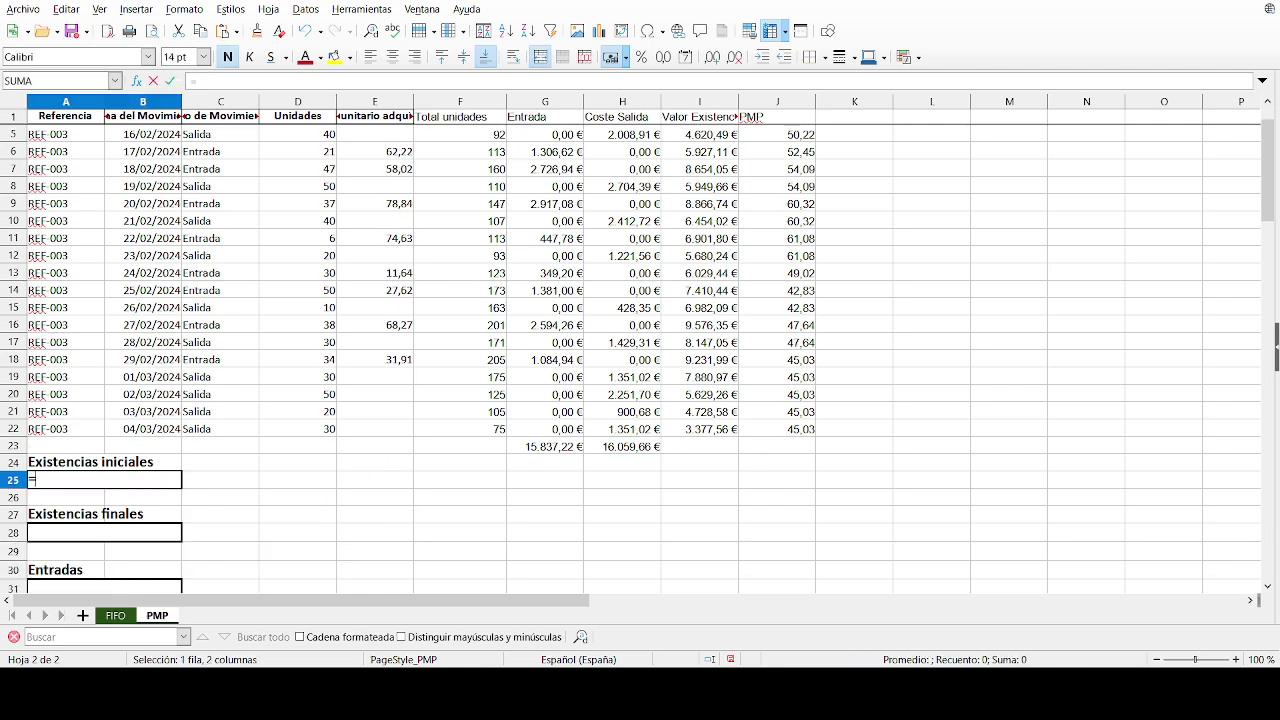
scroll(726, 517, "up", 1)
left_click(721, 134)
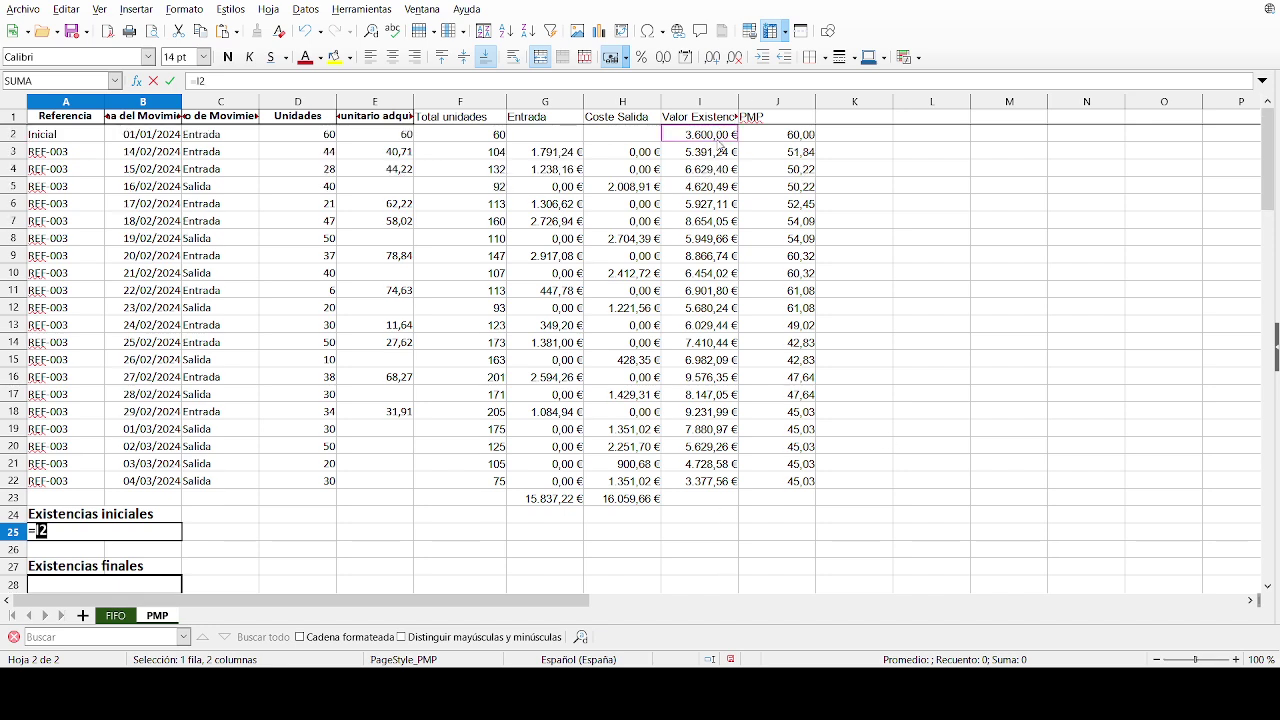
key("Return")
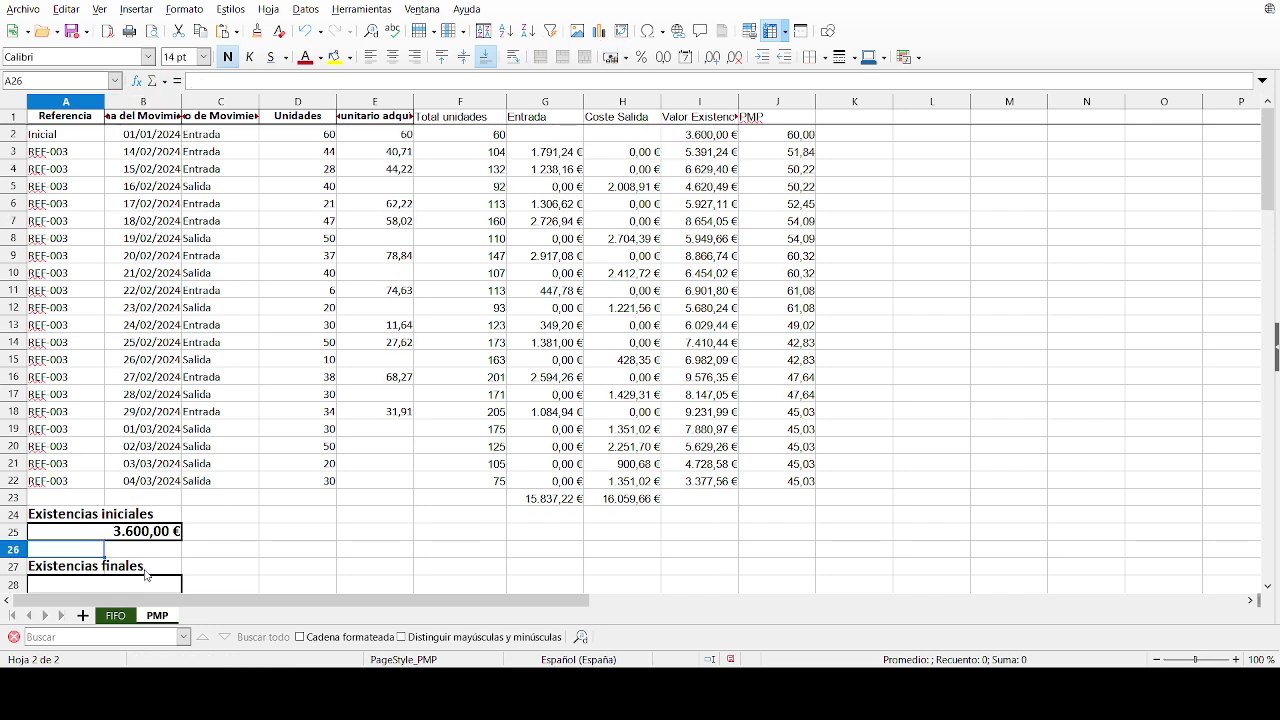
Step: Fill in Existencias finales in A28 with =I22, the last movement's stock value
left_click(155, 587)
type("=")
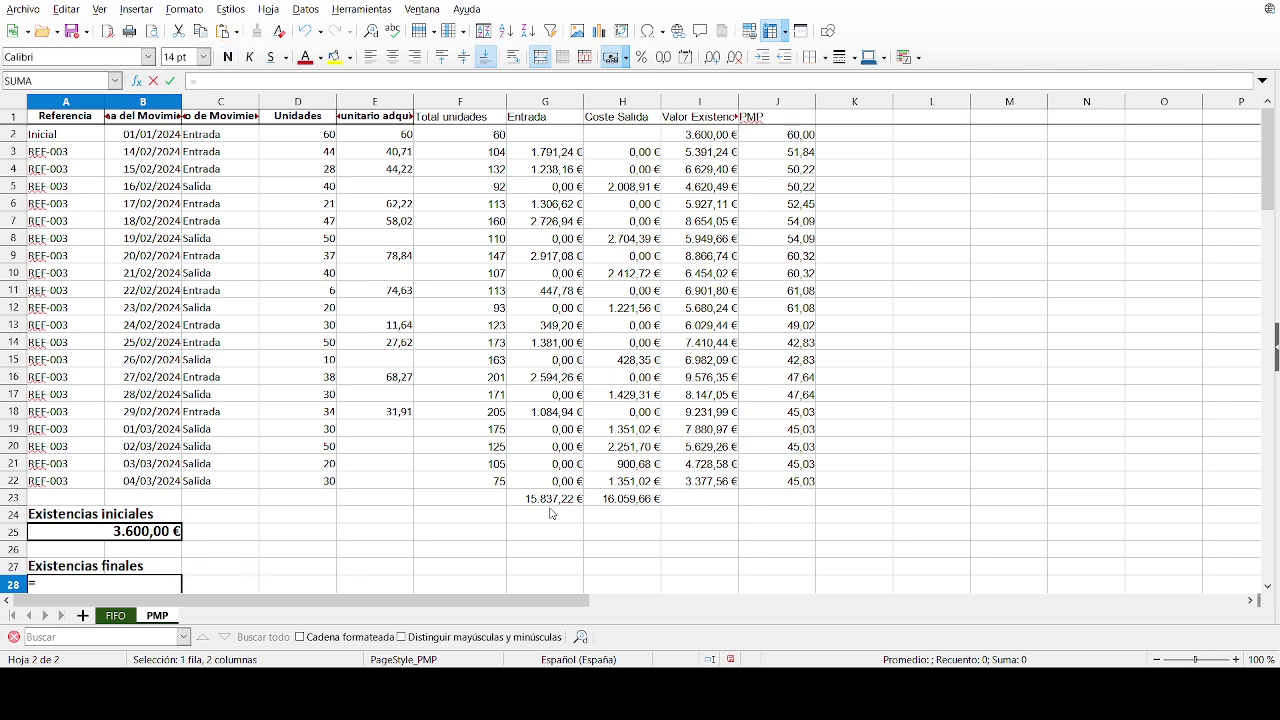
left_click(723, 482)
key("Return")
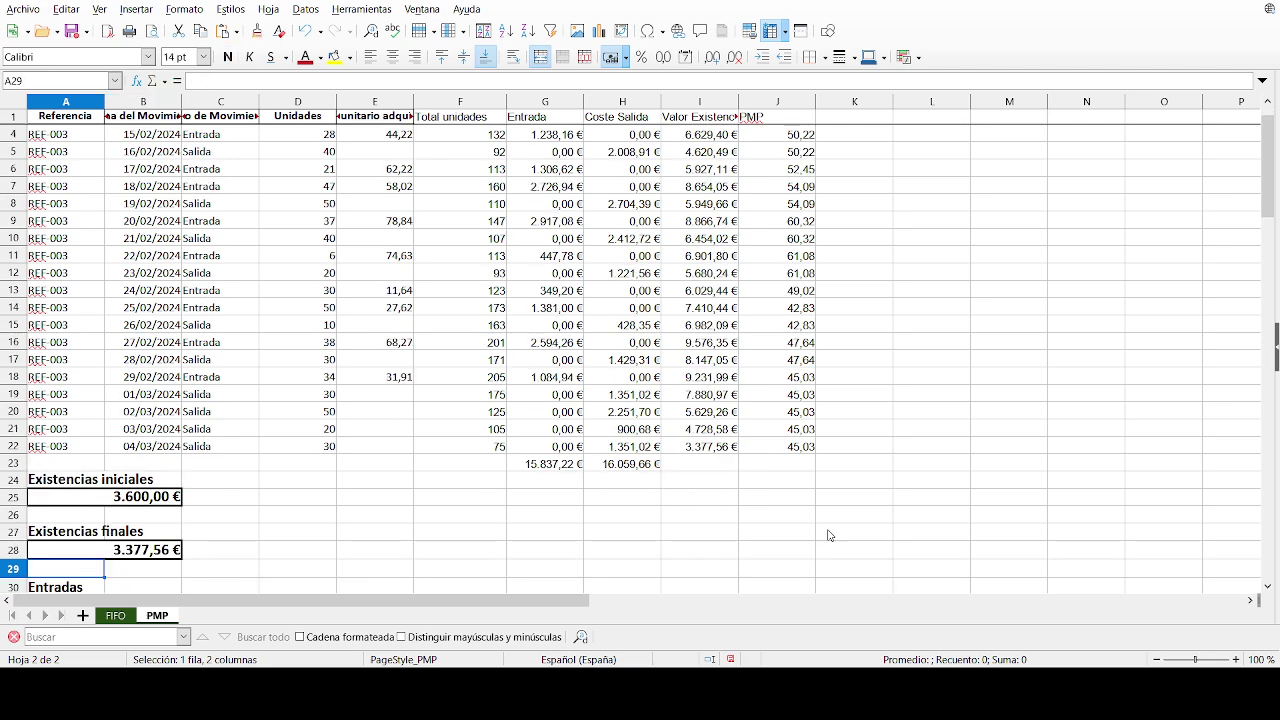
Step: Fill in Entradas in A31 with =G23, the total of the Entrada column
scroll(90, 445, "down", 2)
left_click(105, 500)
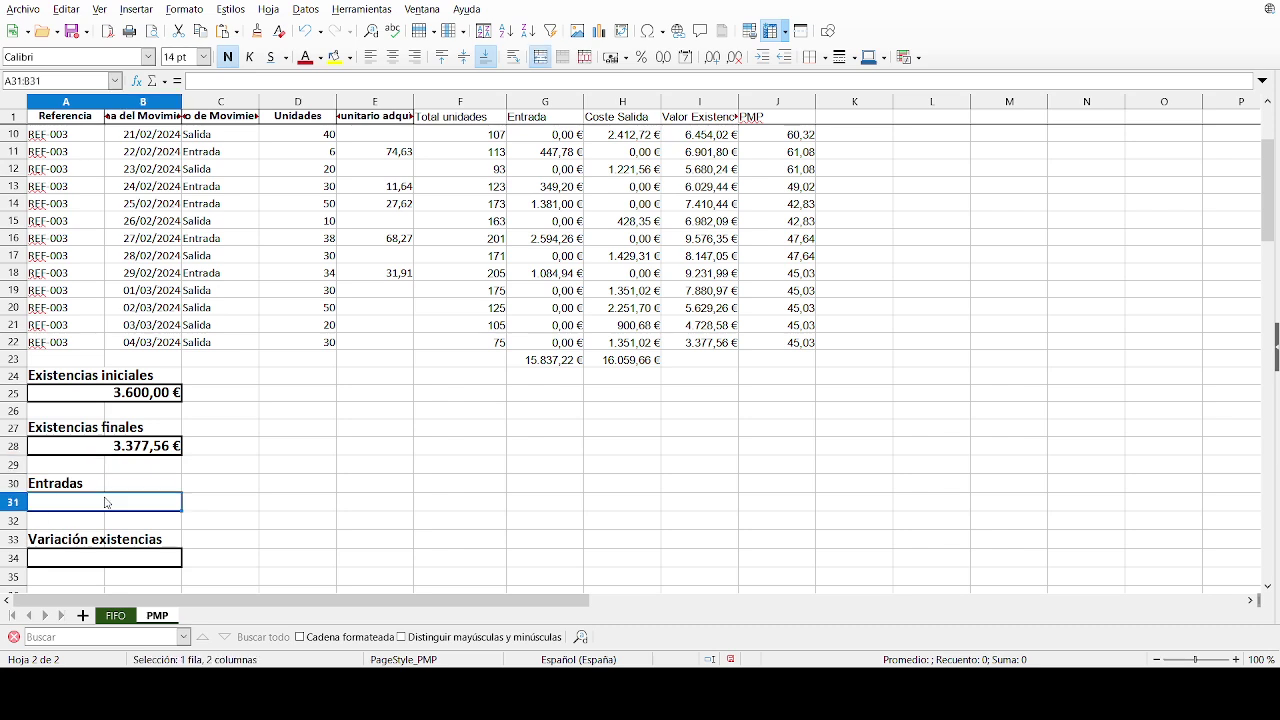
type("=")
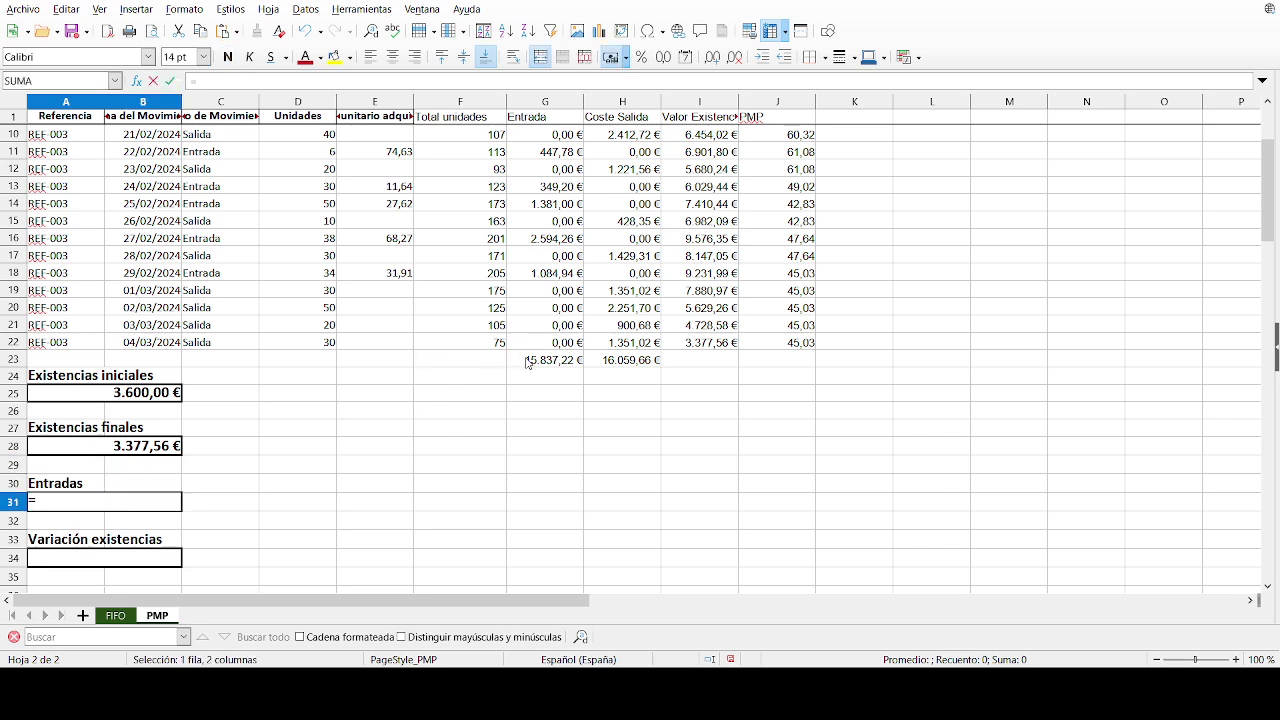
left_click(544, 360)
key("Return")
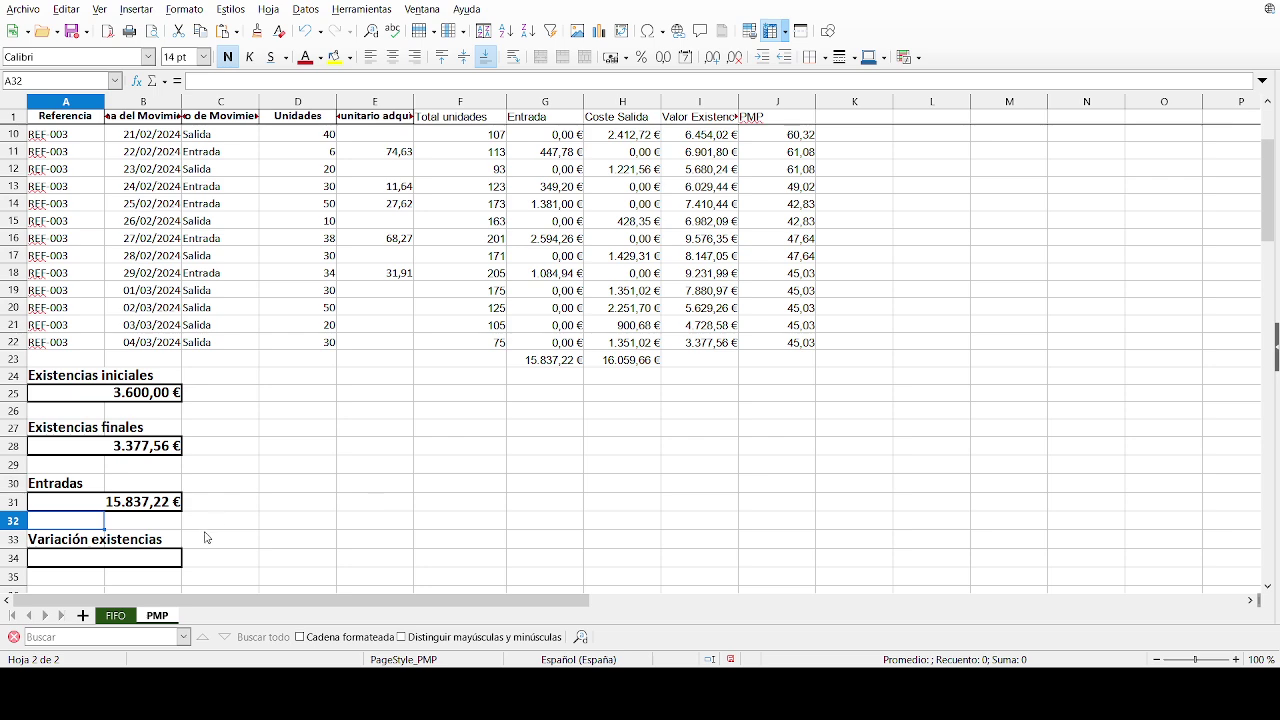
Step: Calculate Variación existencias in A34 with =A25+A31-A28 and compare it with the Coste Salida total in H23
key("Down")
key("Down")
type("=")
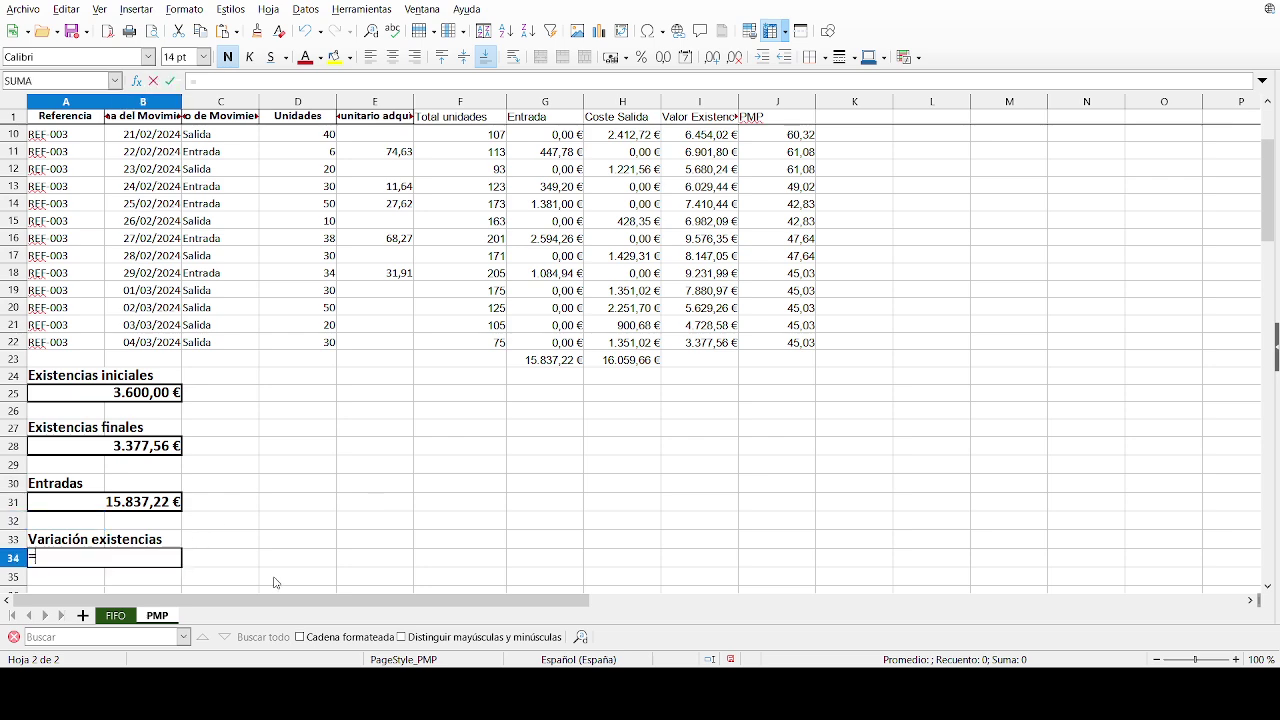
left_click(105, 400)
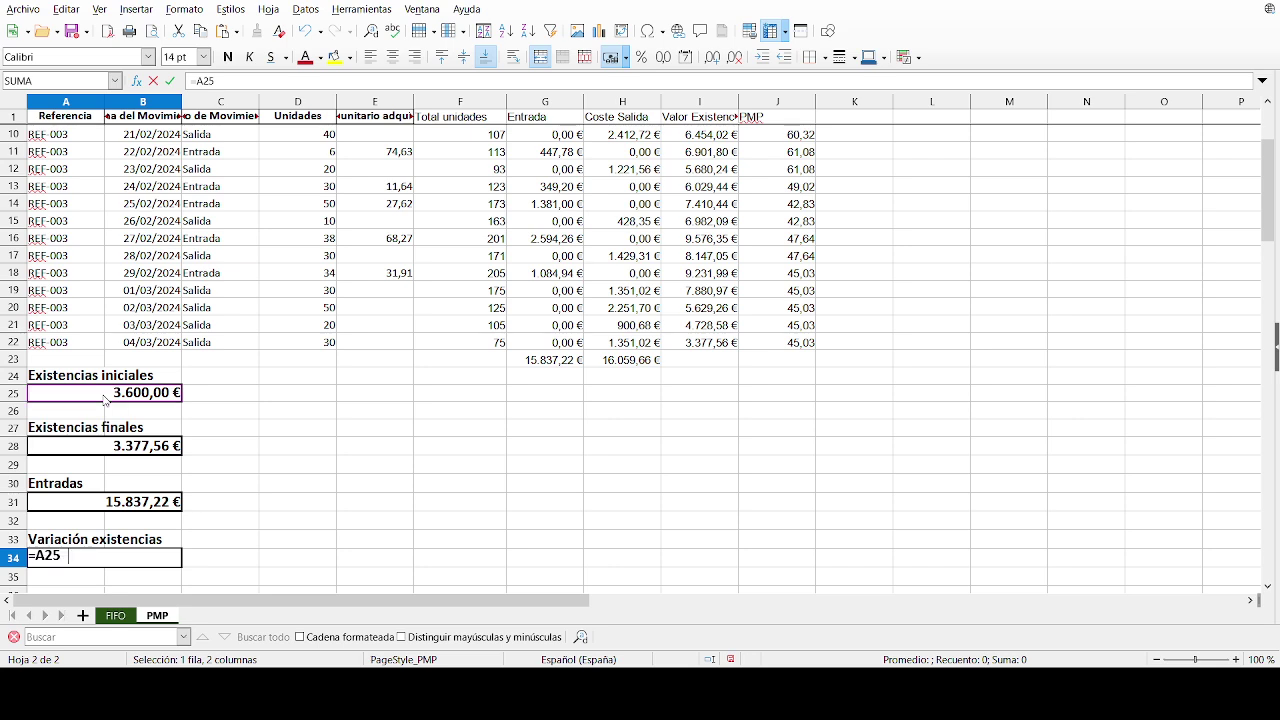
type("+")
left_click(137, 510)
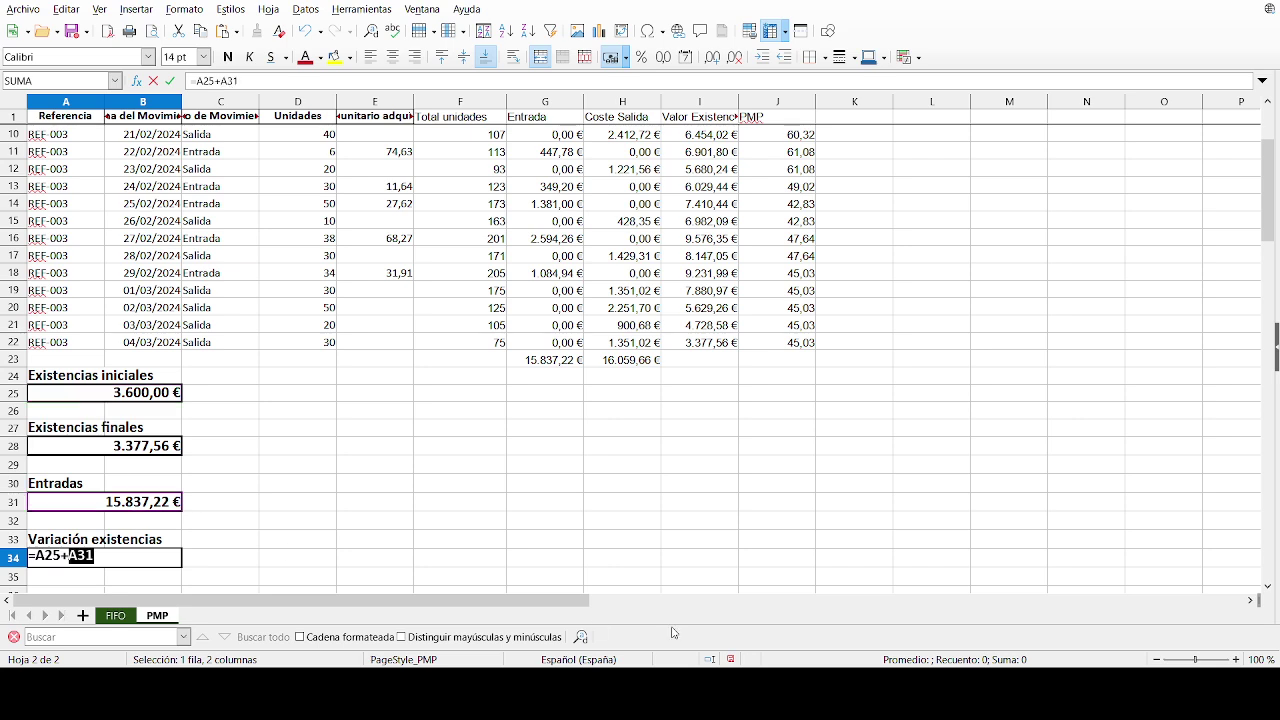
type("-")
left_click(65, 445)
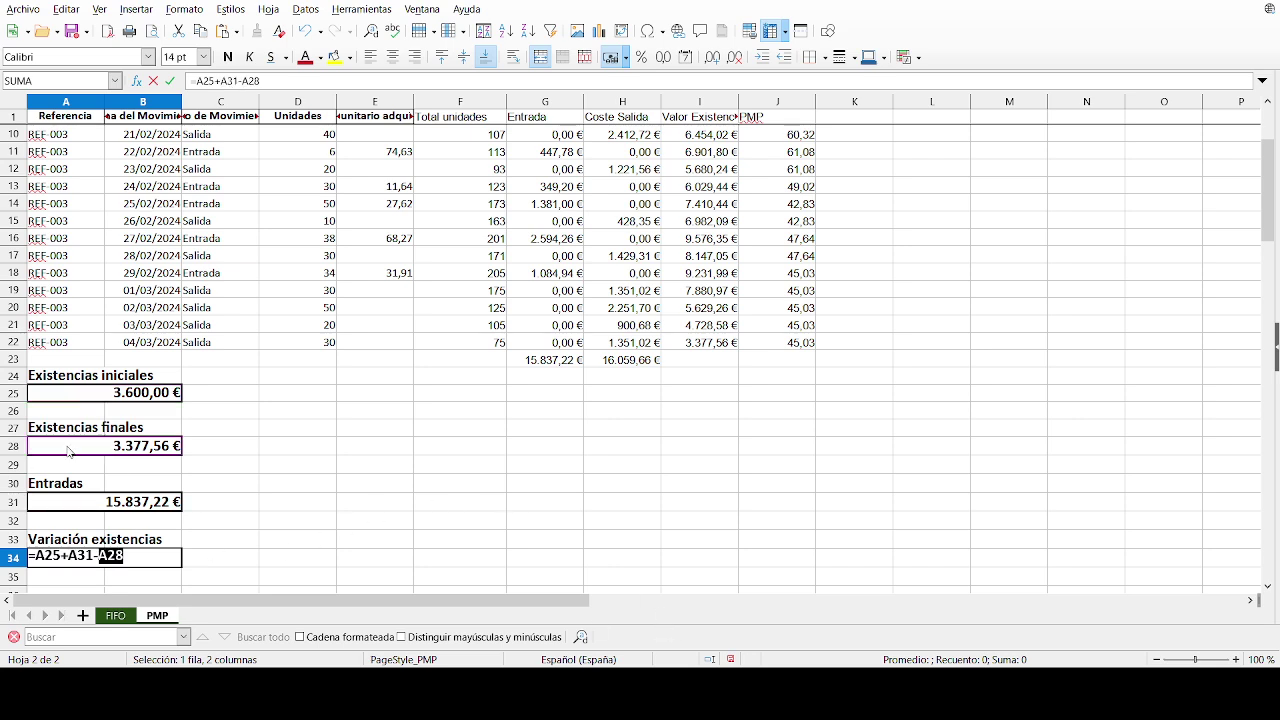
key("Return")
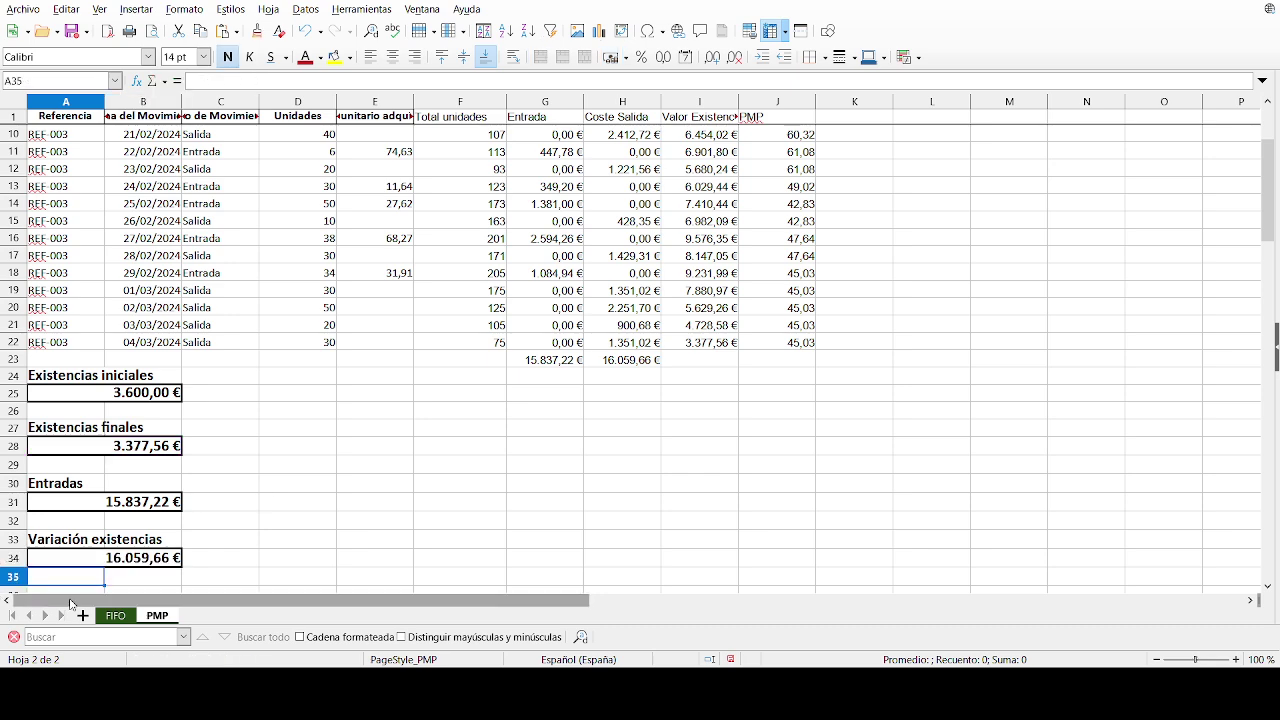
key("Up")
left_click(655, 360, "ctrl")
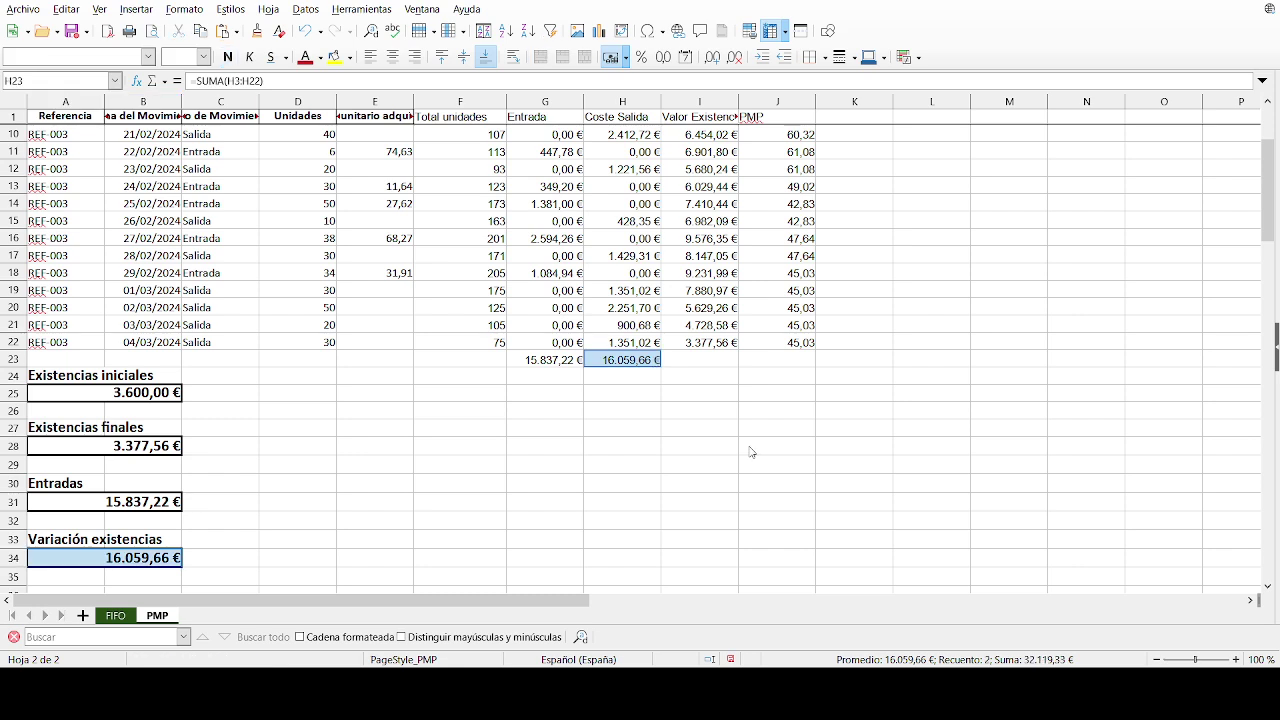